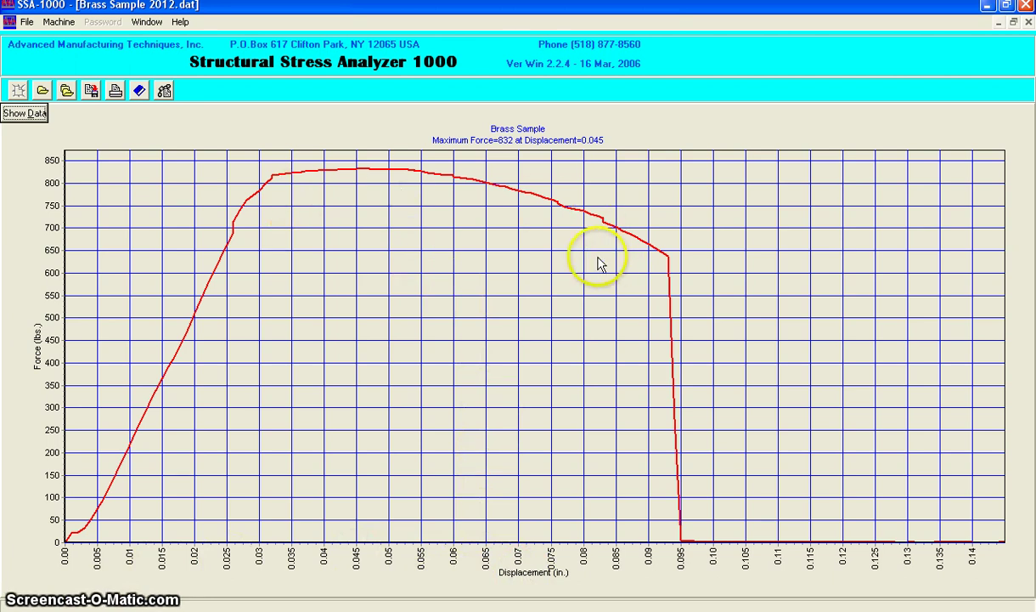
- View the brass sample's test results as a data table and return to the force-displacement graph
click(41, 113)
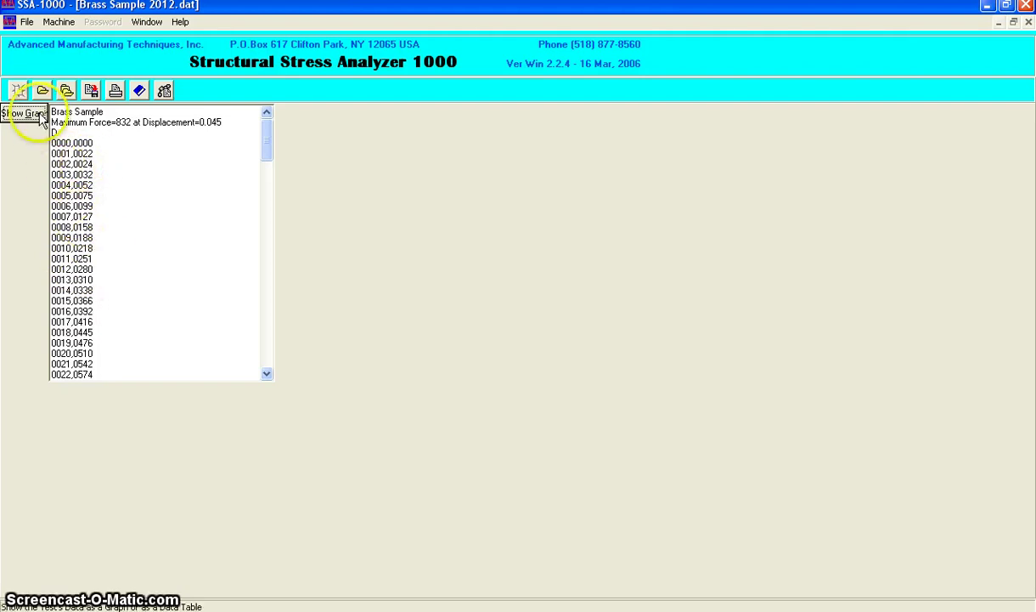
mouse_move(268, 143)
mouse_down()
mouse_move(275, 360)
mouse_move(281, 126)
mouse_up()
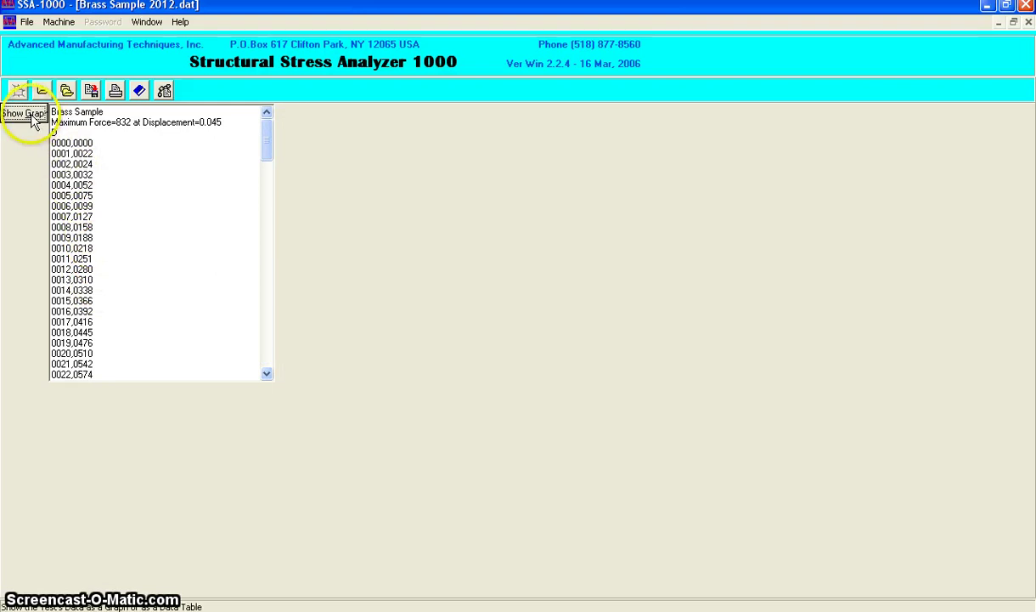
click(25, 113)
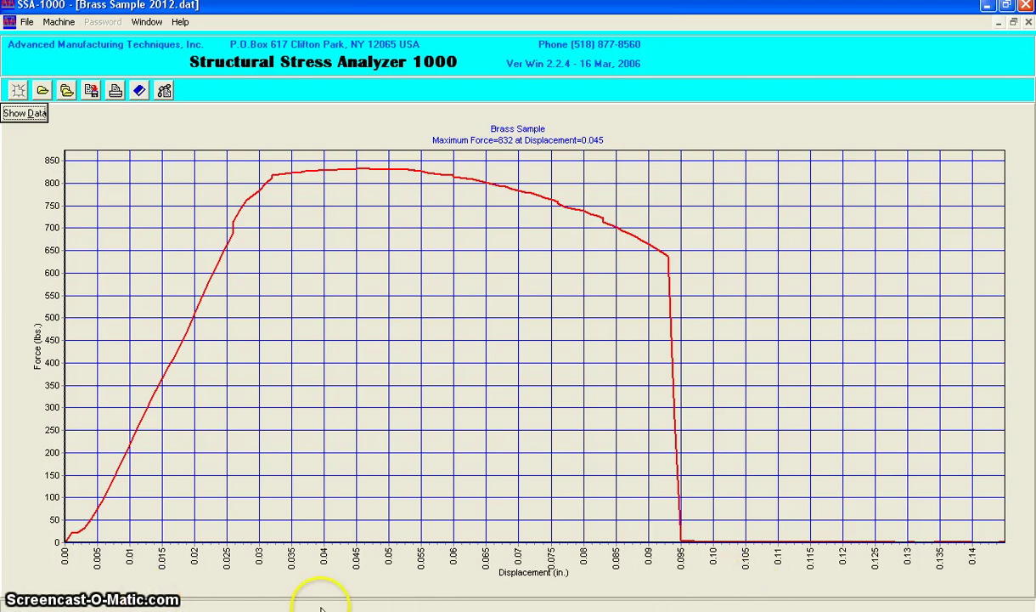
- Launch Microsoft Excel 2010 with a blank workbook
mouse_move(392, 583)
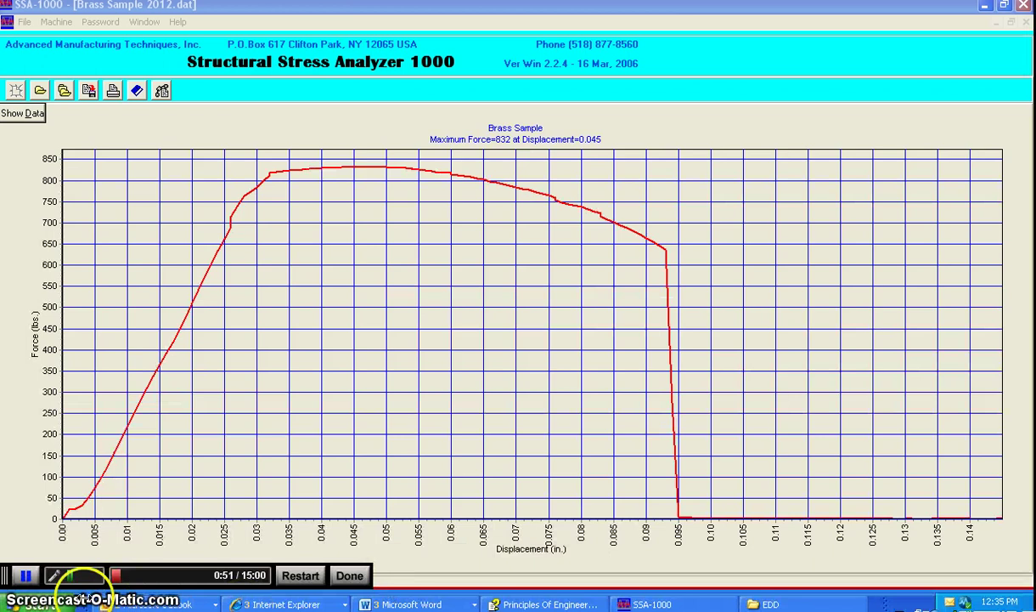
click(34, 603)
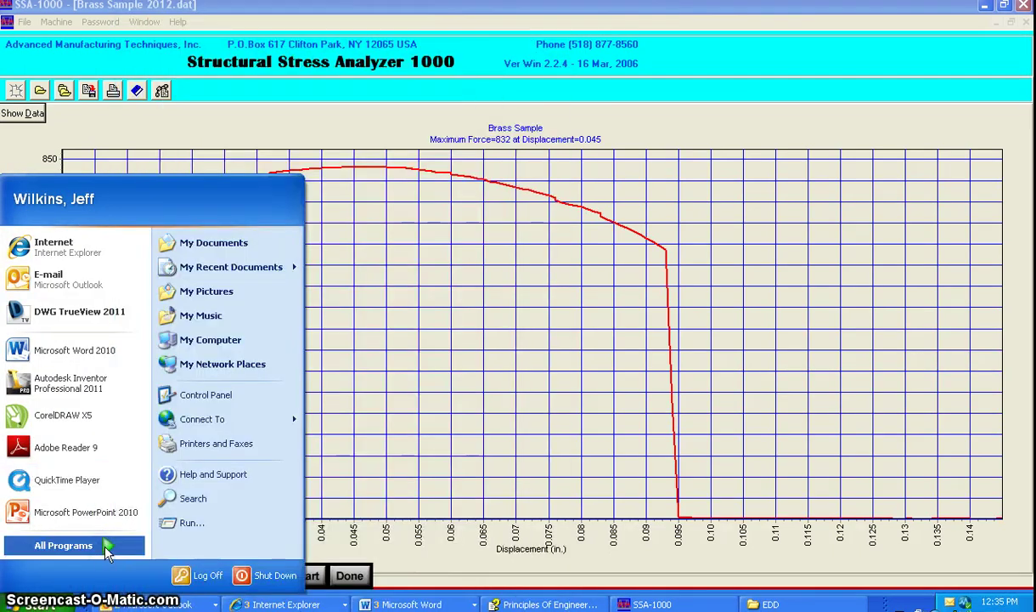
click(119, 545)
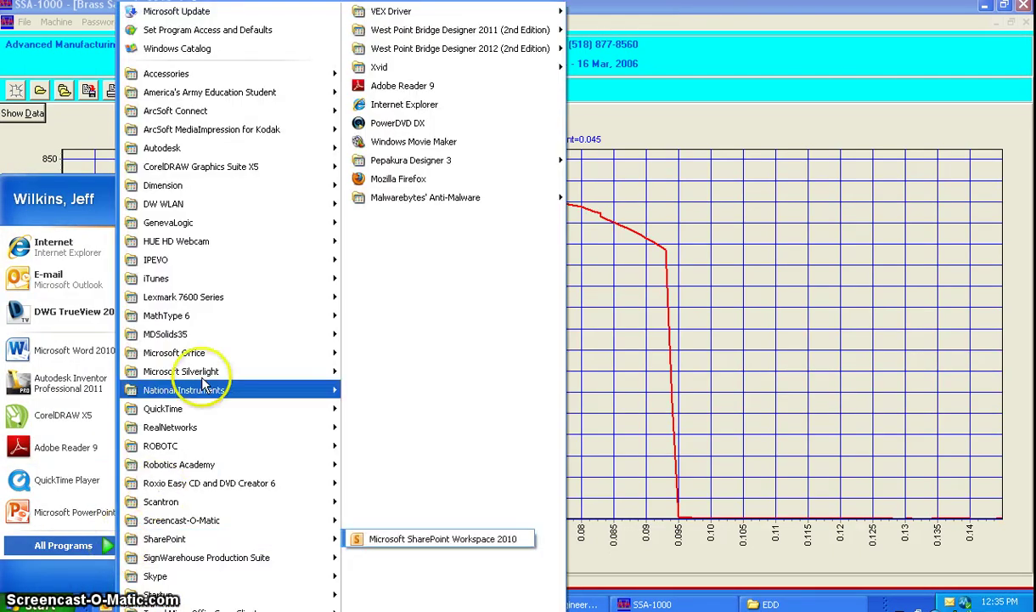
mouse_move(273, 351)
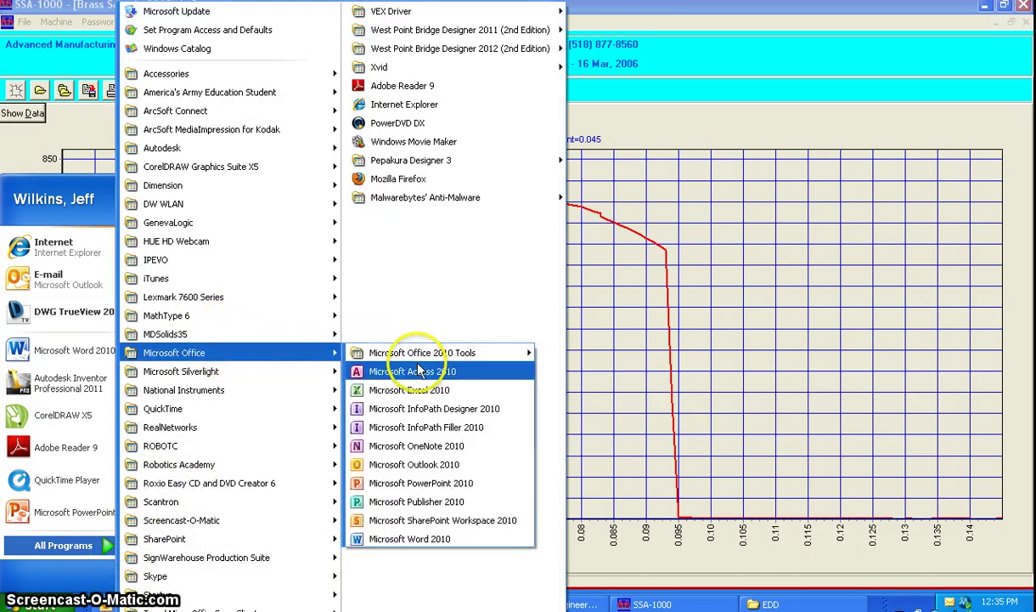
click(425, 396)
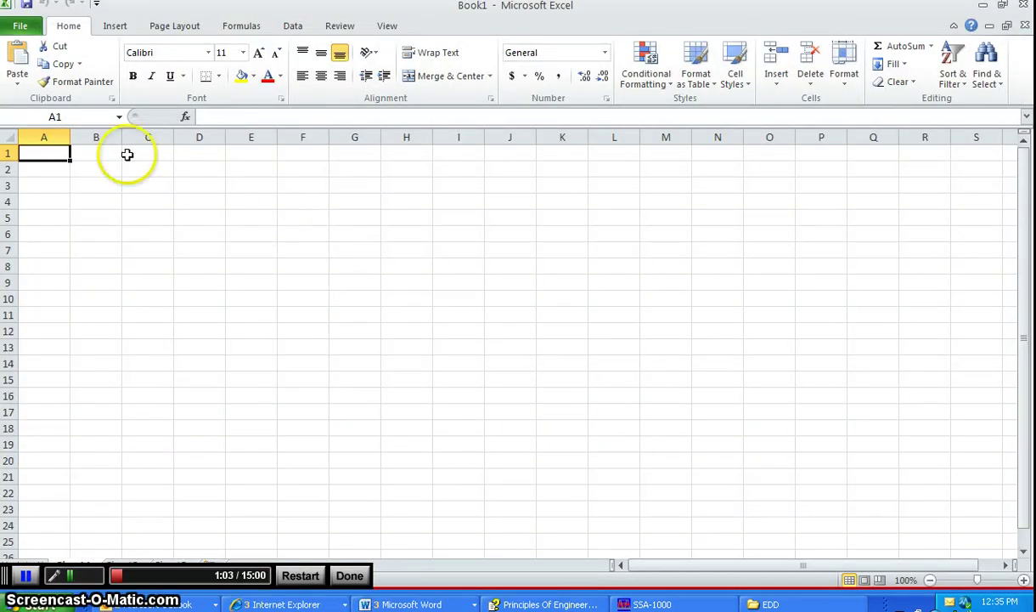
- Start opening an existing file in Excel and browse to My Computer
click(26, 28)
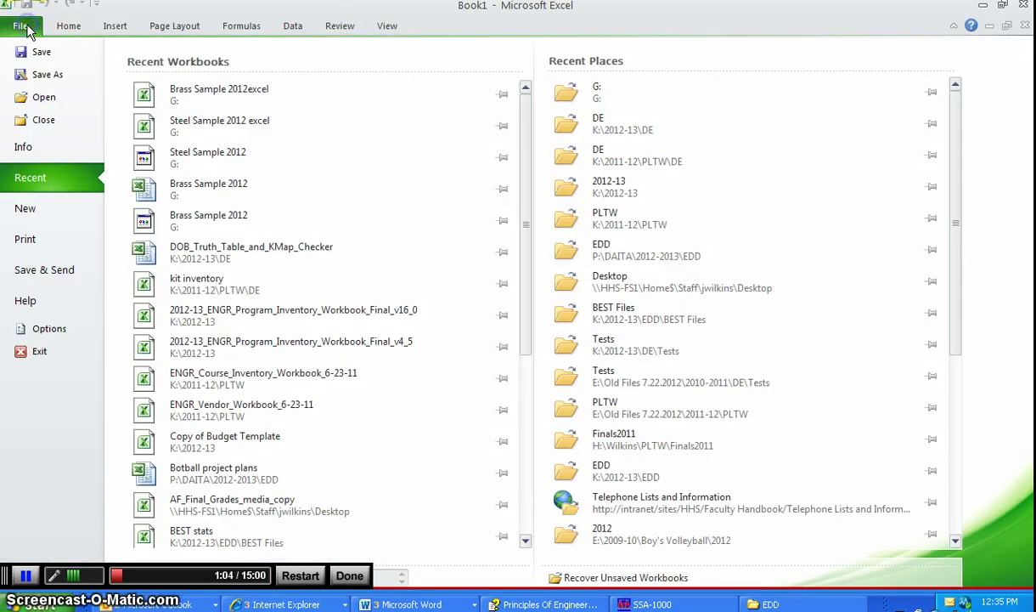
click(55, 102)
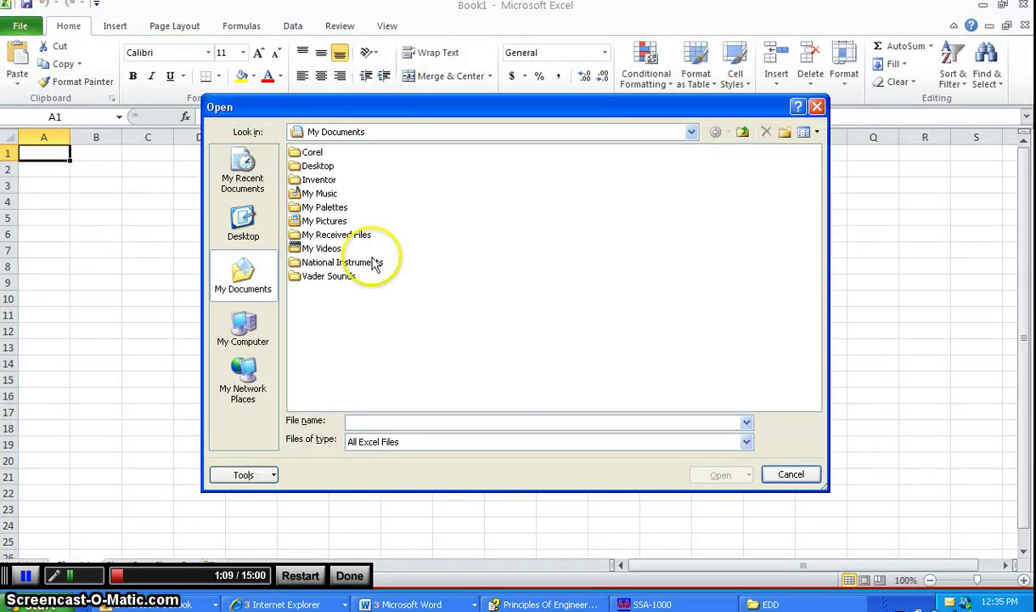
click(691, 132)
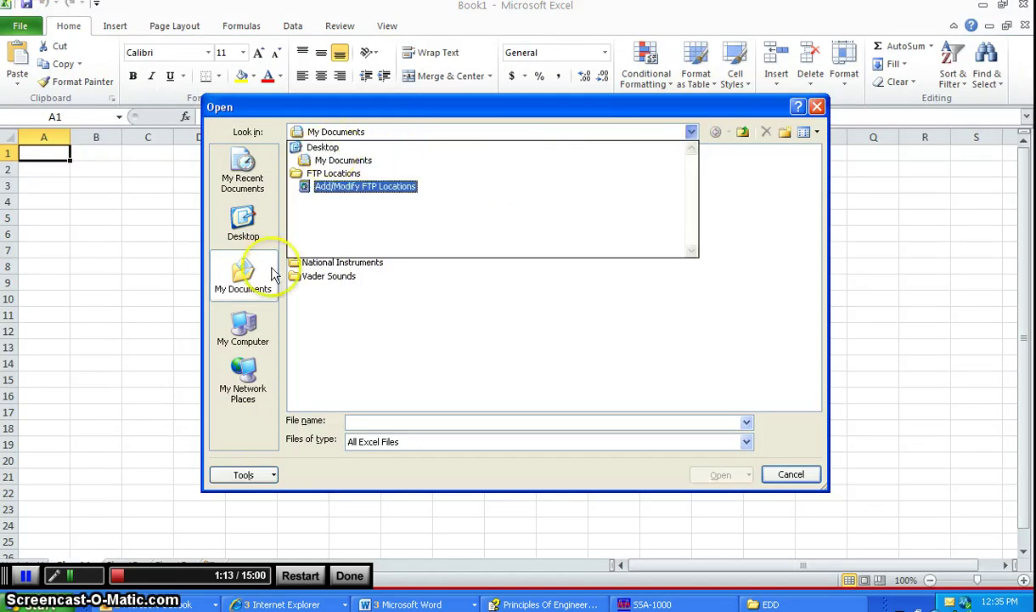
click(258, 339)
click(257, 335)
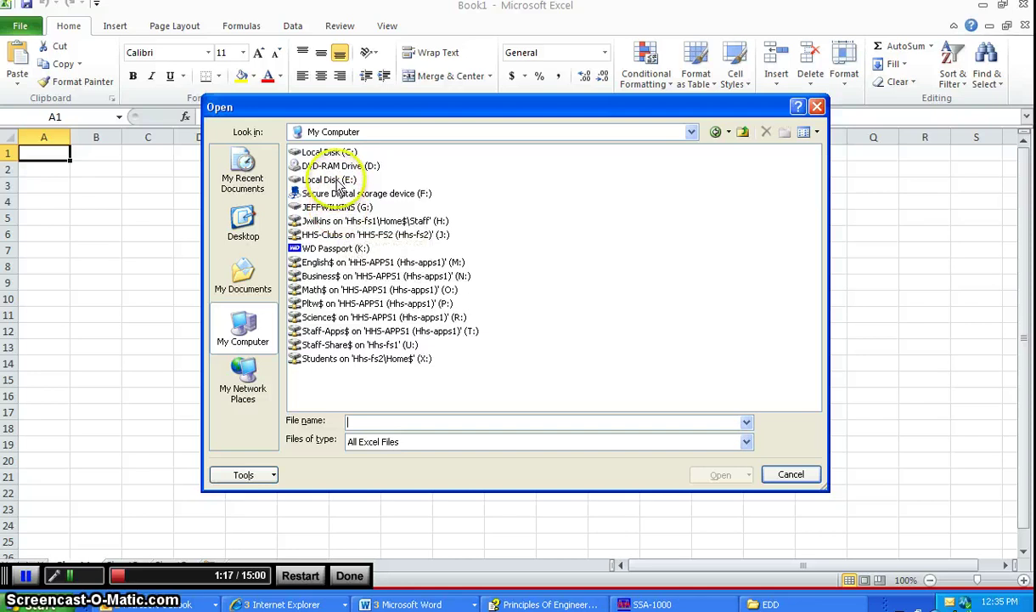
double_click(338, 248)
double_click(320, 166)
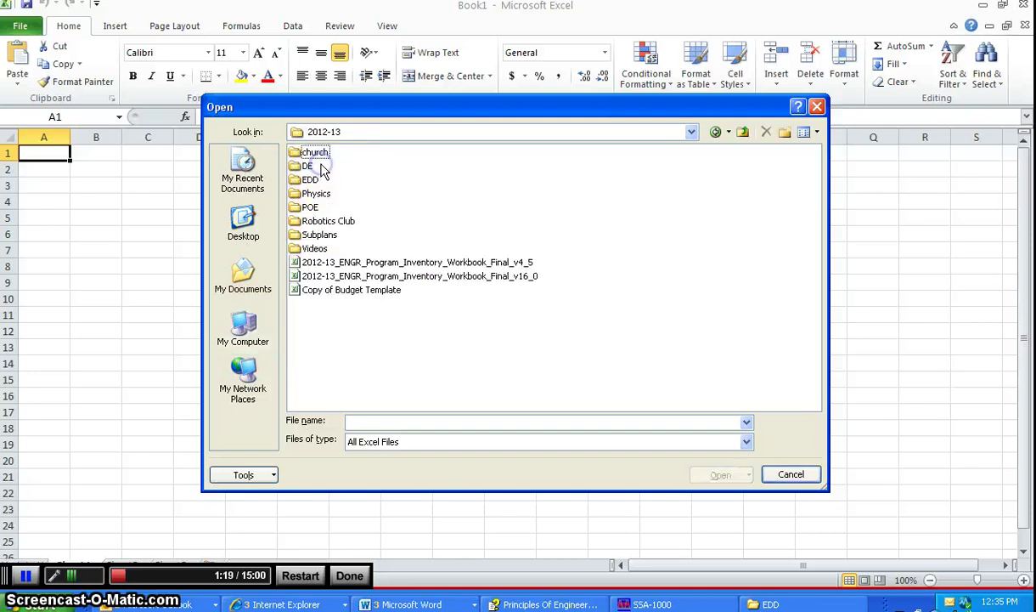
double_click(311, 207)
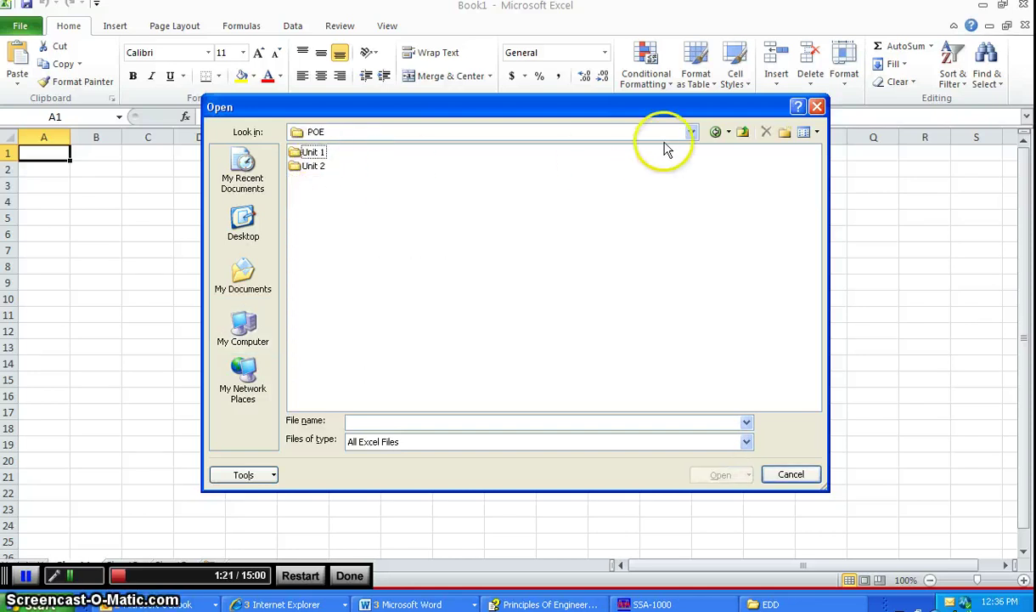
click(745, 135)
click(744, 134)
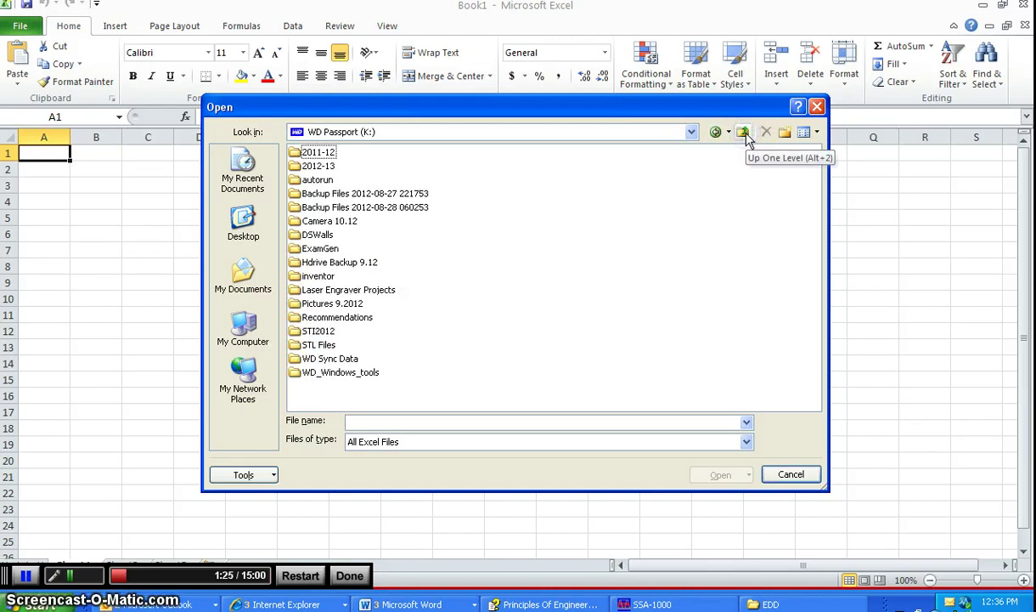
click(745, 134)
- Browse to the G: drive, show all file types and open the Brass Sample 2012 .dat file
double_click(354, 206)
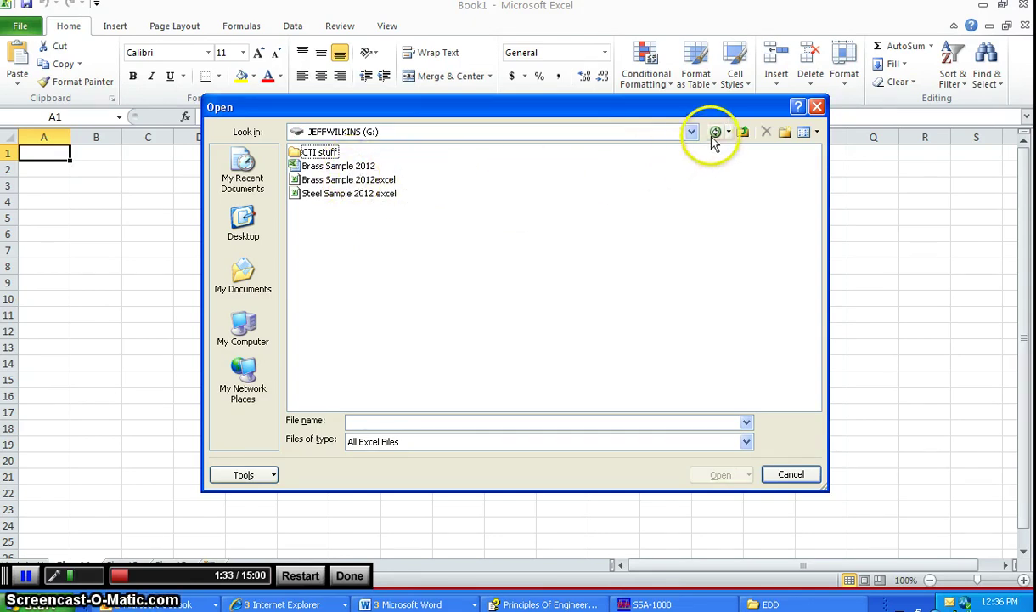
click(547, 441)
click(523, 461)
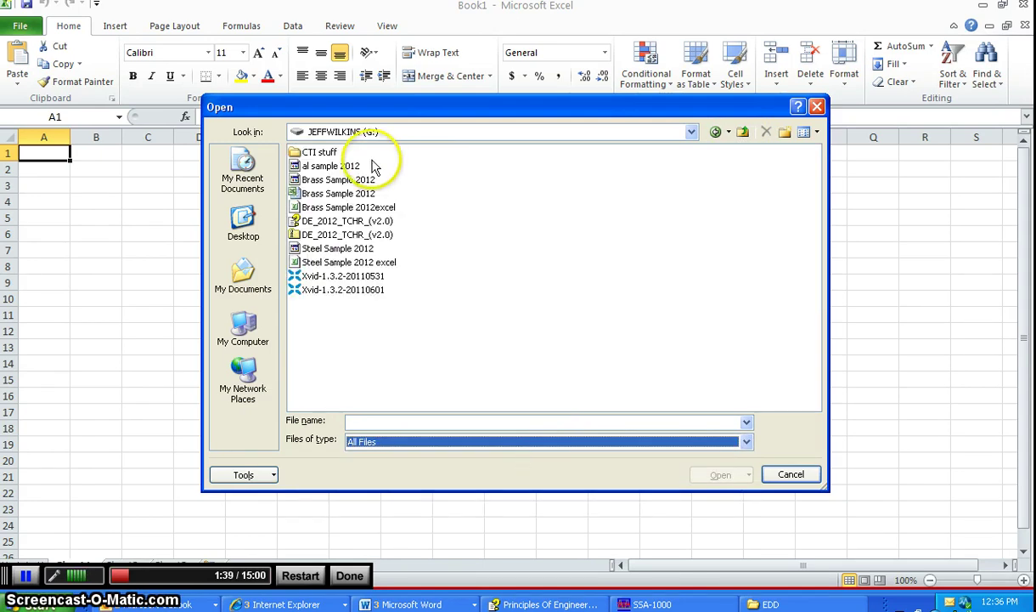
click(344, 180)
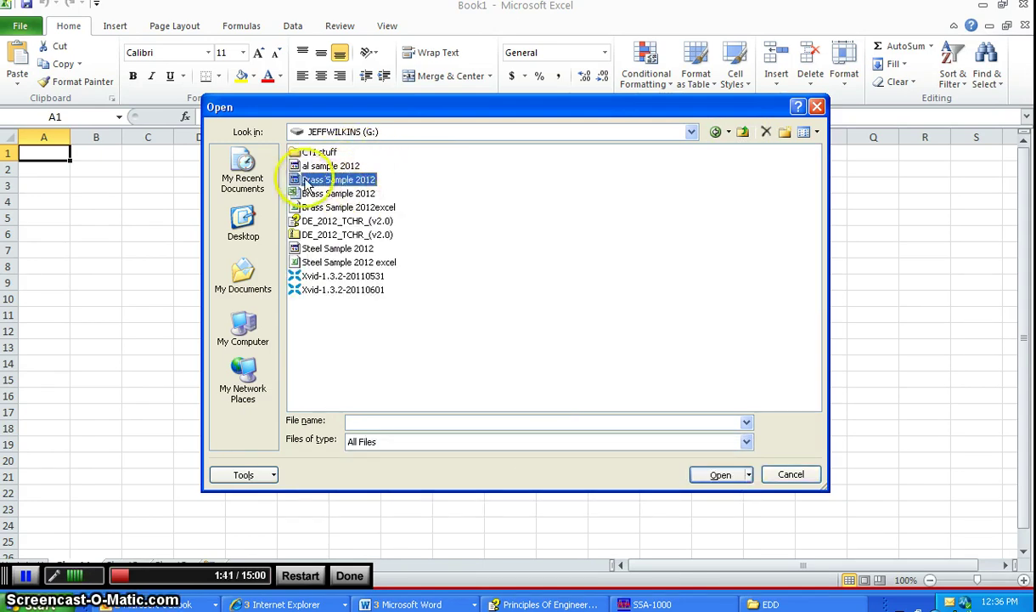
double_click(322, 182)
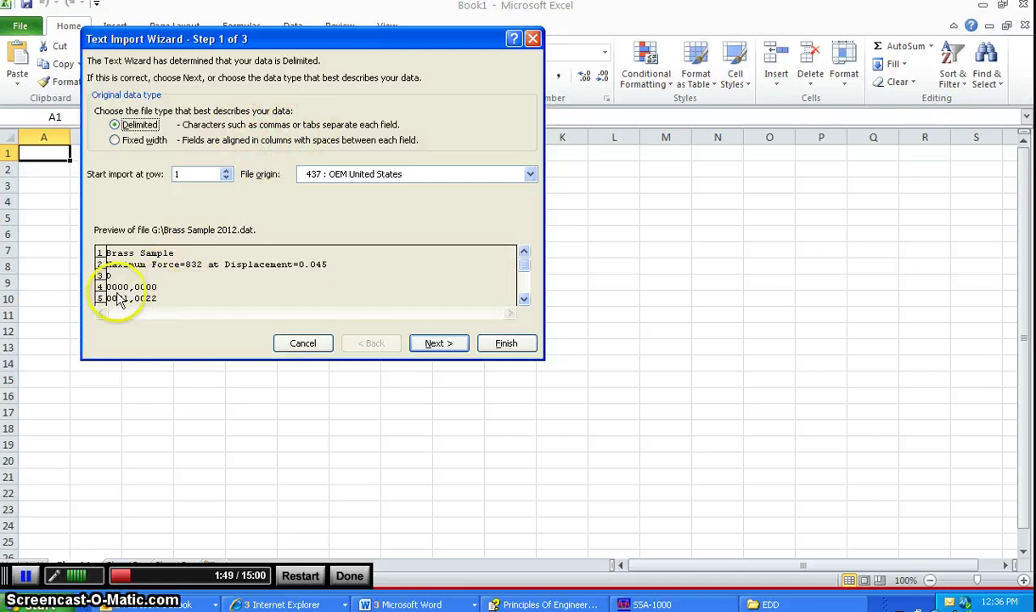
- Import the text data as delimited with tab and comma delimiters, using the General column format
click(439, 343)
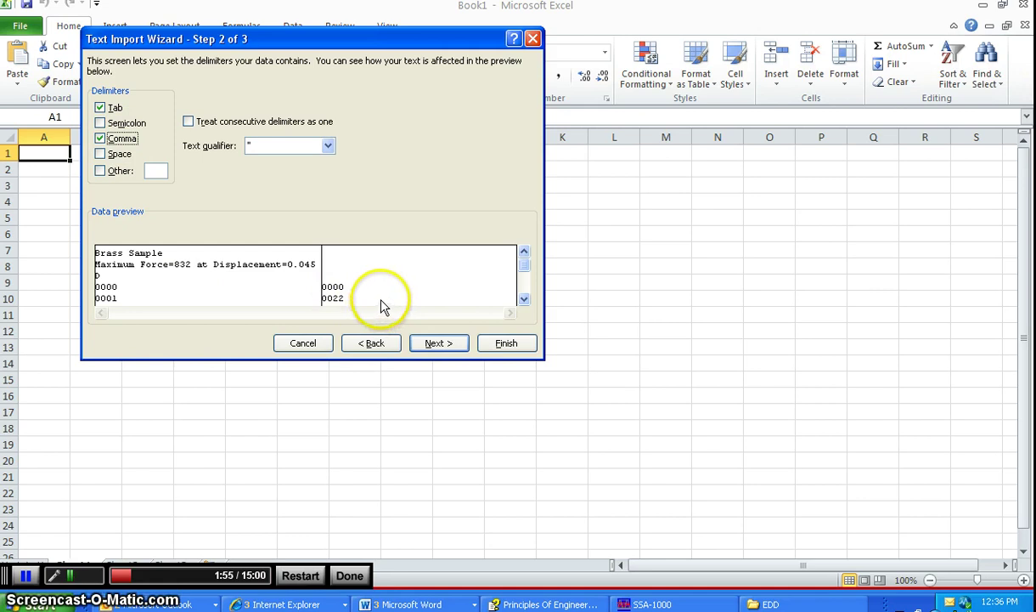
click(438, 342)
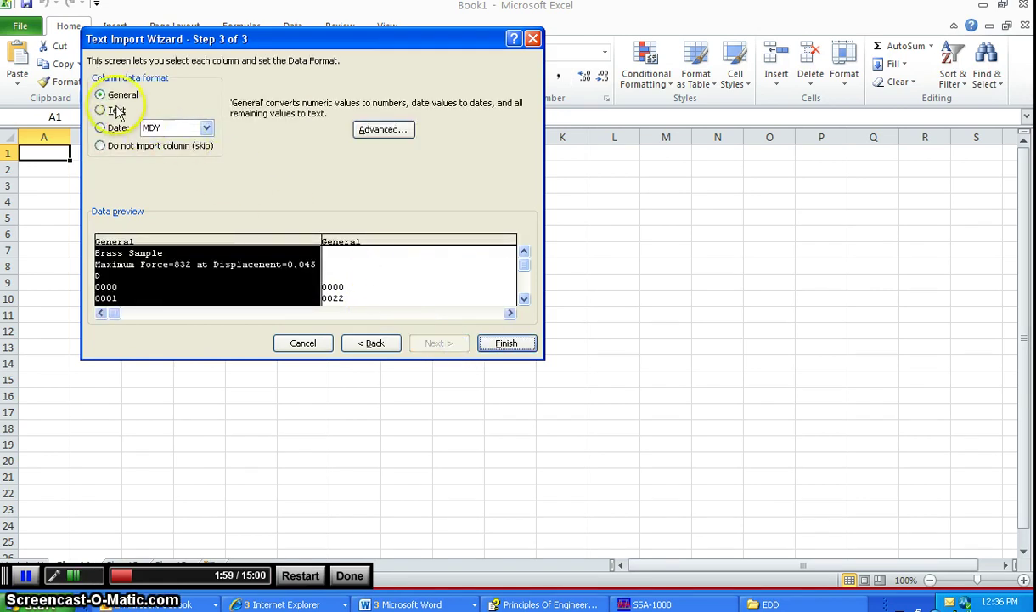
click(508, 343)
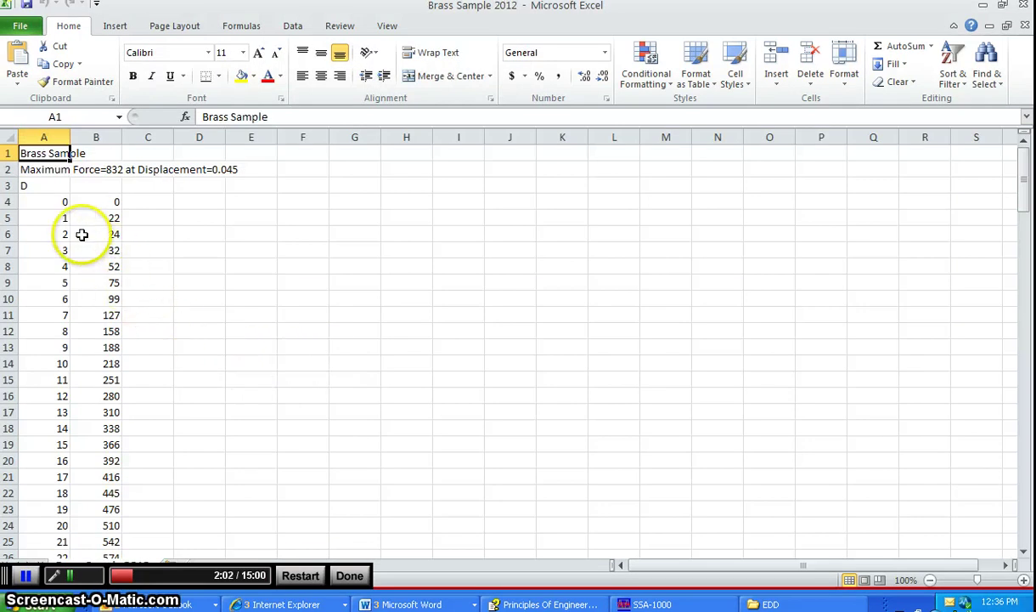
- Label the data columns Displacement in A3 and Force in B3, and widen column A to fit its header
click(47, 203)
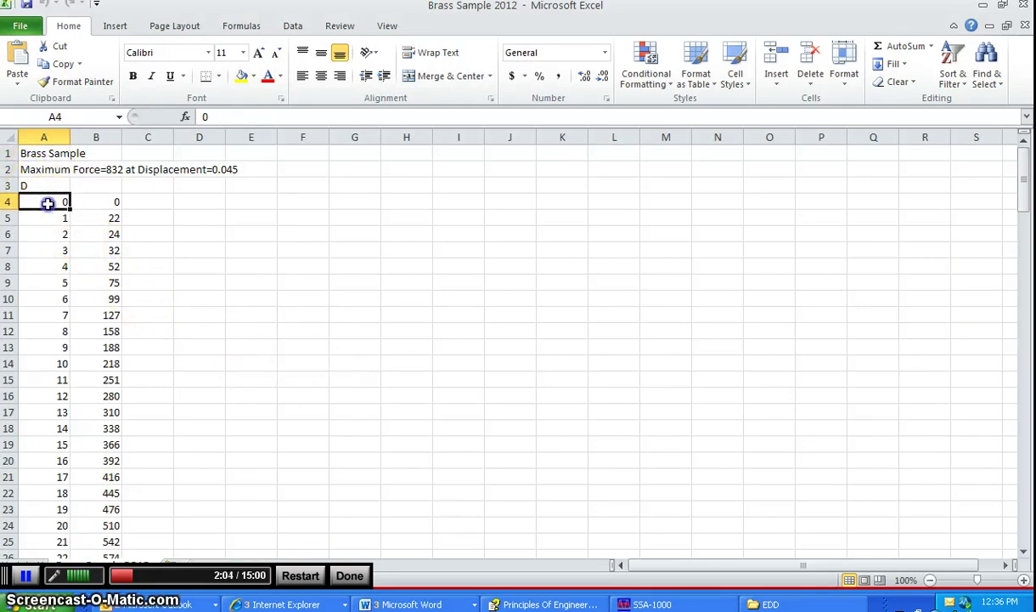
click(39, 189)
text(Di)
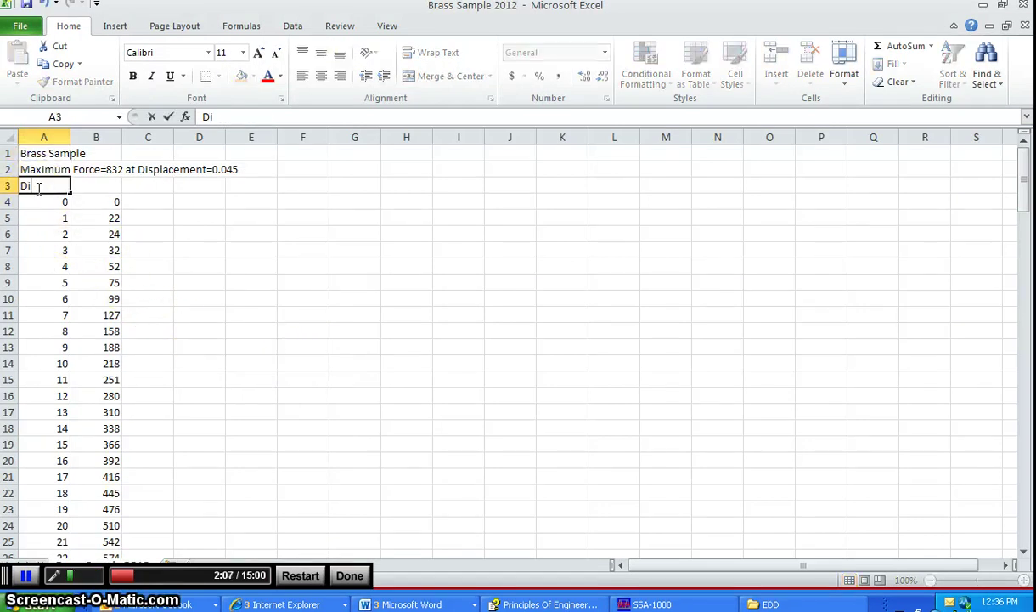
text(splacement)
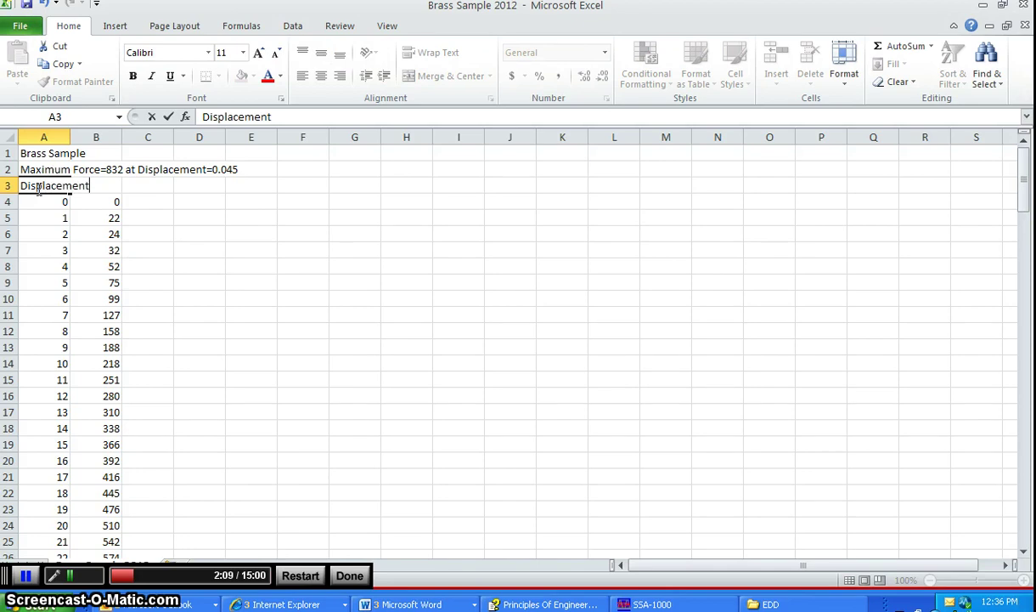
key(Tab)
text(Forc)
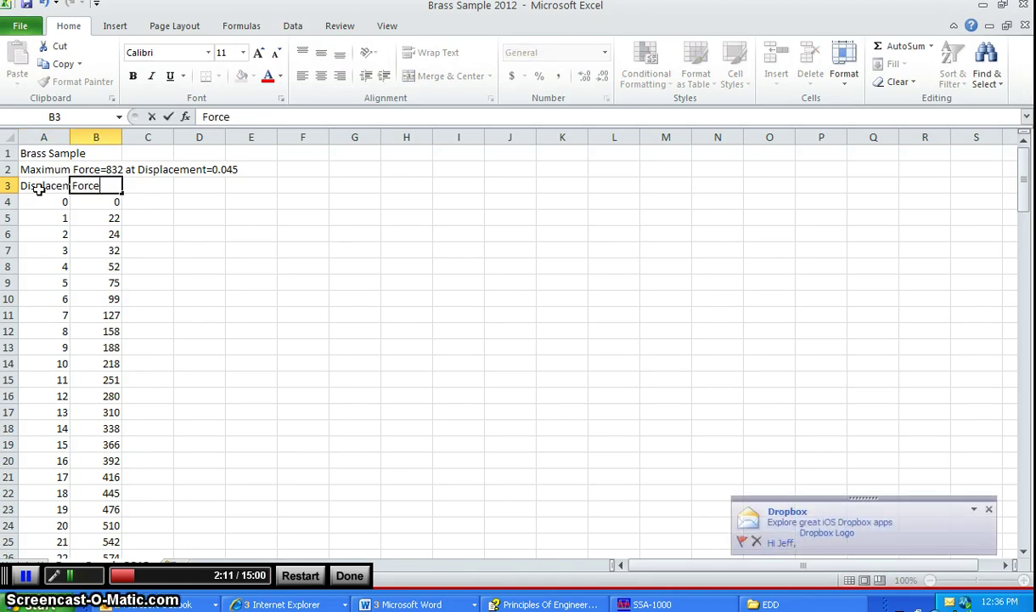
click(989, 508)
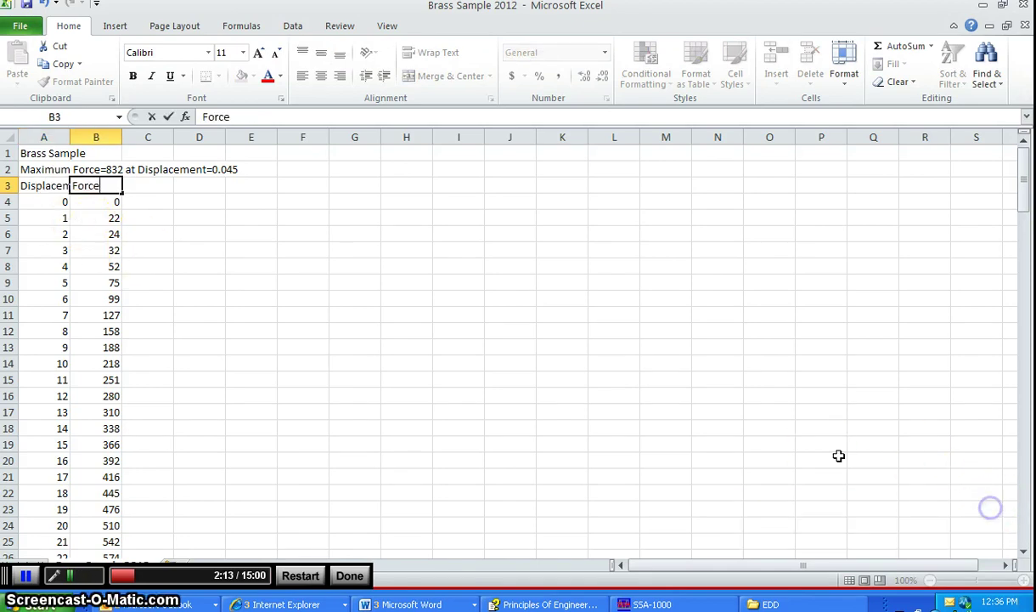
click(73, 155)
mouse_move(71, 142)
mouse_down()
mouse_move(117, 140)
mouse_move(87, 136)
mouse_up()
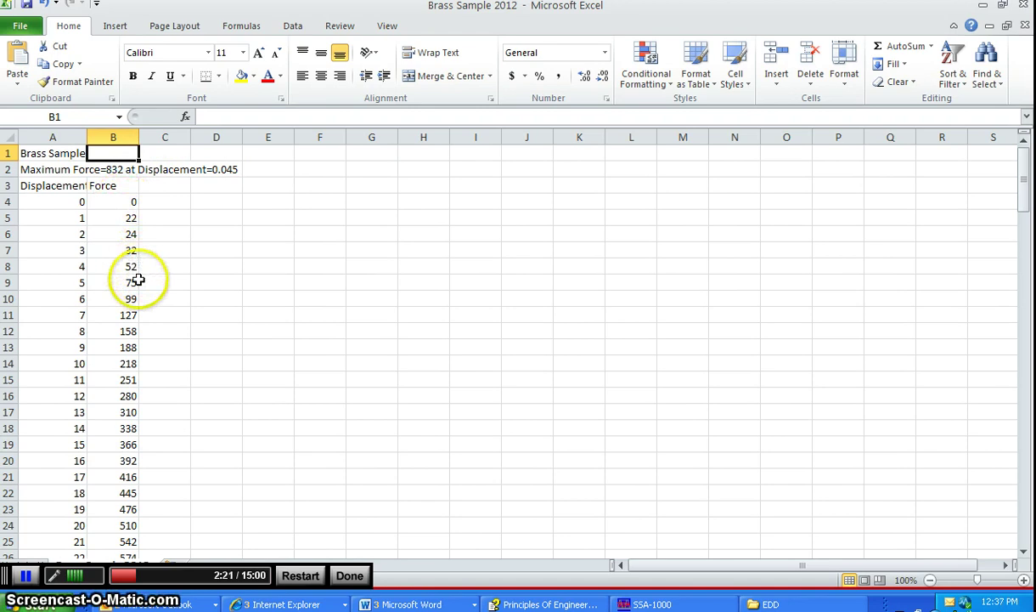
- Label the zero data point by entering "origin" in cell C4
click(166, 198)
text(origin)
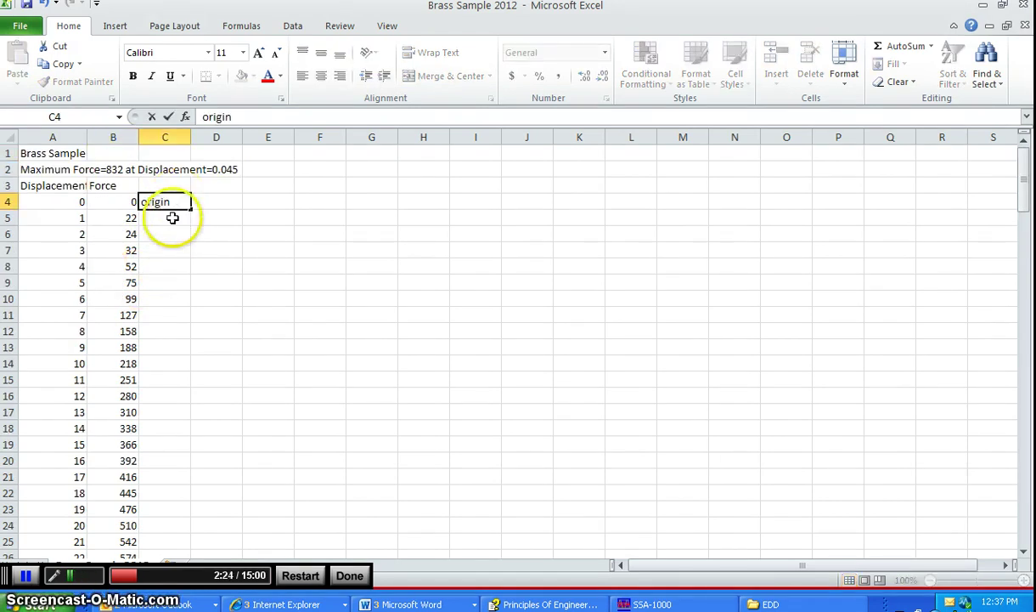
click(173, 292)
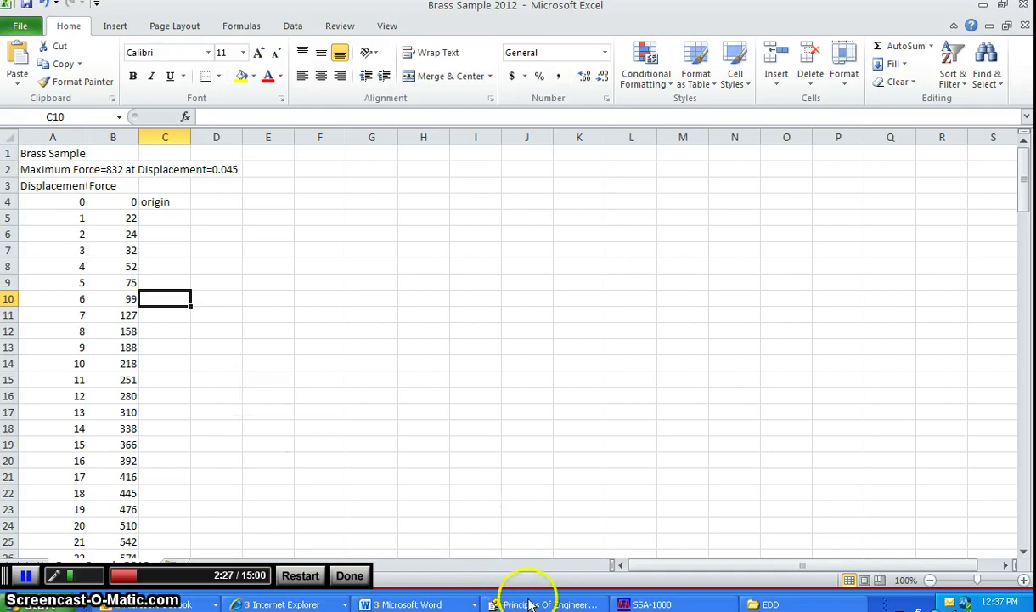
- Switch to SSA-1000 to examine the brass sample's force-displacement curve, and return to the Excel worksheet
click(628, 603)
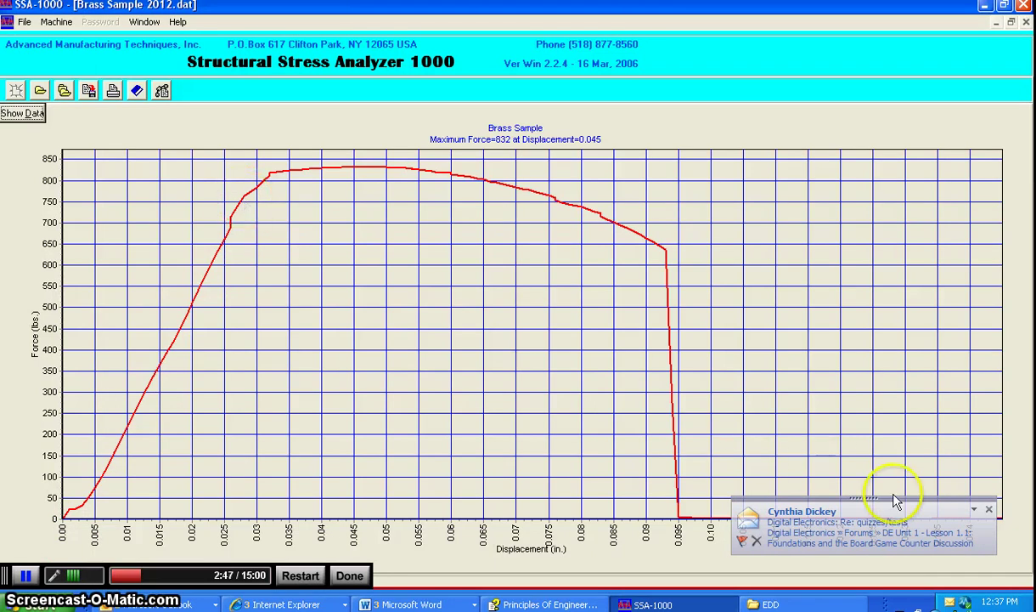
click(989, 509)
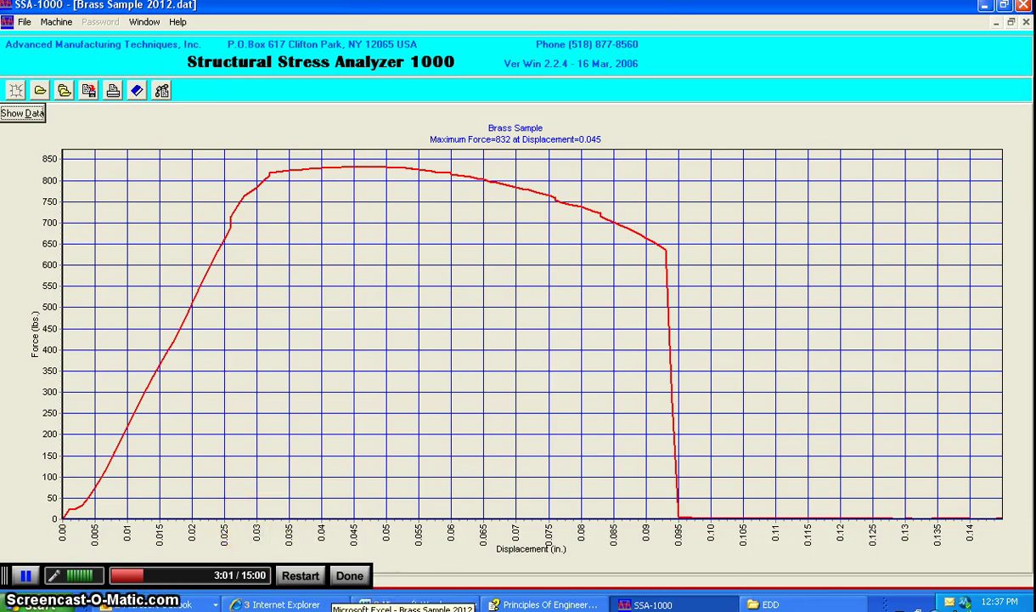
click(399, 605)
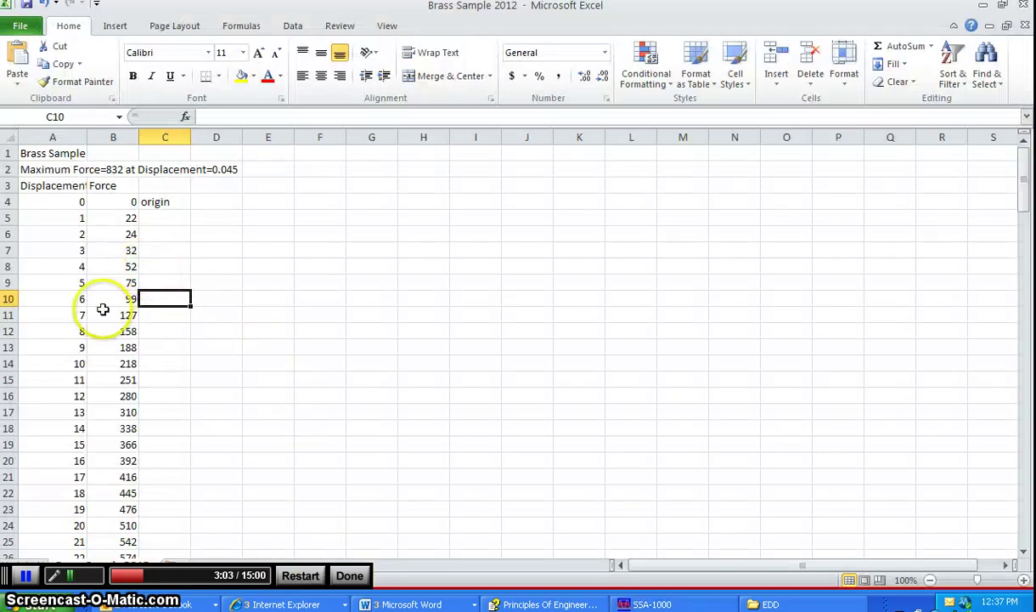
- Label the data point with displacement 28 and force 762 by entering "pl" in cell C33
scroll(104, 363, down, 4)
scroll(104, 363, down, 4)
scroll(102, 372, down, 9)
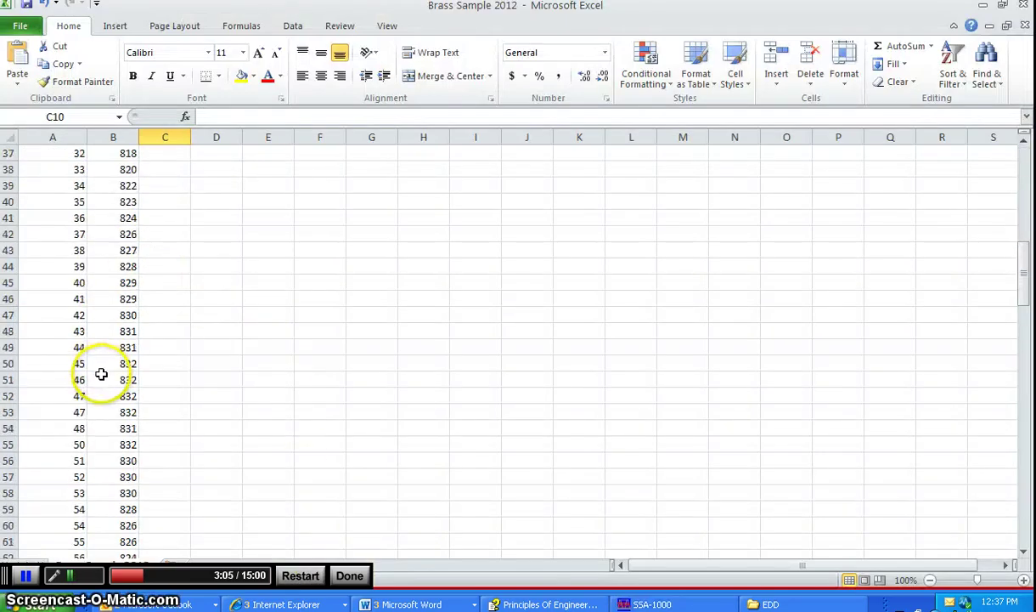
scroll(94, 371, up, 11)
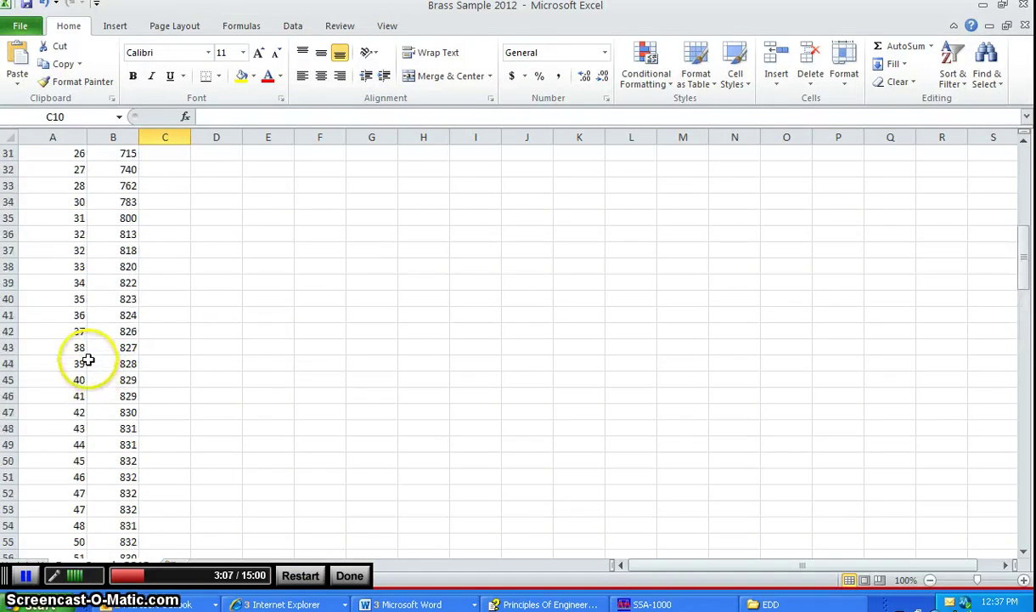
click(77, 331)
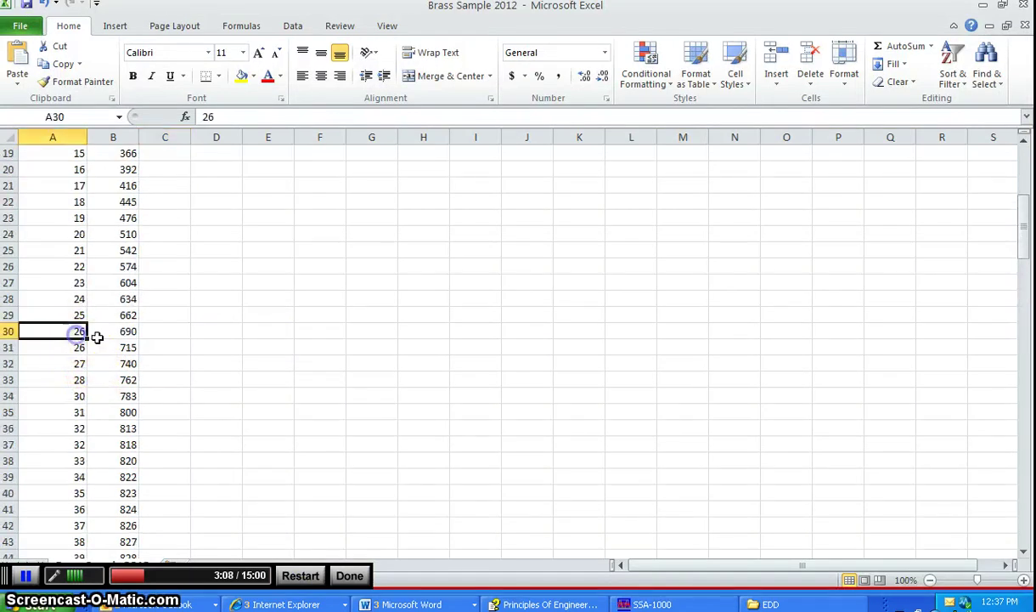
click(99, 380)
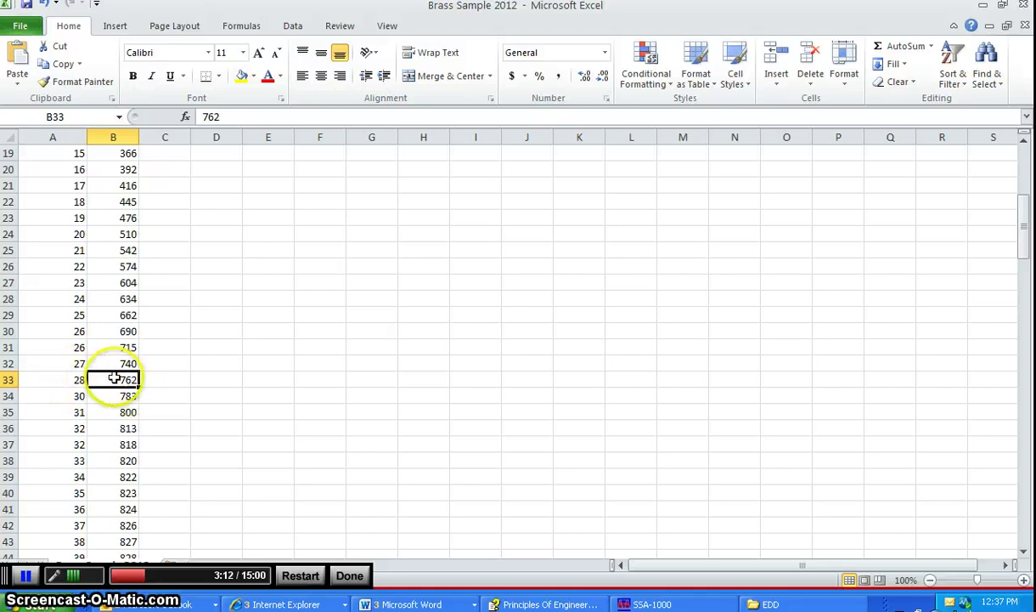
click(69, 379)
click(119, 379)
click(150, 381)
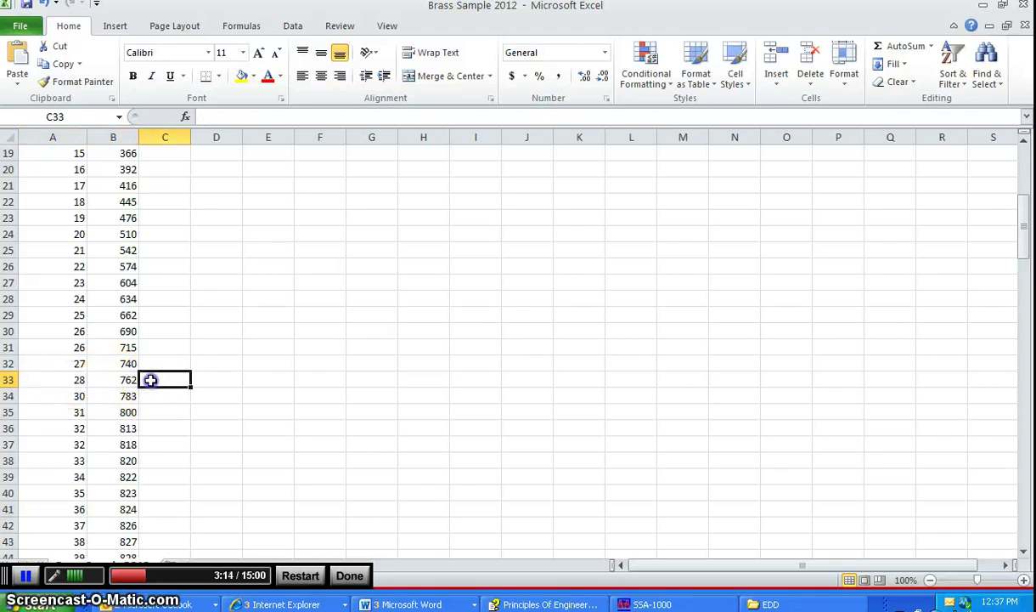
text(pl)
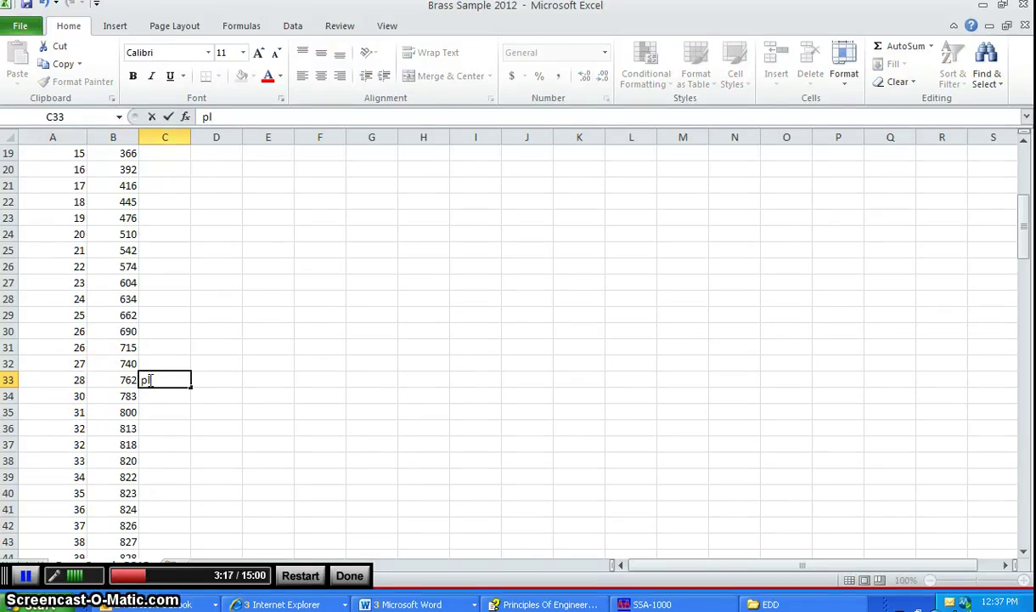
- Fill the pl row A33:C33 and the origin row A4:C4 with yellow
drag(48, 381, 150, 381)
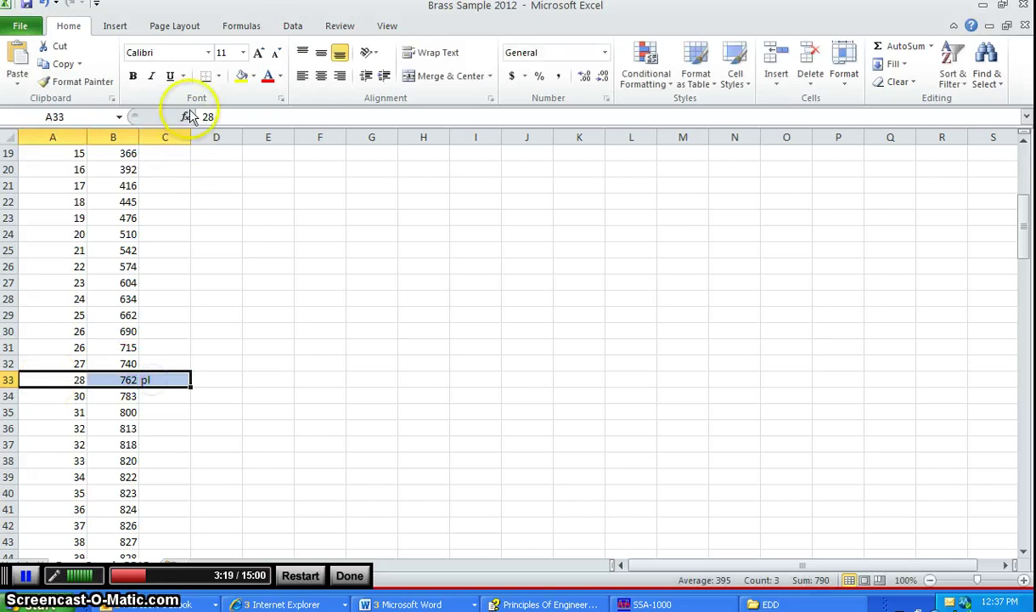
click(241, 76)
scroll(128, 268, up, 6)
click(70, 197)
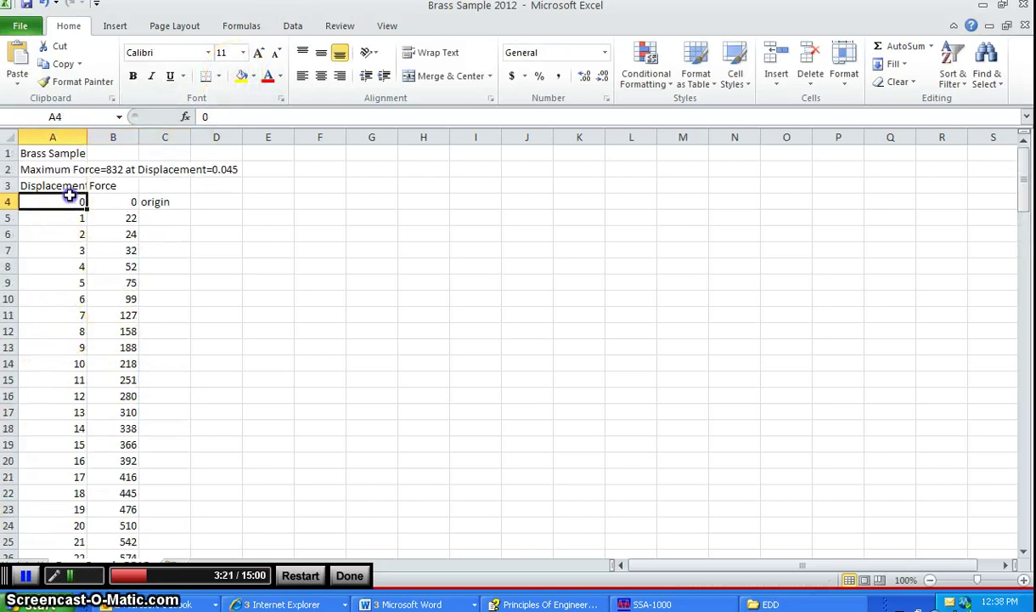
drag(70, 197, 150, 198)
click(241, 76)
click(153, 249)
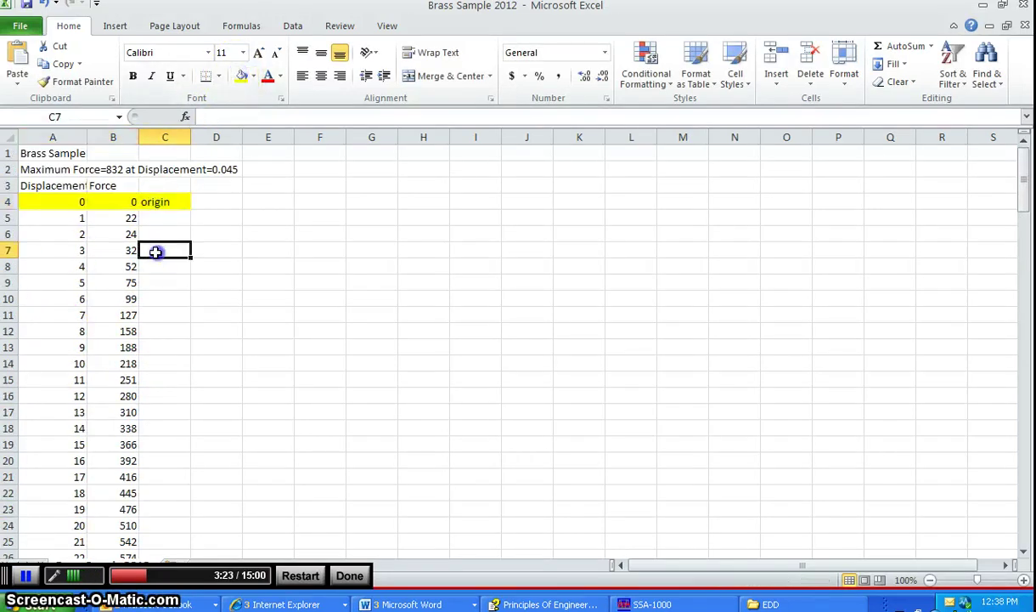
- Clear the displacement and force values in A5:B32, between the origin and pl rows
scroll(153, 255, down, 3)
scroll(150, 262, up, 1)
scroll(151, 262, up, 1)
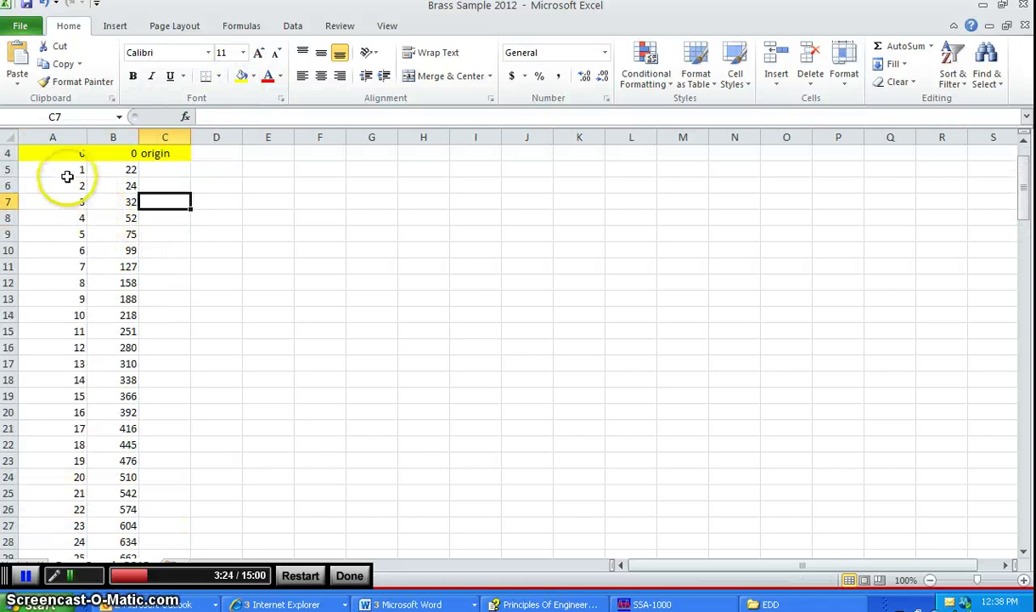
drag(81, 169, 115, 501)
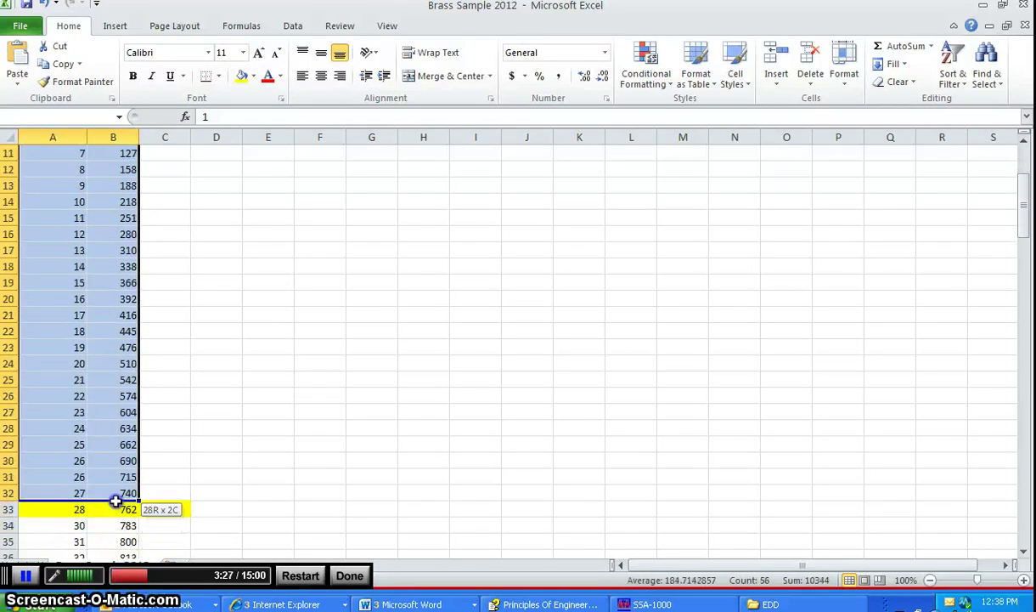
key(Delete)
scroll(118, 487, up, 3)
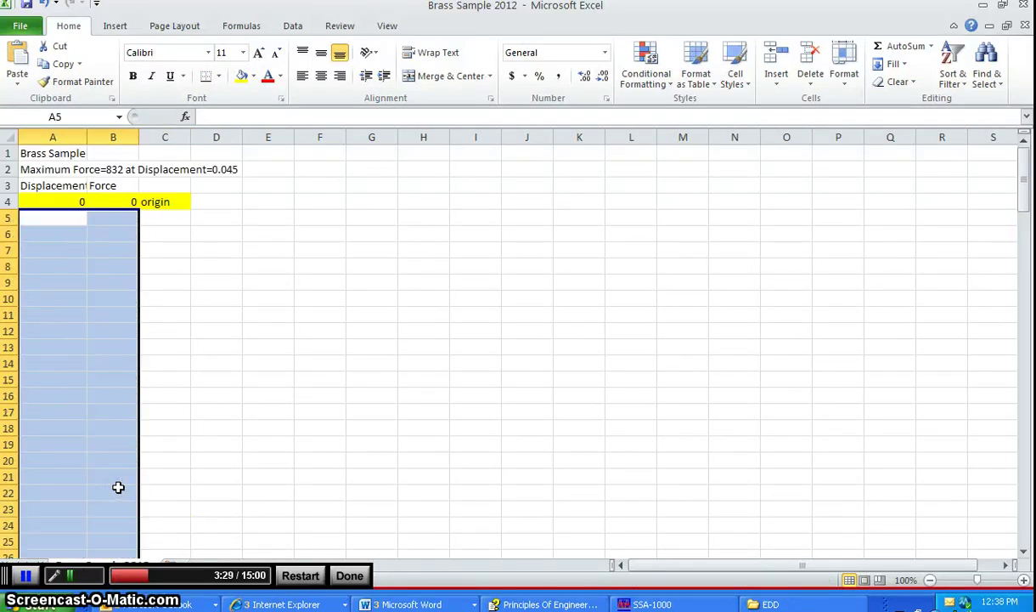
- Delete the empty rows 5 to 32 between the origin and pl rows
scroll(119, 424, down, 4)
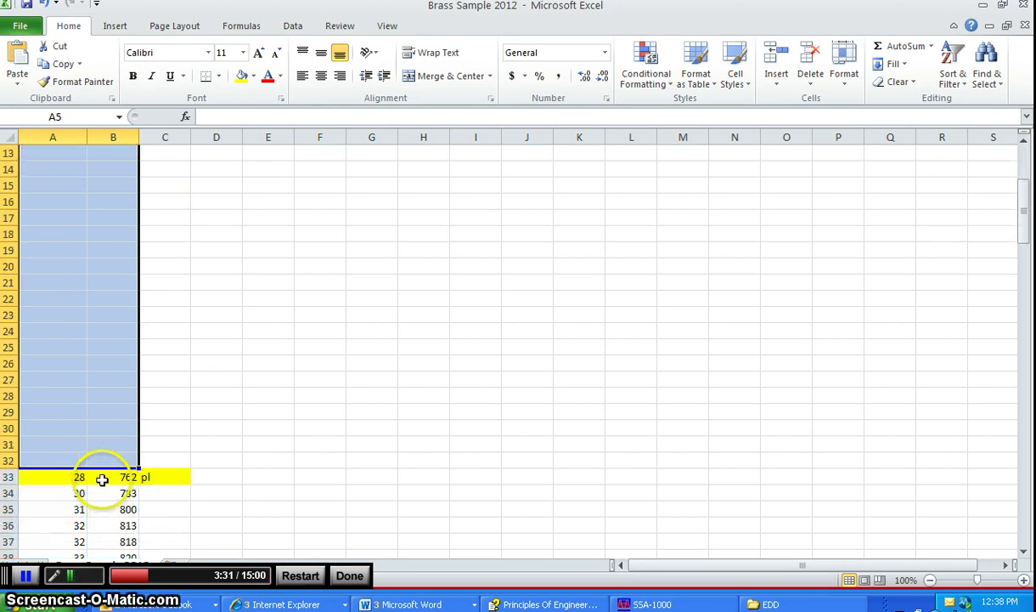
click(10, 330)
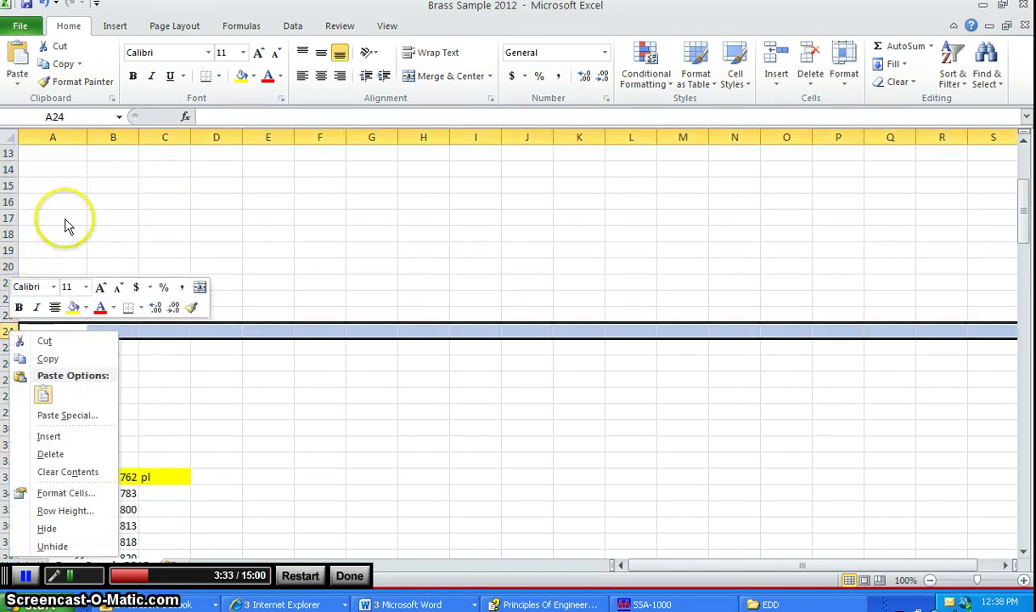
key(Escape)
scroll(65, 215, down, 2)
drag(10, 364, 11, 211)
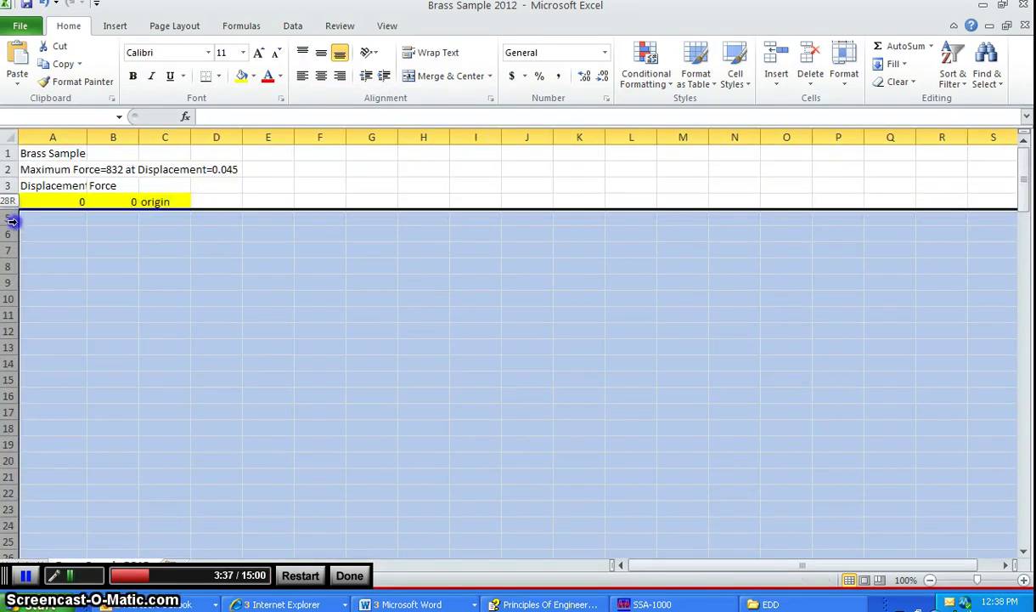
right_click(10, 223)
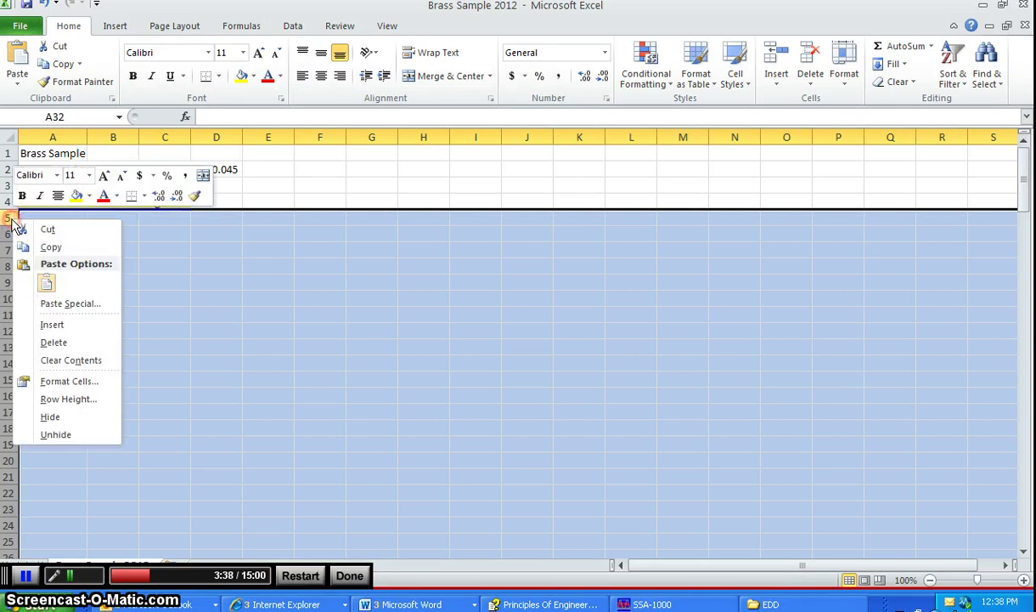
click(61, 338)
click(174, 239)
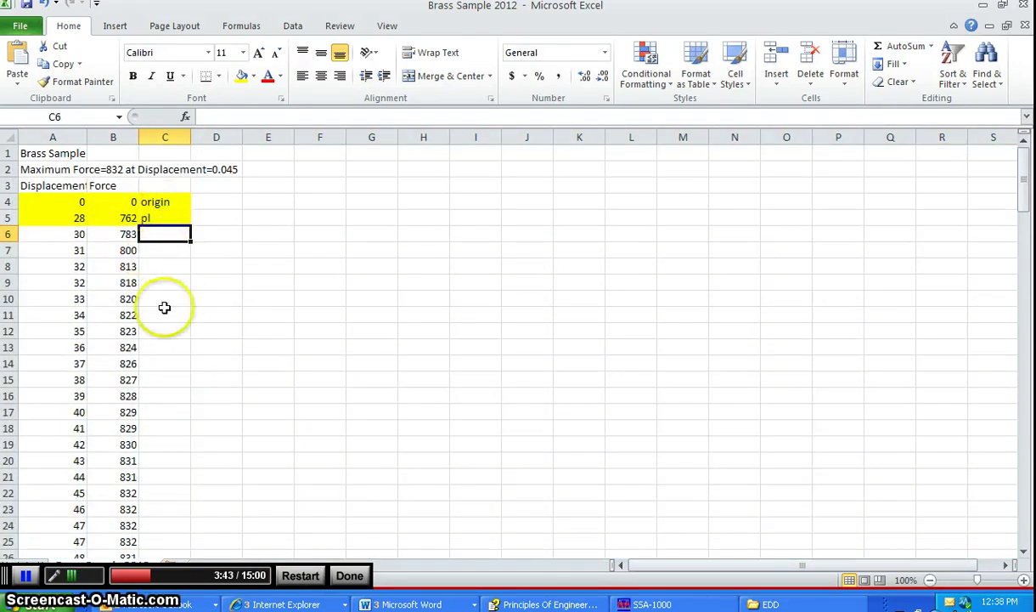
- Look through the remaining data, check the maximum force and its displacement on the SSA-1000 curve, and return to the Excel worksheet
scroll(88, 298, down, 20)
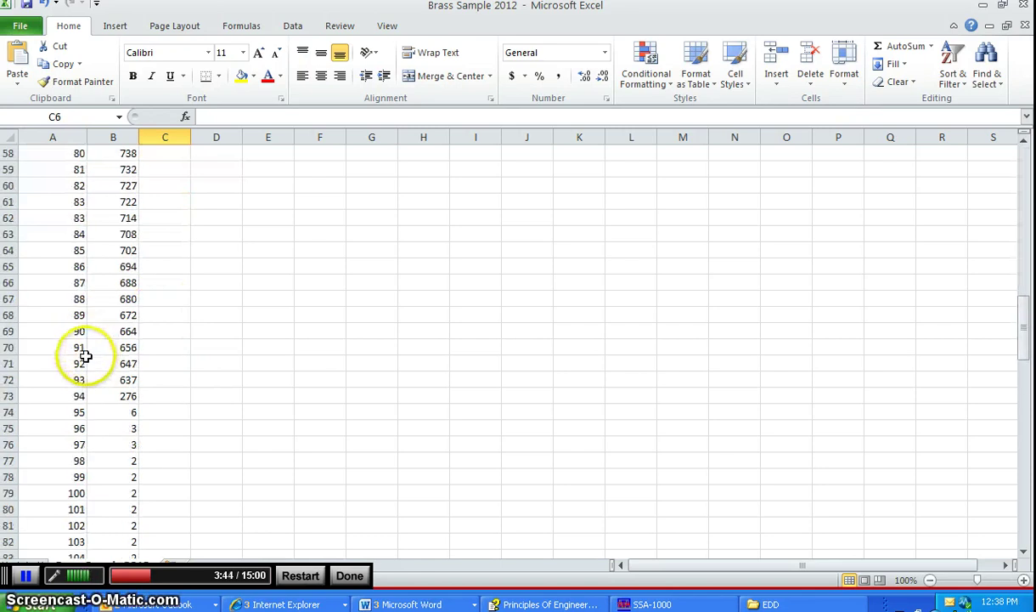
scroll(86, 362, down, 5)
scroll(80, 357, up, 20)
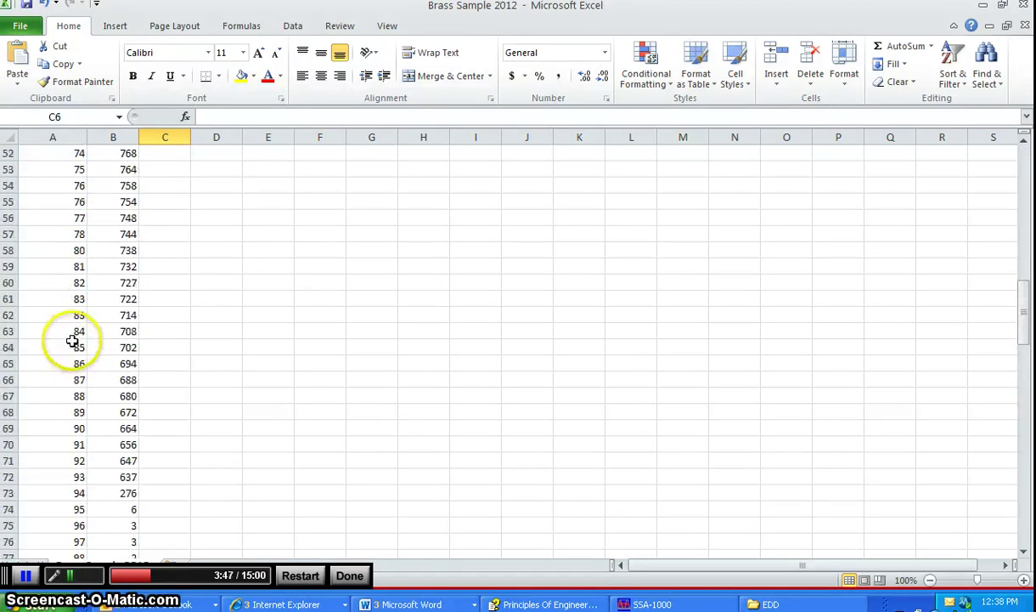
scroll(76, 330, up, 5)
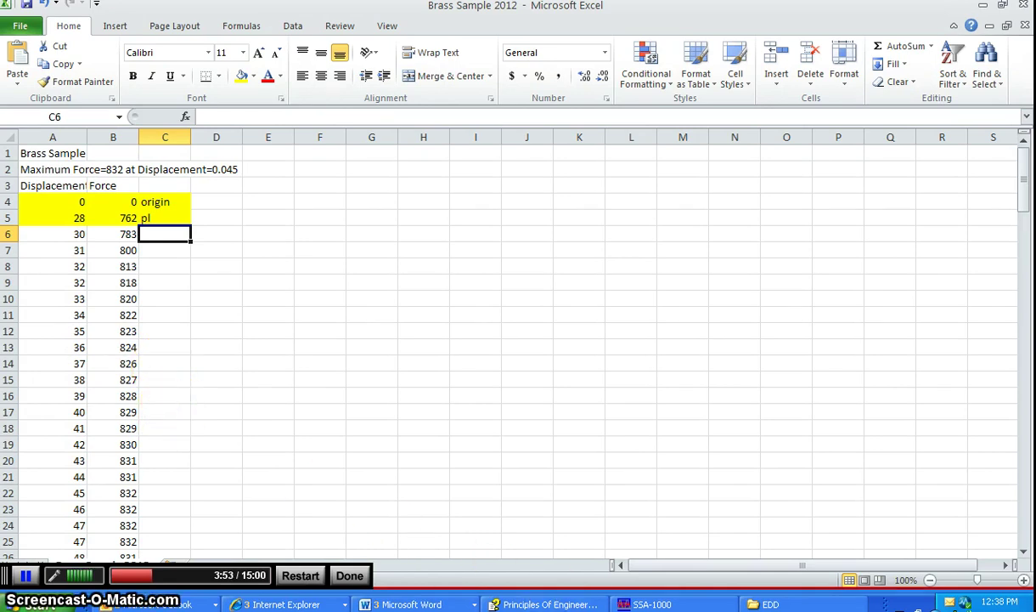
click(650, 604)
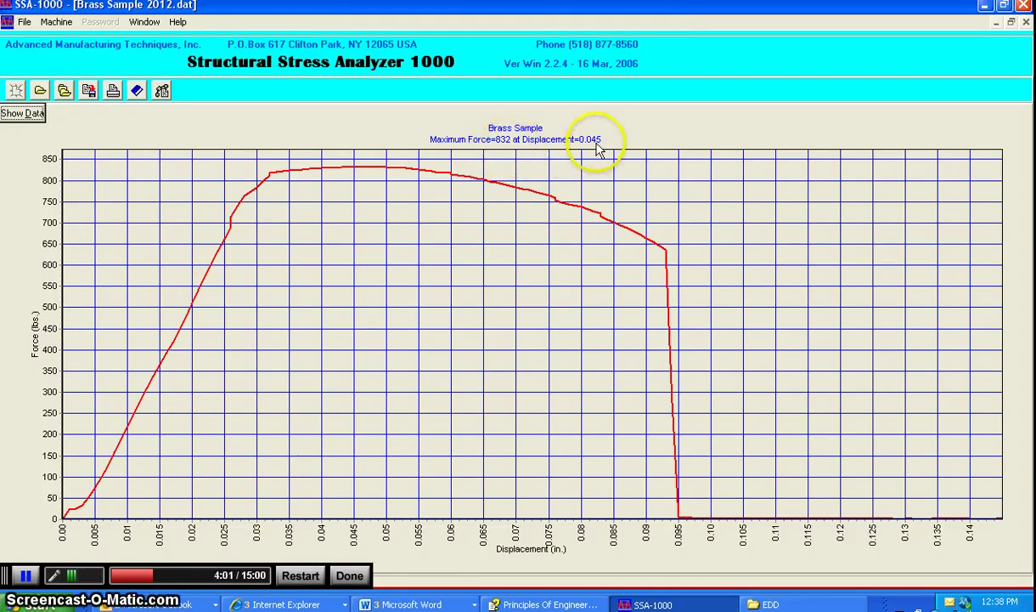
click(391, 604)
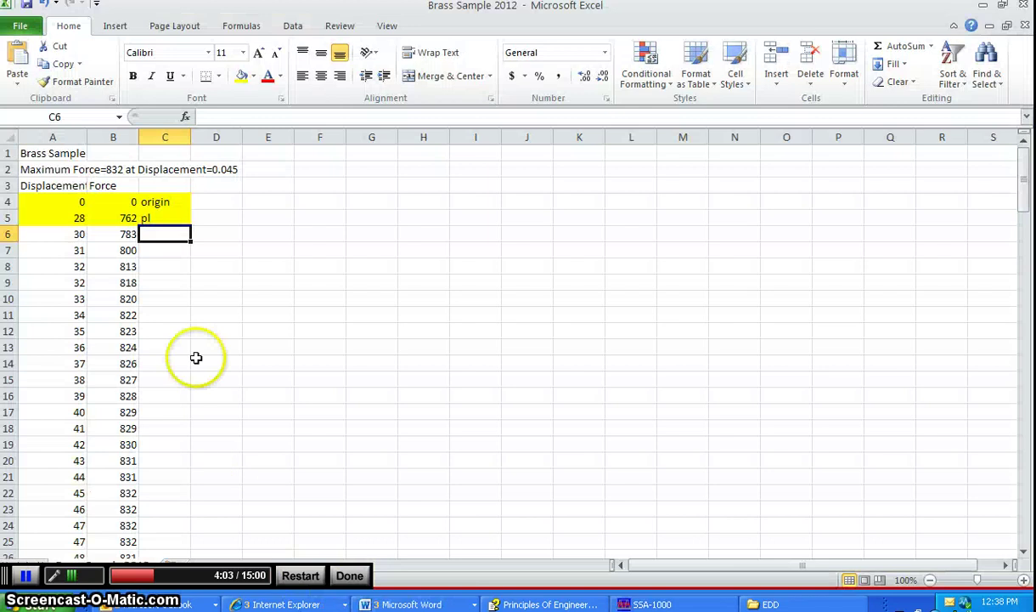
- Label the maximum-force data point in row 24 by entering "ult" in cell C24
scroll(170, 348, down, 2)
click(85, 396)
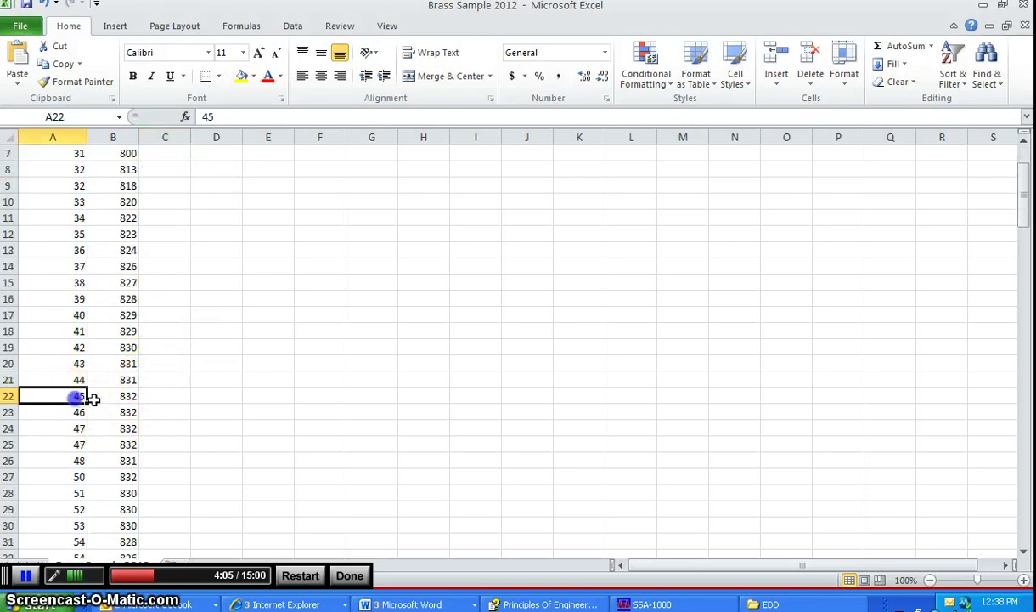
click(119, 395)
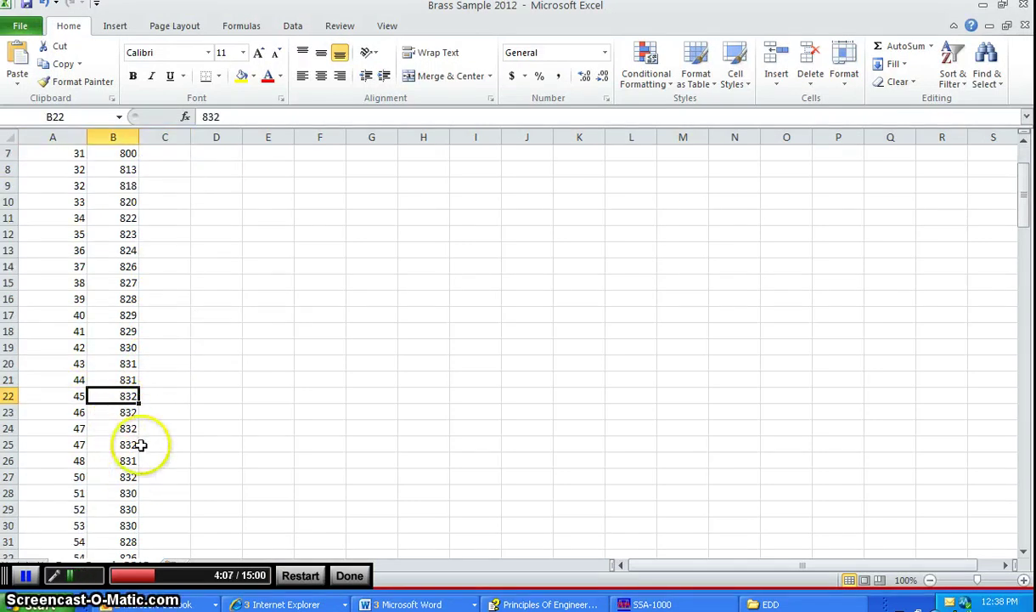
click(81, 427)
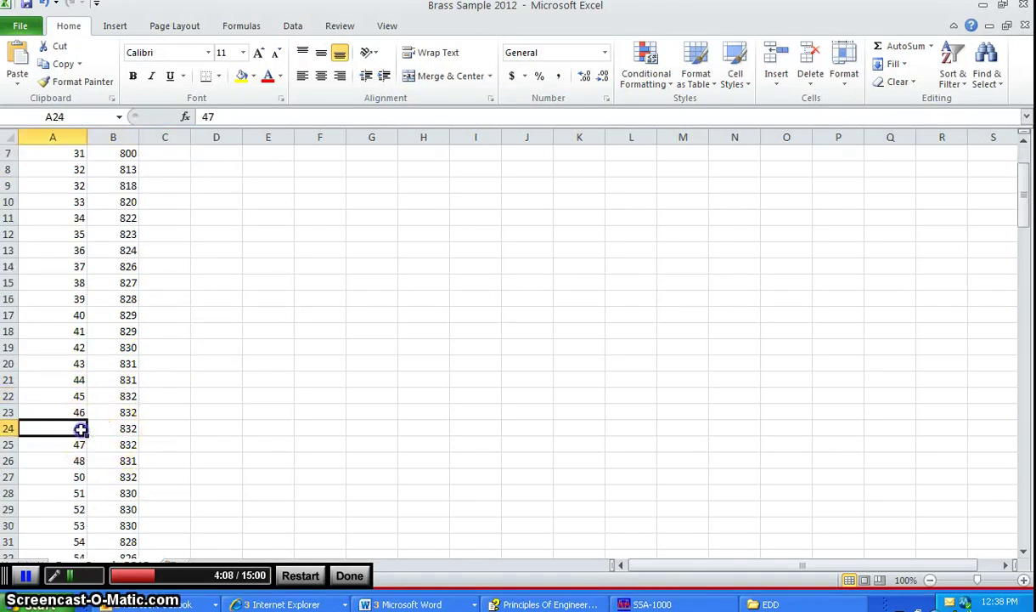
click(119, 396)
click(127, 428)
click(125, 444)
click(125, 460)
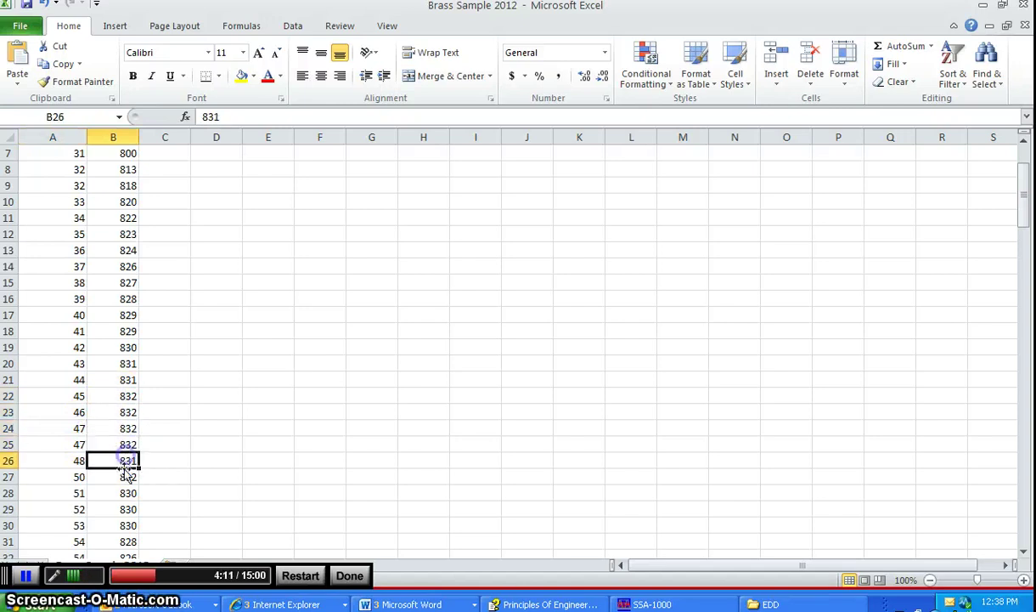
click(126, 428)
drag(77, 427, 119, 429)
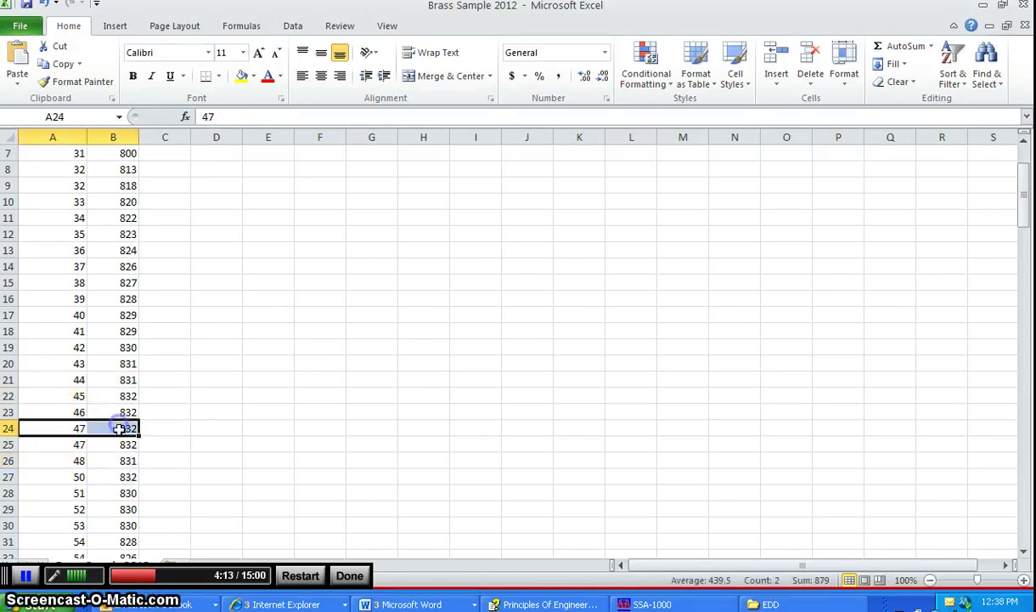
click(163, 426)
text(ult)
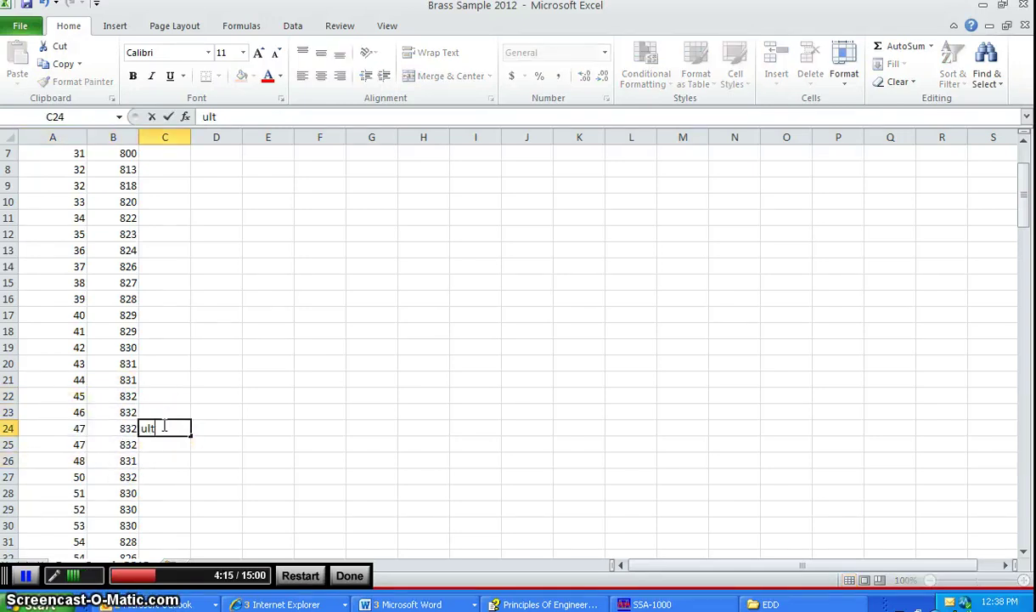
- Fill the ult row A24:C24 with yellow
drag(63, 429, 166, 428)
click(241, 76)
click(171, 491)
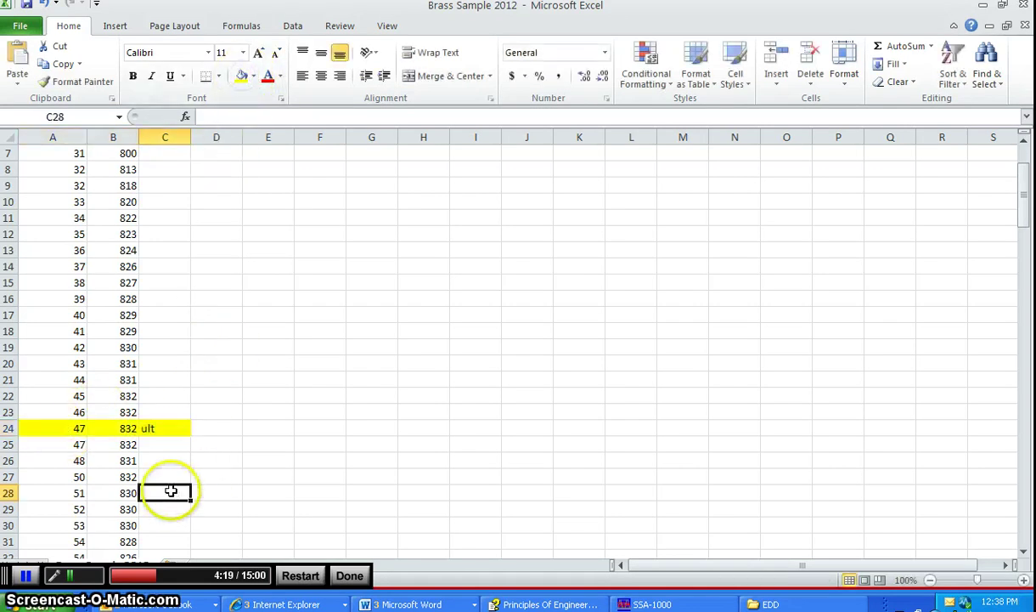
- Find the last high force value before the sudden drop and label it as the breaking point by entering "bp" in C72
scroll(150, 435, down, 4)
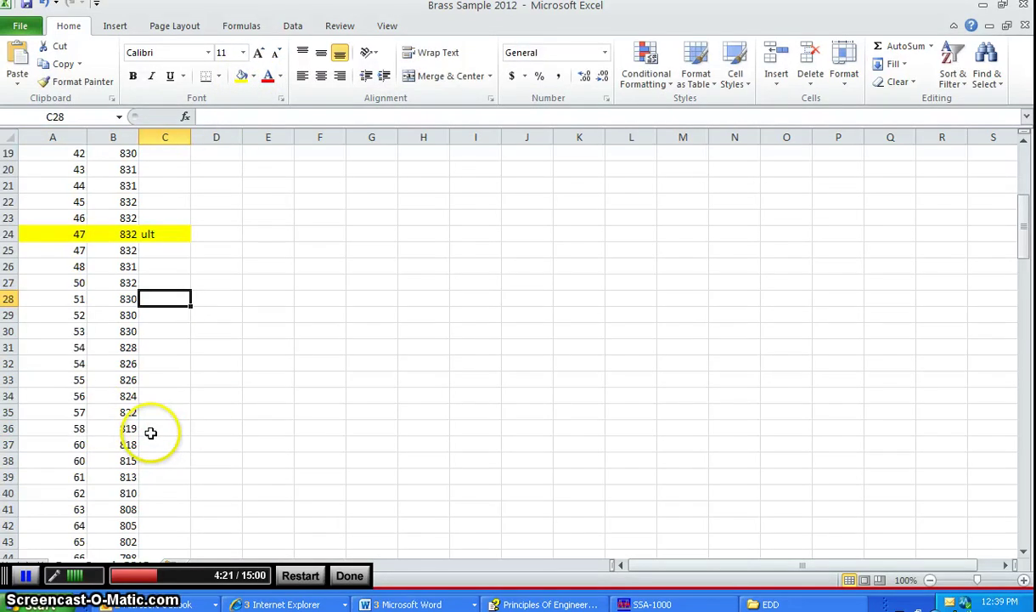
scroll(150, 433, down, 12)
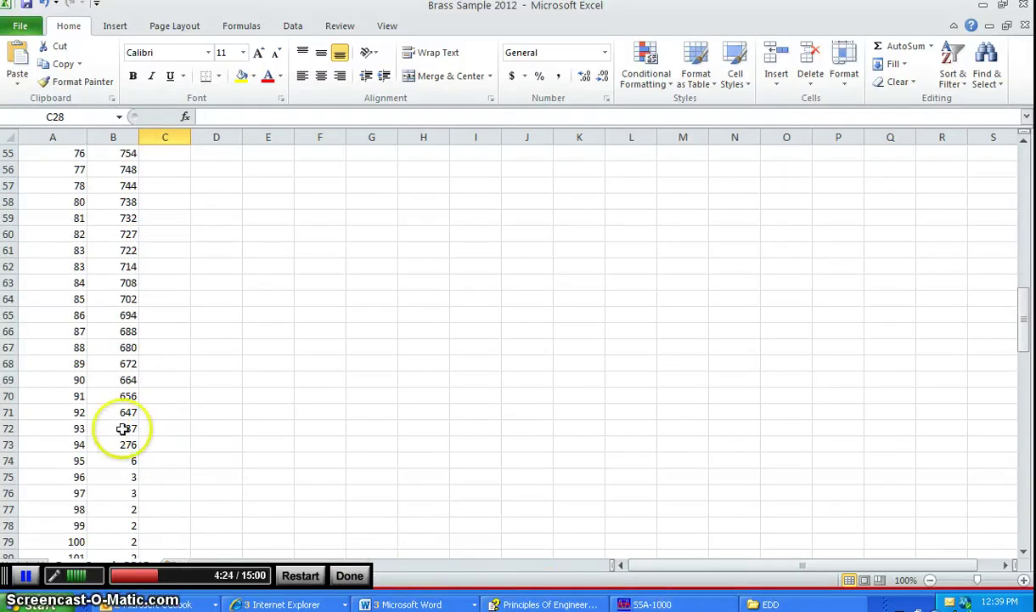
drag(126, 364, 134, 443)
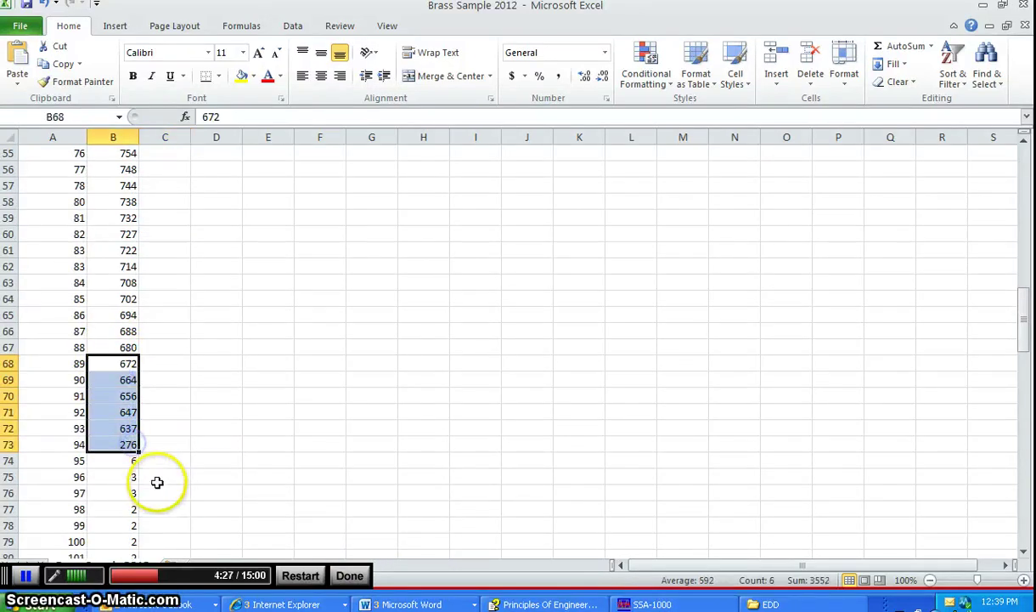
click(124, 364)
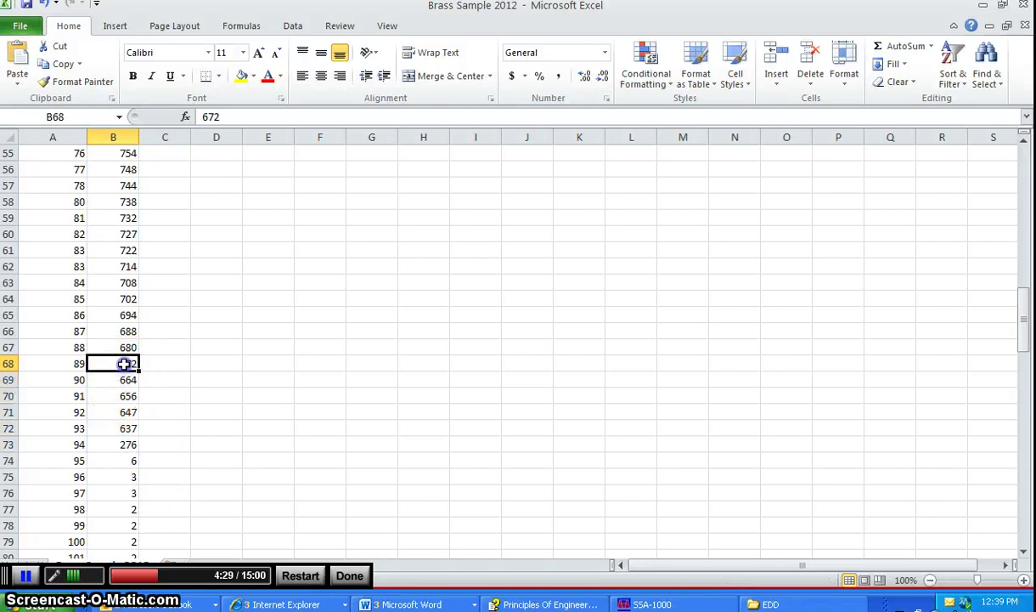
click(119, 384)
click(124, 396)
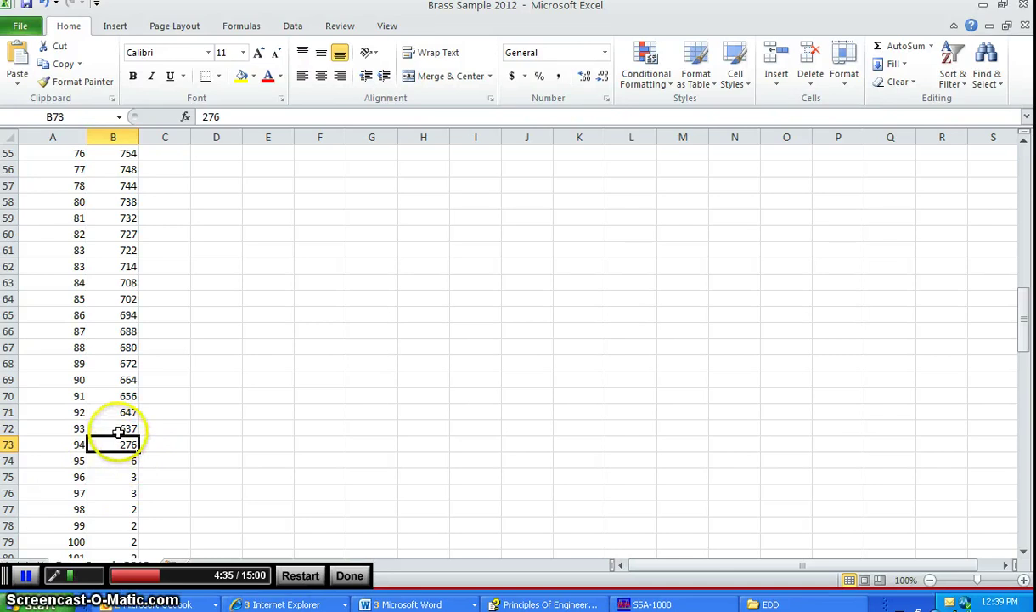
click(119, 428)
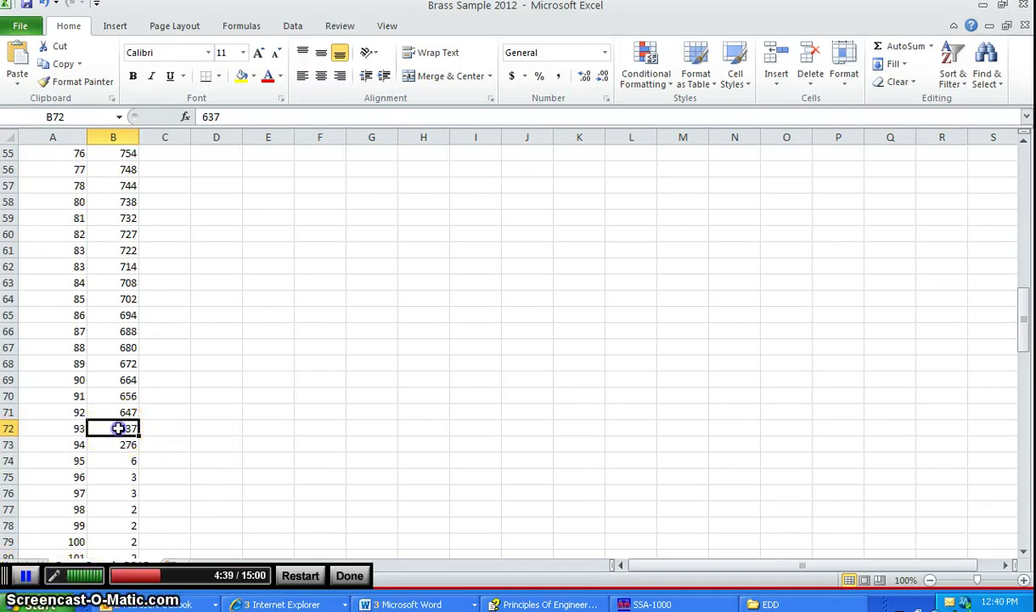
click(158, 429)
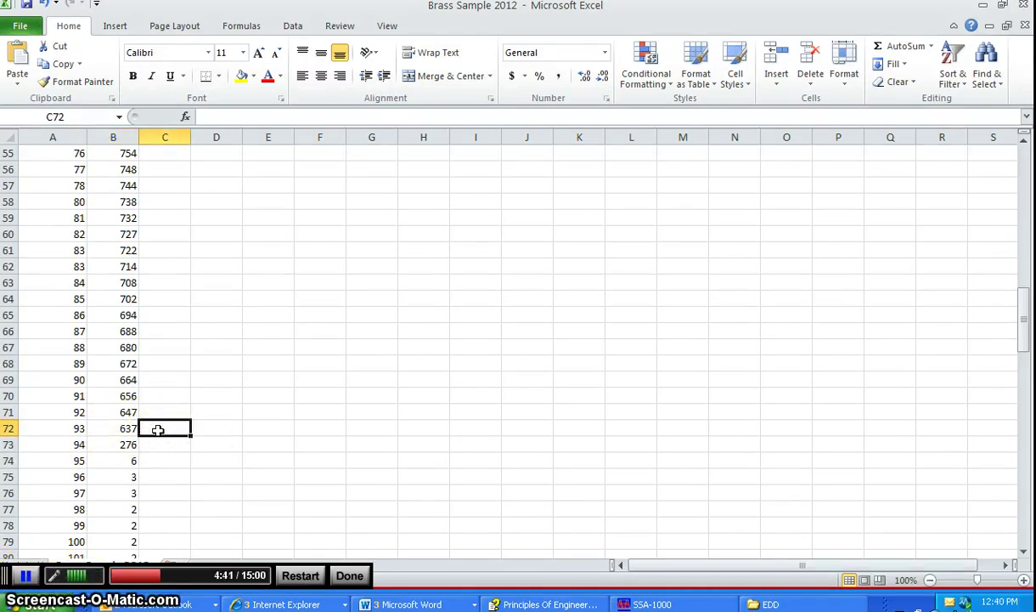
text(bp)
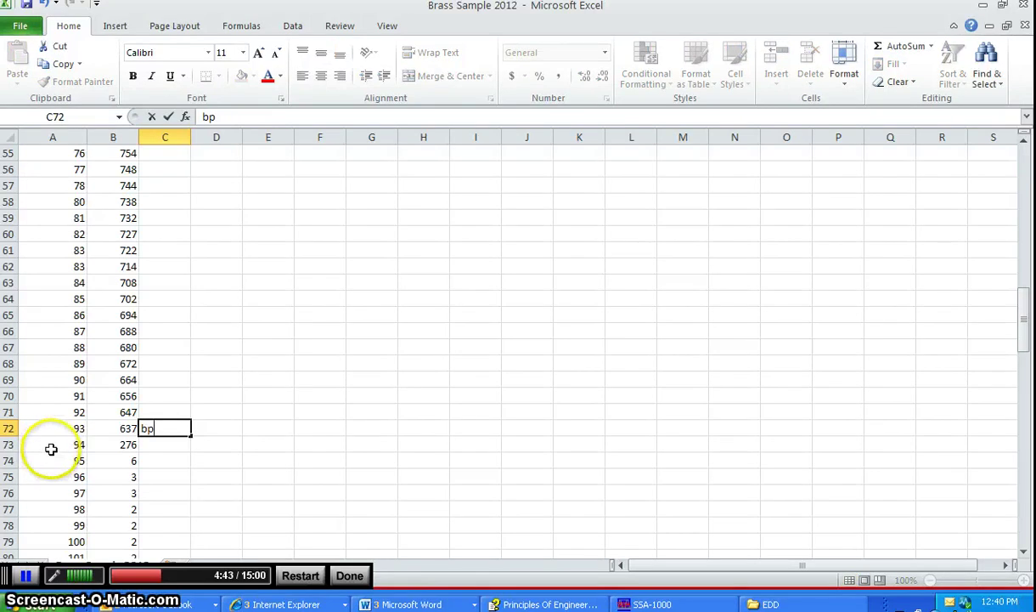
- Clear all displacement and force data below the bp row, from A73:B73 down past the final "TT" entry
click(125, 442)
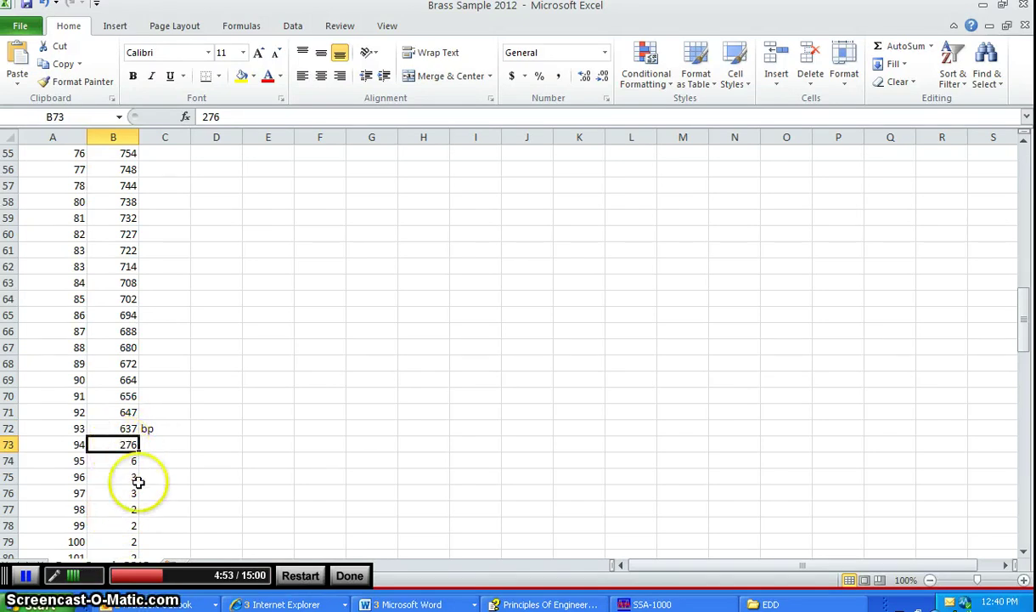
click(68, 444)
drag(68, 444, 136, 537)
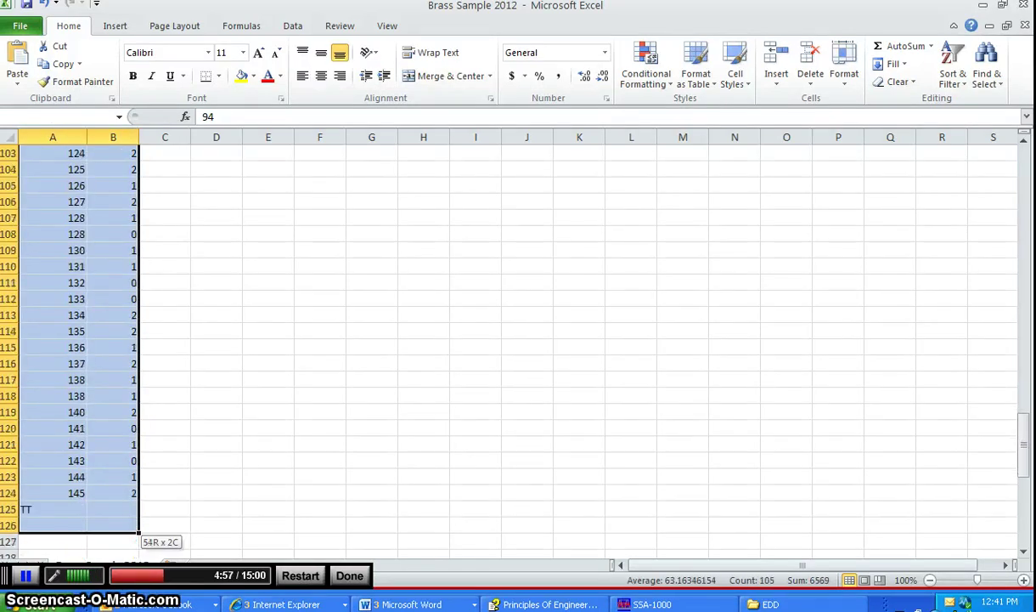
key(Delete)
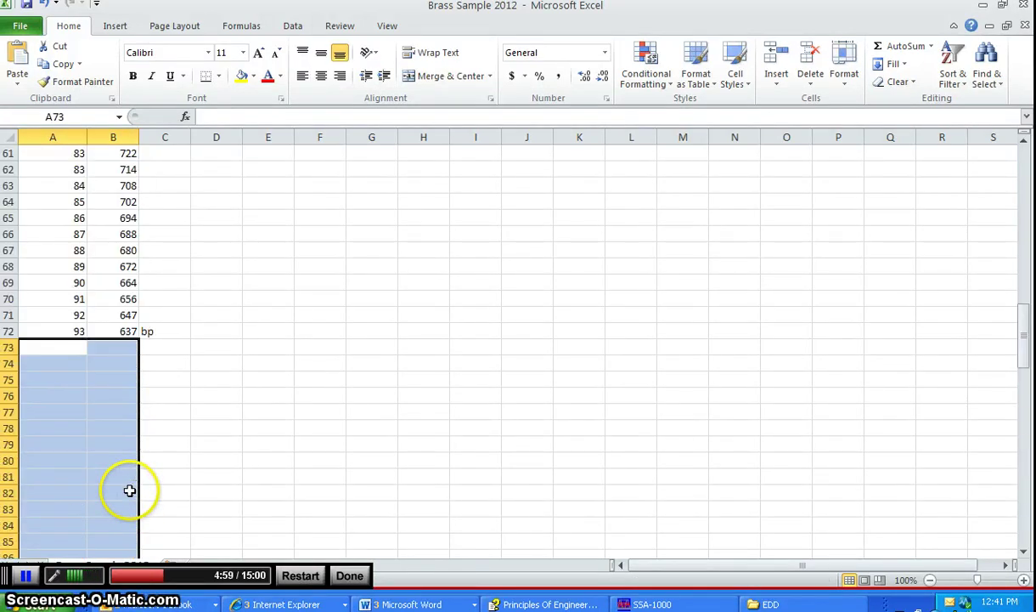
- Check the break on the SSA-1000 curve, return to Excel, and add an end point in row 73 with 93, 0 and "end"
click(86, 350)
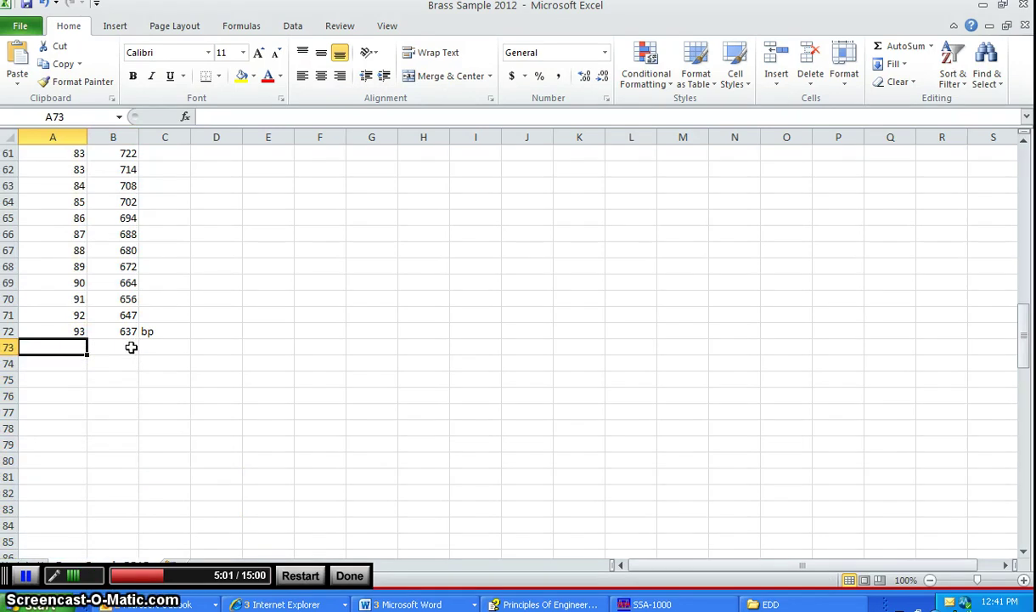
click(650, 604)
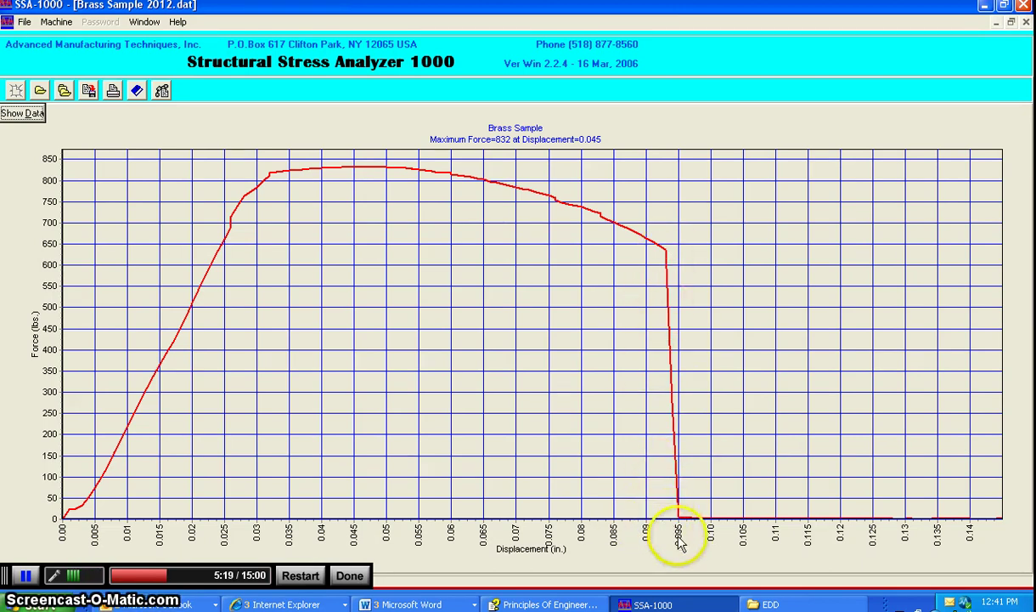
click(296, 610)
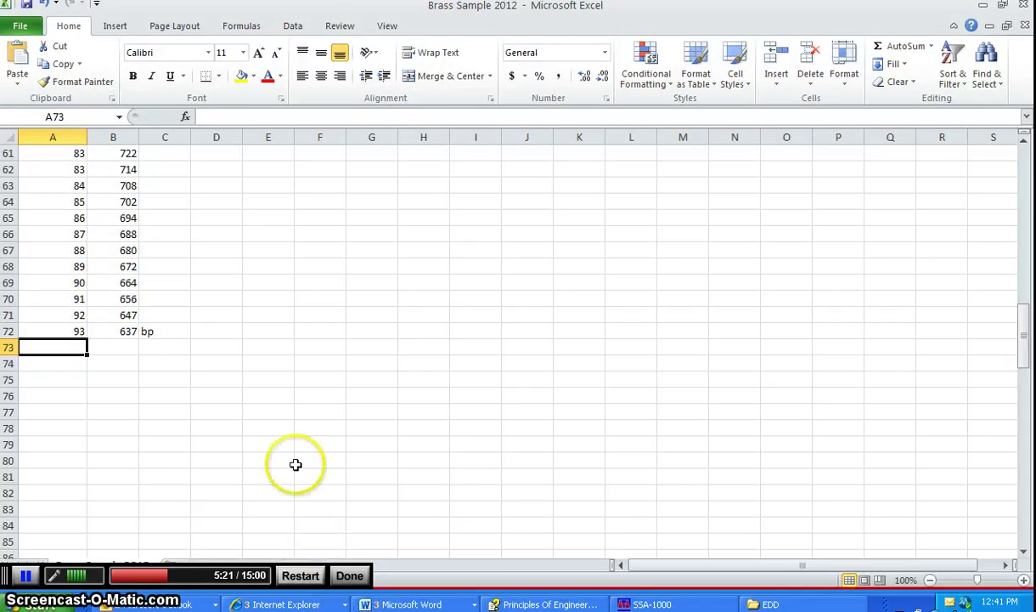
text(93)
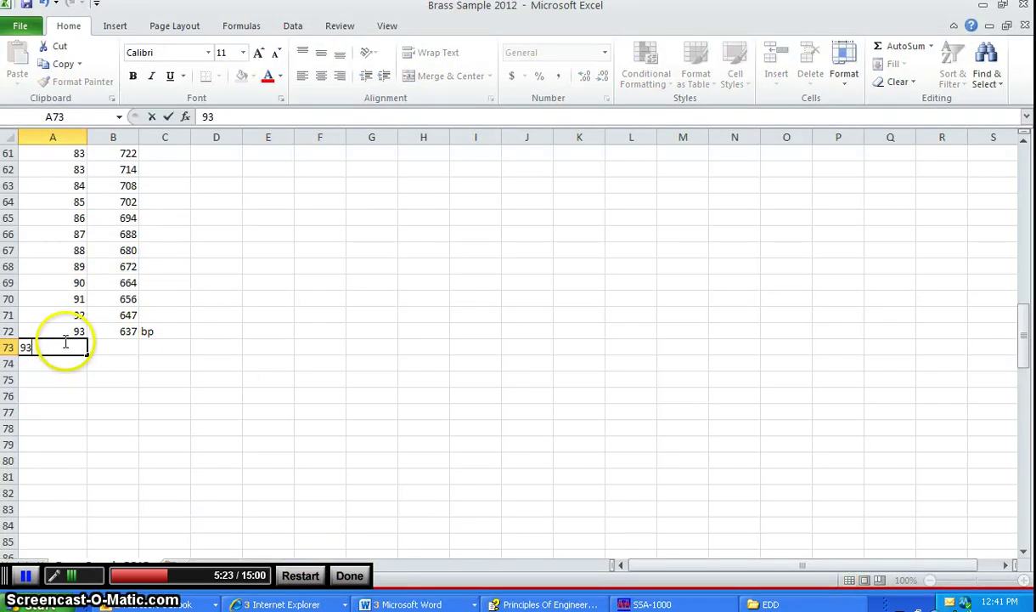
click(117, 342)
text(0)
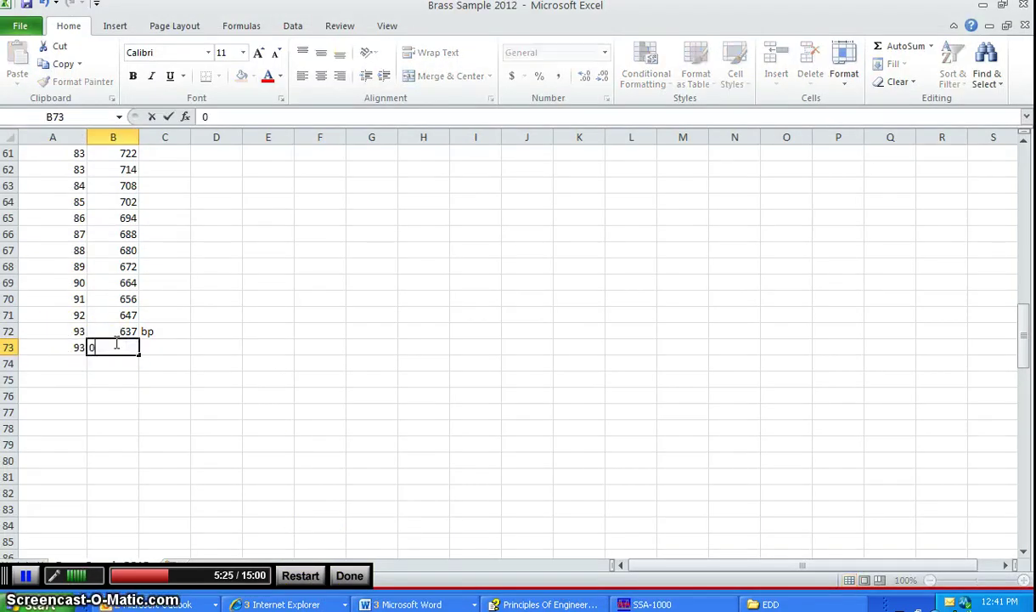
key(Tab)
text(en)
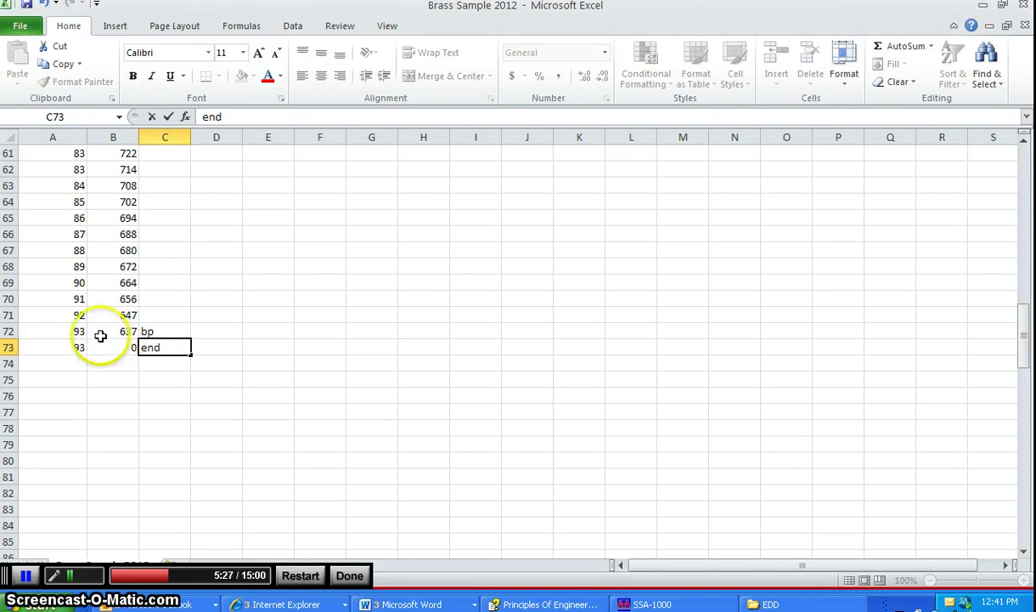
- Fill the bp and end rows A72:C73 with yellow
drag(77, 331, 144, 343)
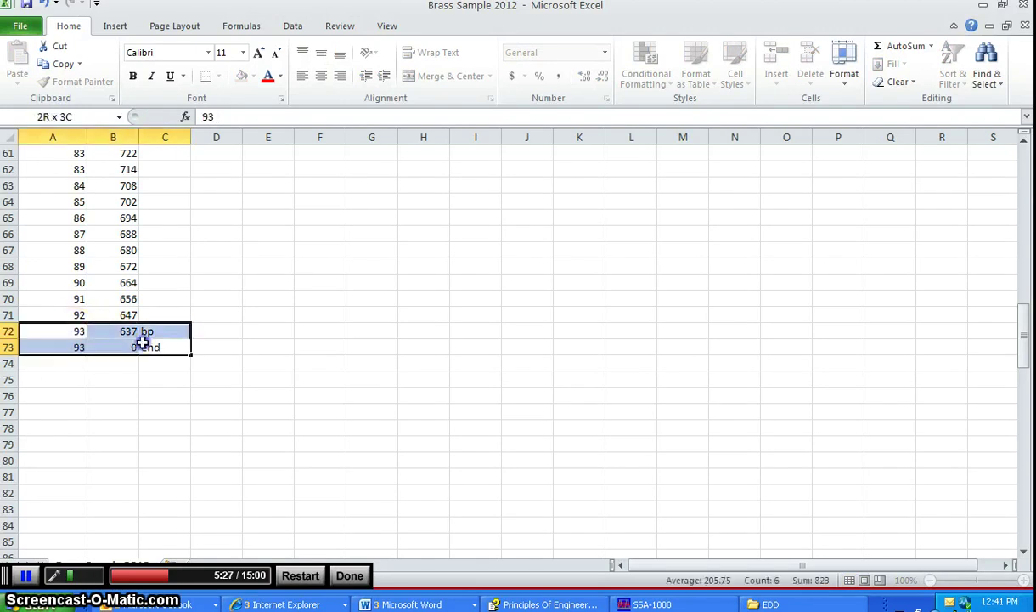
click(243, 76)
click(246, 269)
- Thin the data between pl and ult by deleting rows 7-8, 10-11, 13-14, 16-17, 19-20 and 22-23
scroll(238, 353, up, 20)
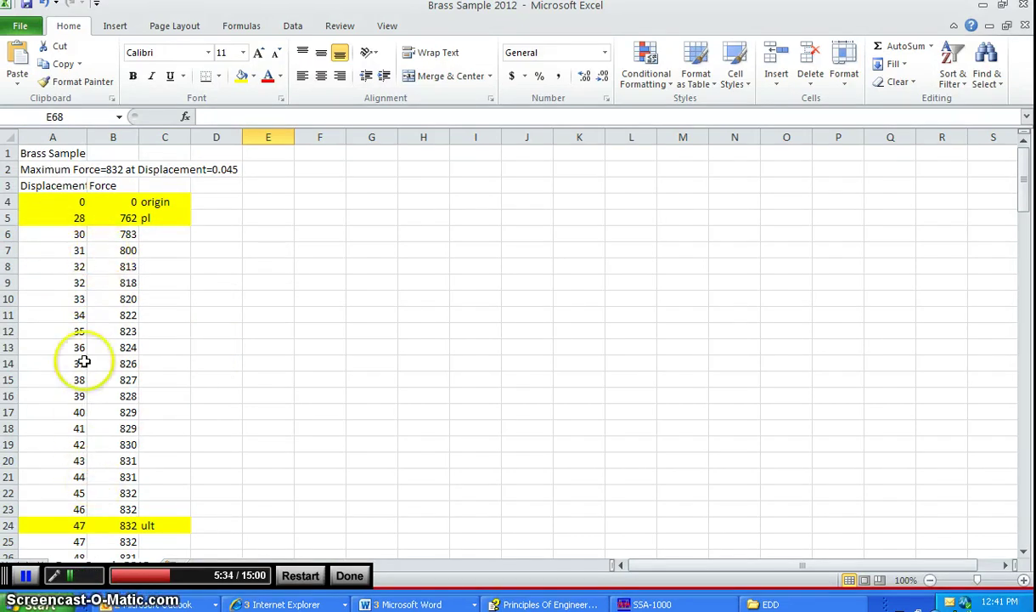
scroll(73, 256, down, 18)
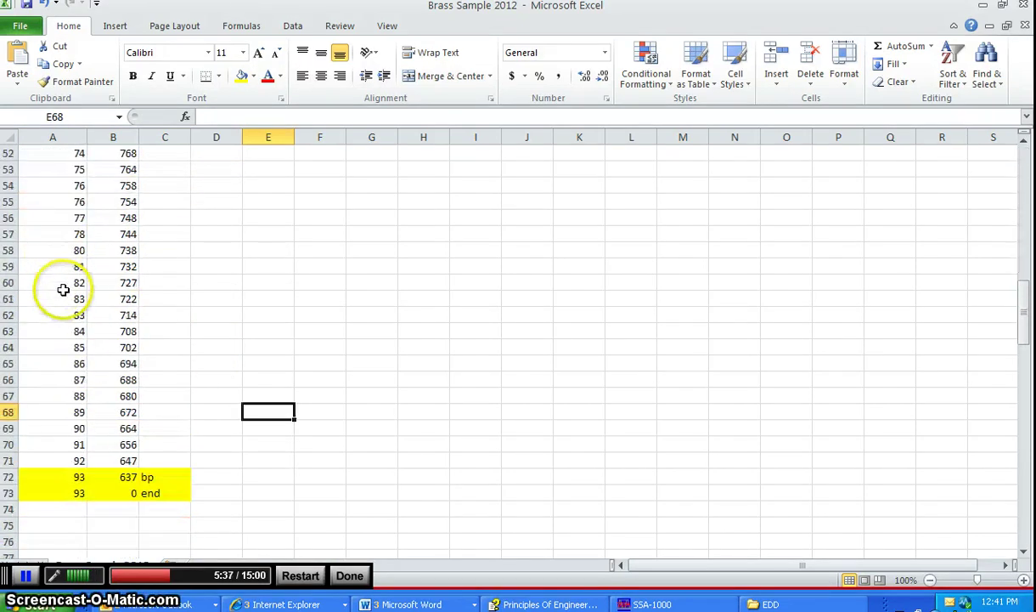
scroll(85, 361, up, 18)
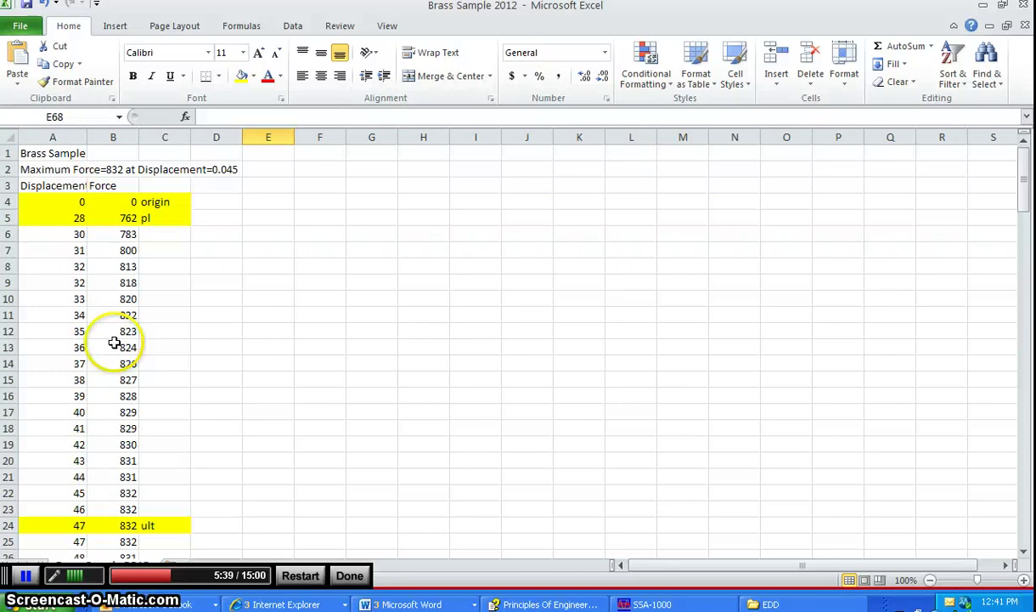
drag(10, 251, 9, 503)
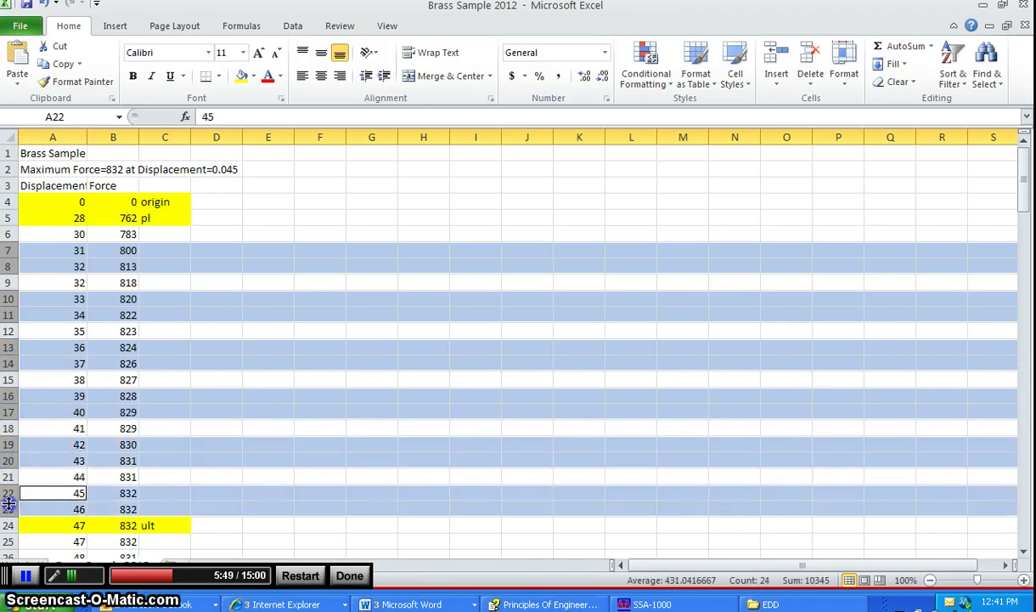
right_click(12, 351)
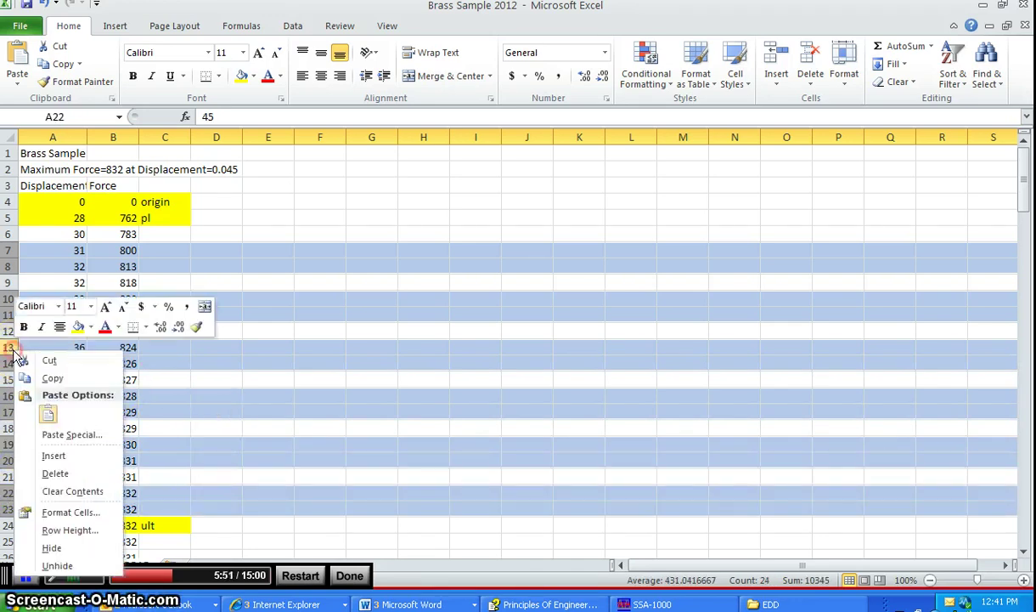
click(54, 472)
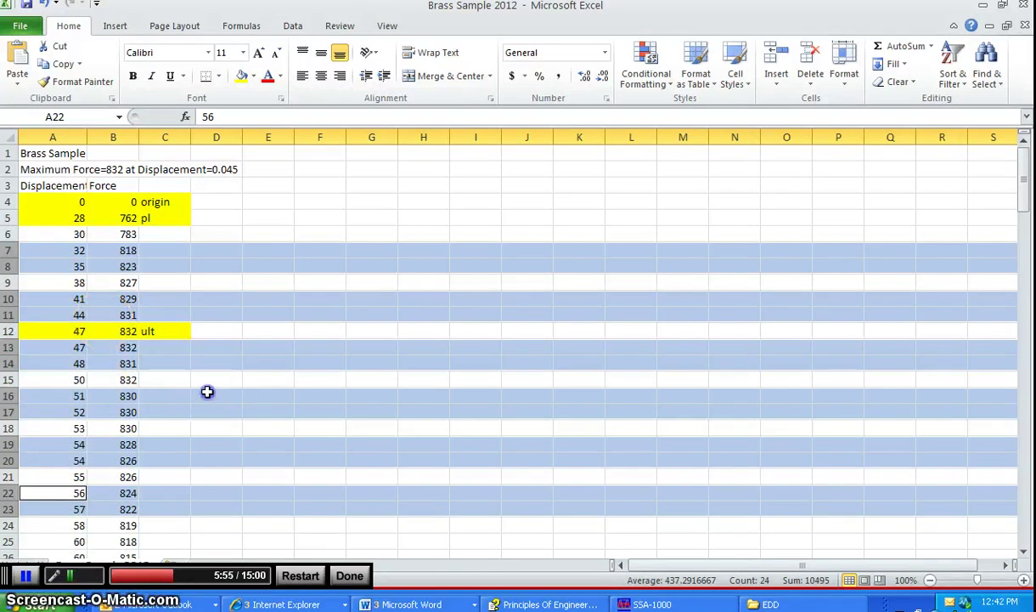
click(206, 393)
- Thin the data between ult and bp by deleting two of every three rows, from rows 13-14 and 16-17 through 58-59
drag(10, 347, 11, 363)
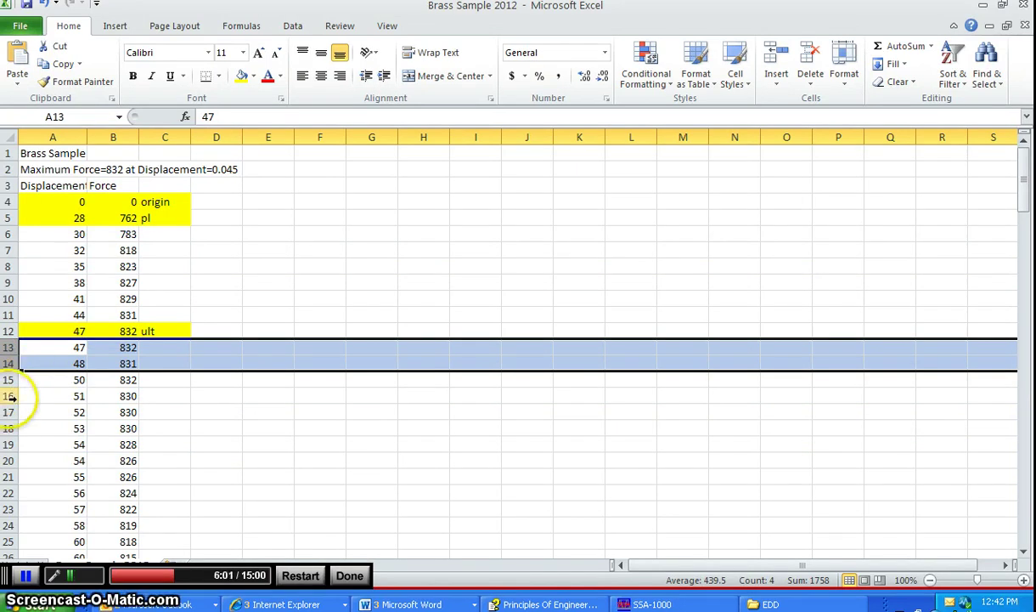
ctrl+drag(10, 396, 10, 415)
scroll(21, 387, down, 4)
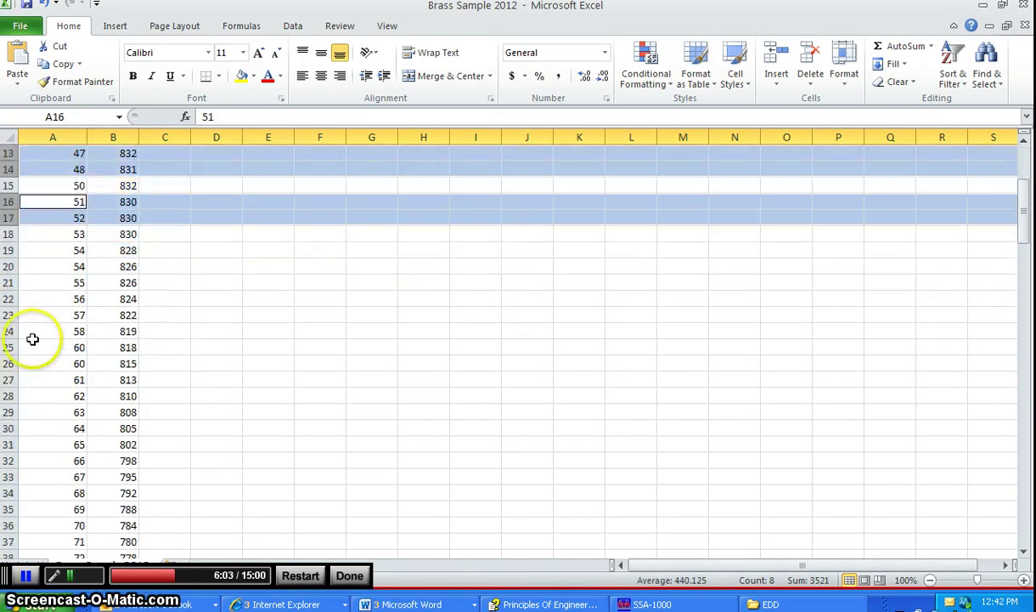
ctrl+drag(10, 251, 10, 509)
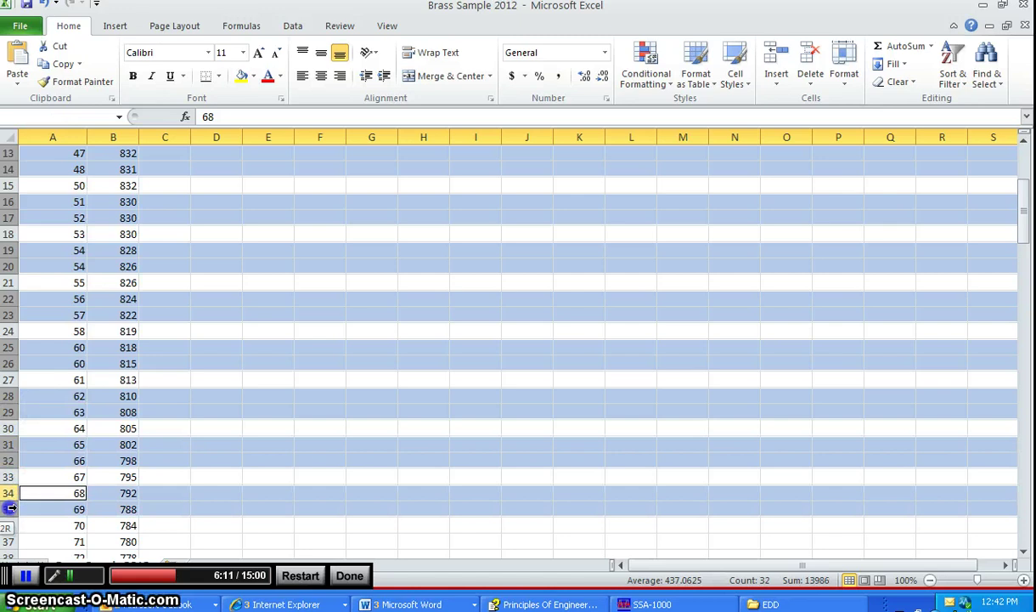
scroll(25, 448, down, 5)
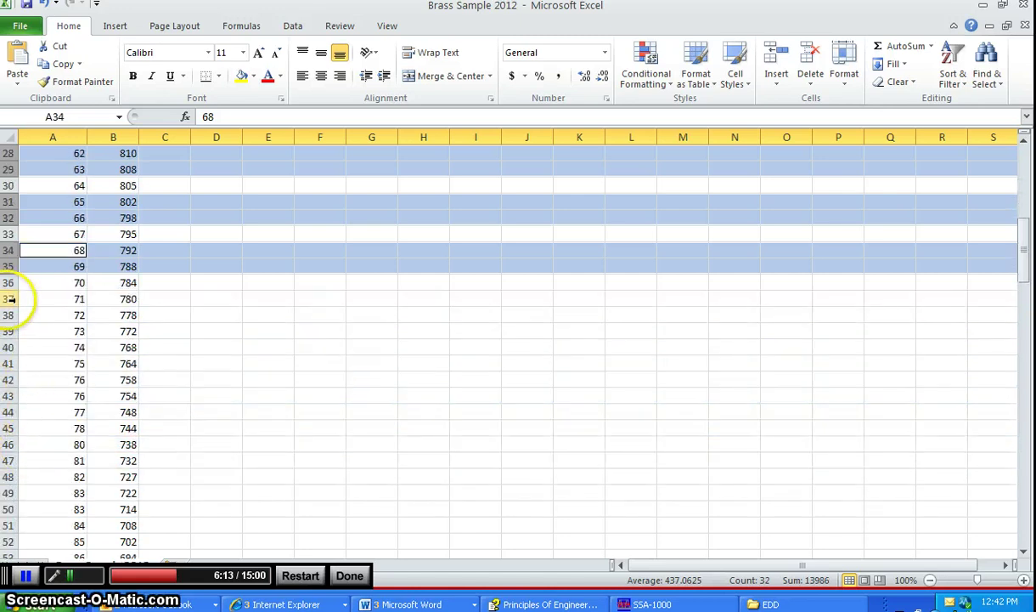
ctrl+drag(10, 299, 10, 507)
scroll(17, 505, down, 5)
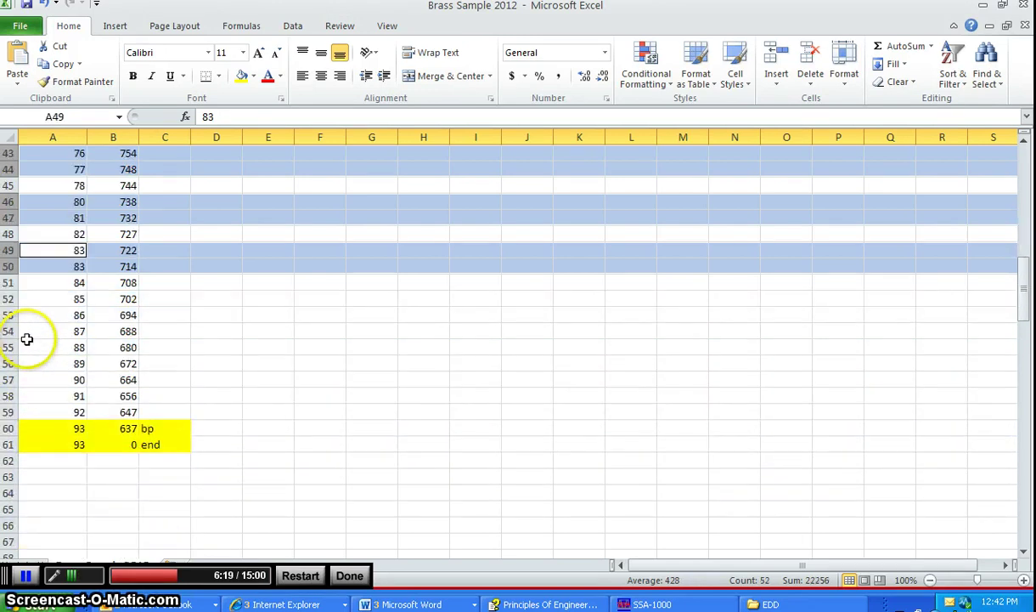
ctrl+drag(10, 298, 9, 412)
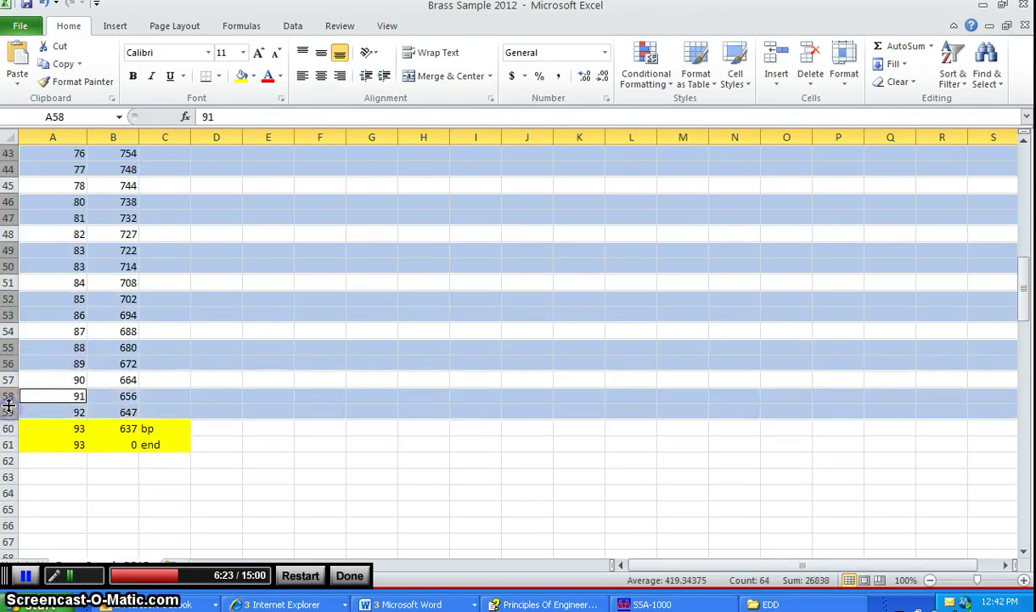
right_click(8, 395)
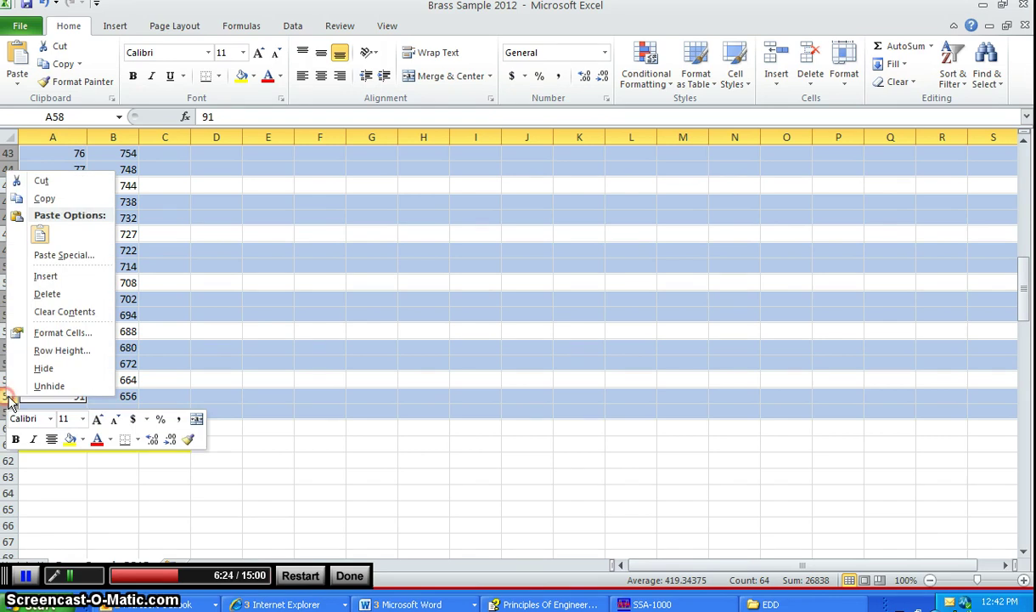
click(38, 288)
scroll(69, 289, up, 13)
click(225, 364)
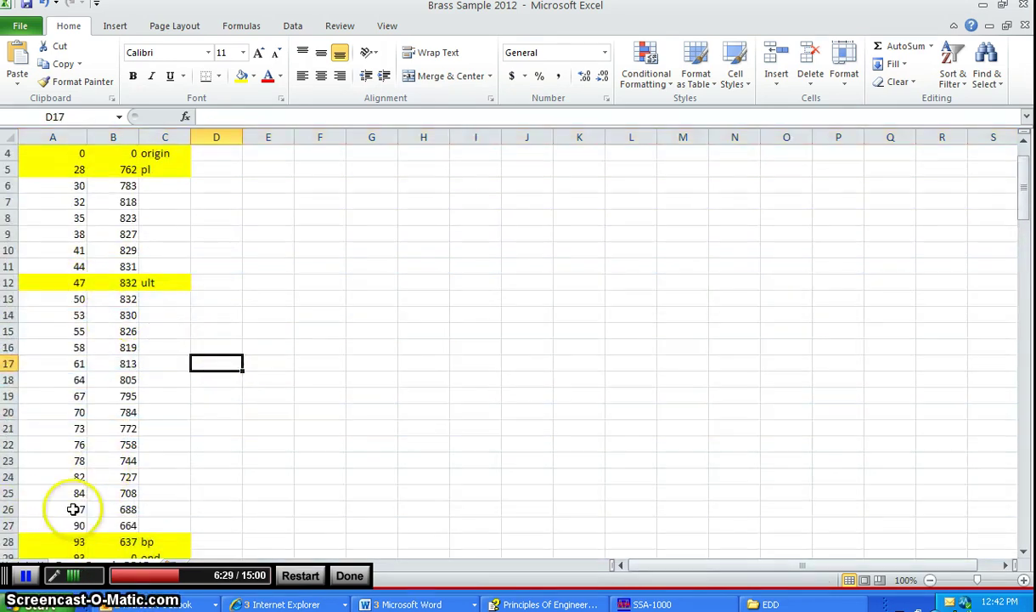
- Review the thinned displacement values from origin to end, compare their scale with the SSA-1000 curve's displacement axis, and return to Excel
scroll(78, 353, up, 1)
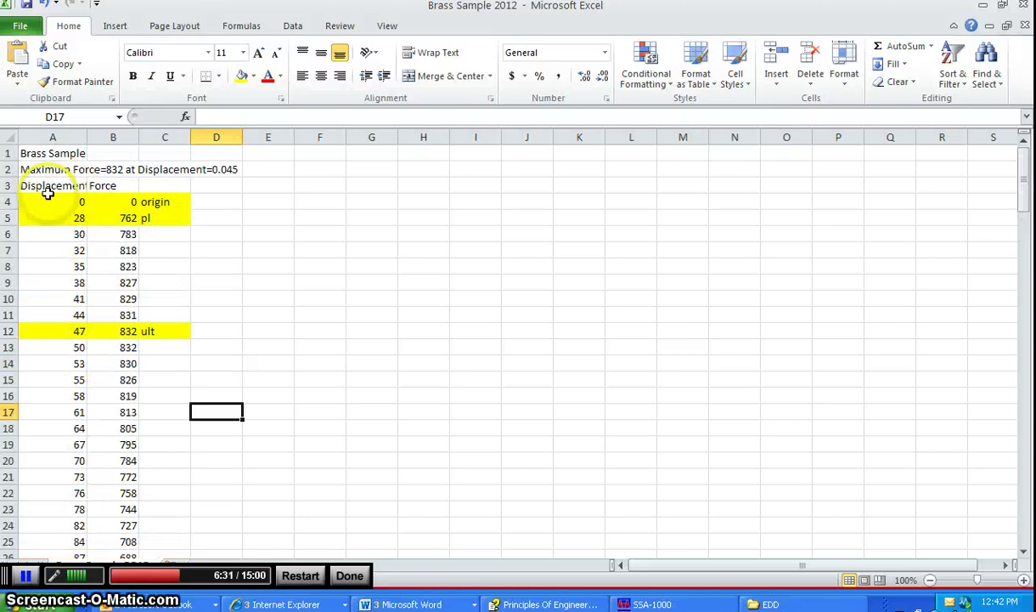
scroll(54, 204, down, 4)
scroll(43, 374, up, 4)
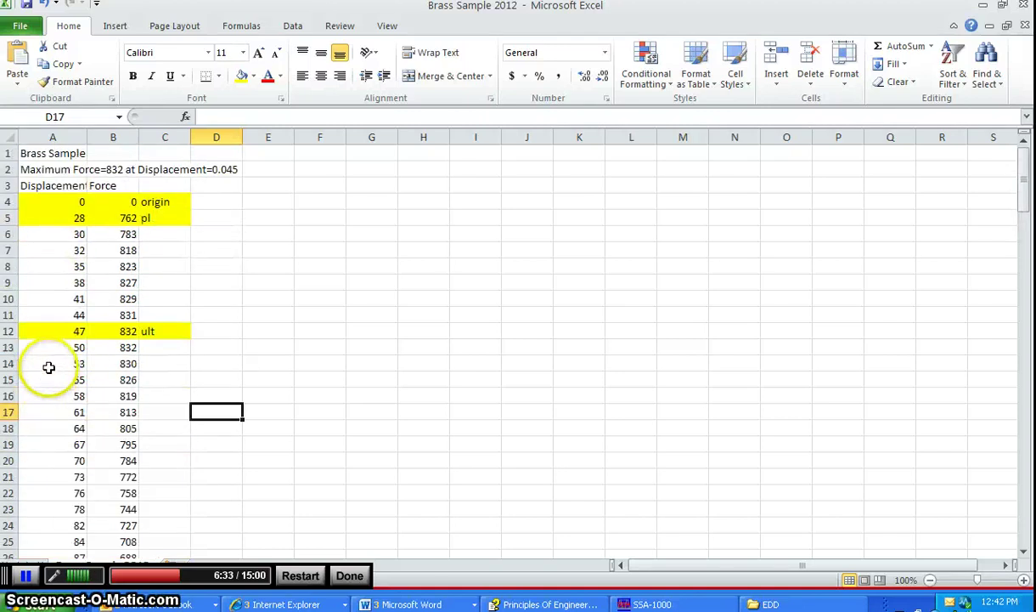
click(75, 202)
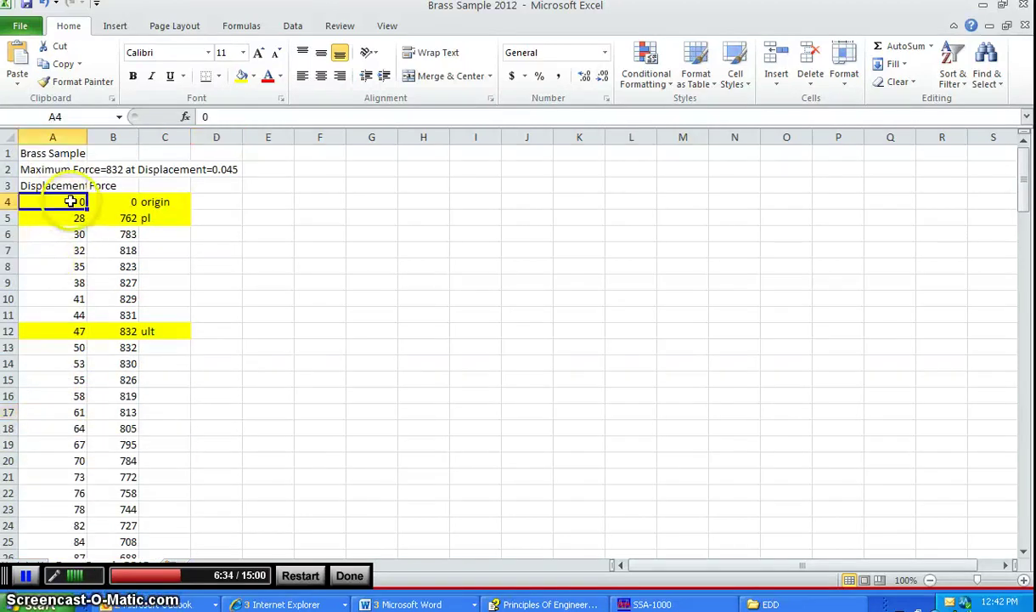
scroll(77, 251, down, 3)
scroll(77, 271, down, 1)
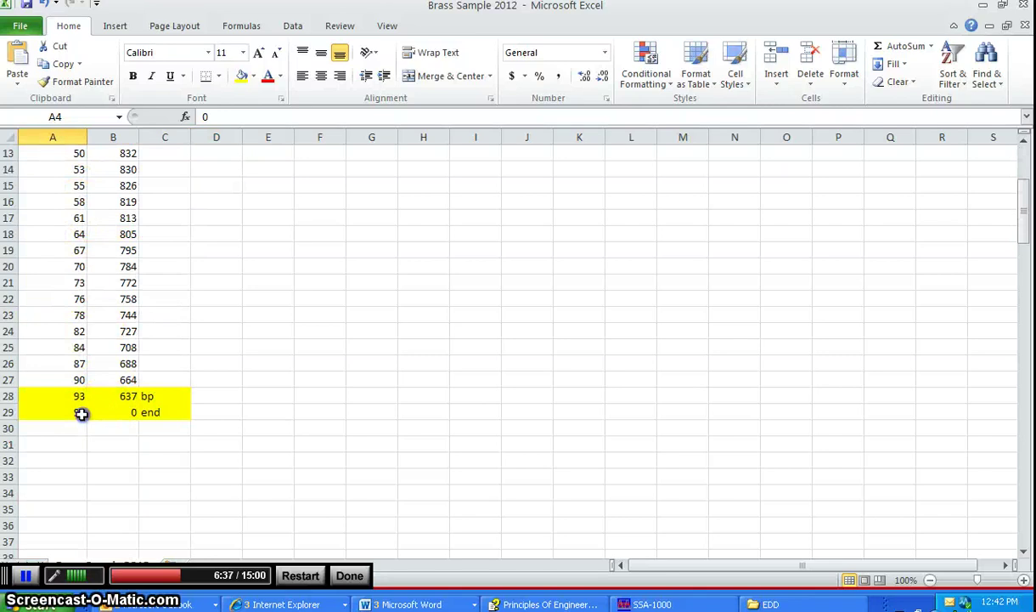
click(75, 412)
scroll(119, 410, up, 3)
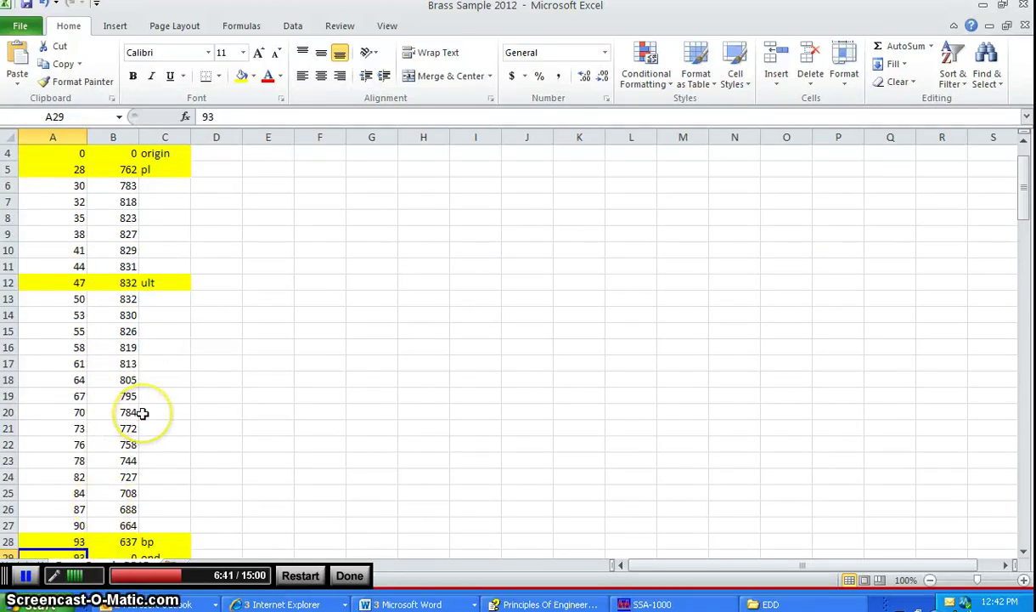
click(638, 599)
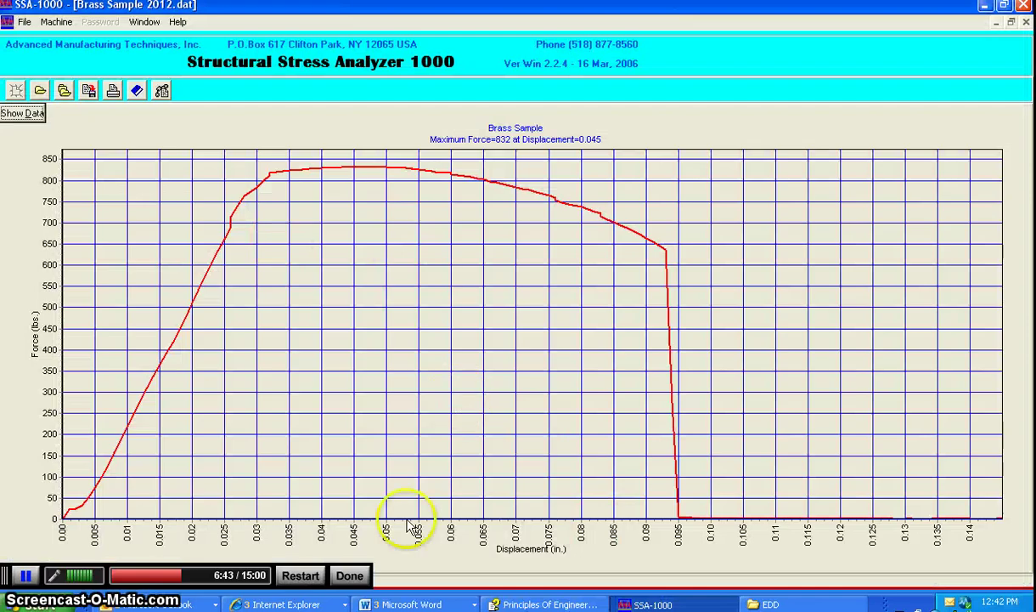
click(162, 604)
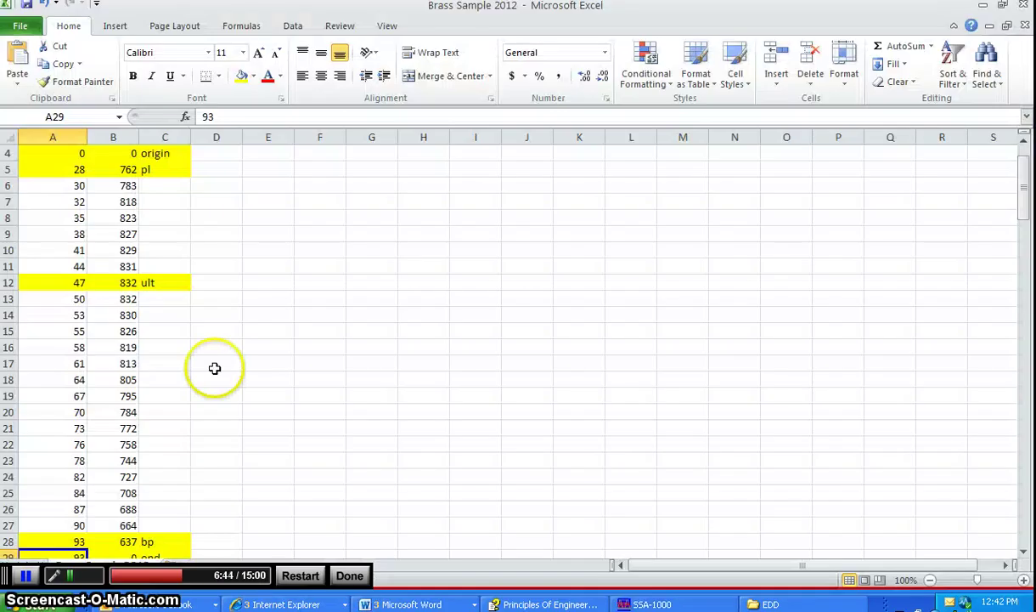
- Insert a blank column between Displacement and Force, and enter the formula =A4/1000 in B4
click(64, 235)
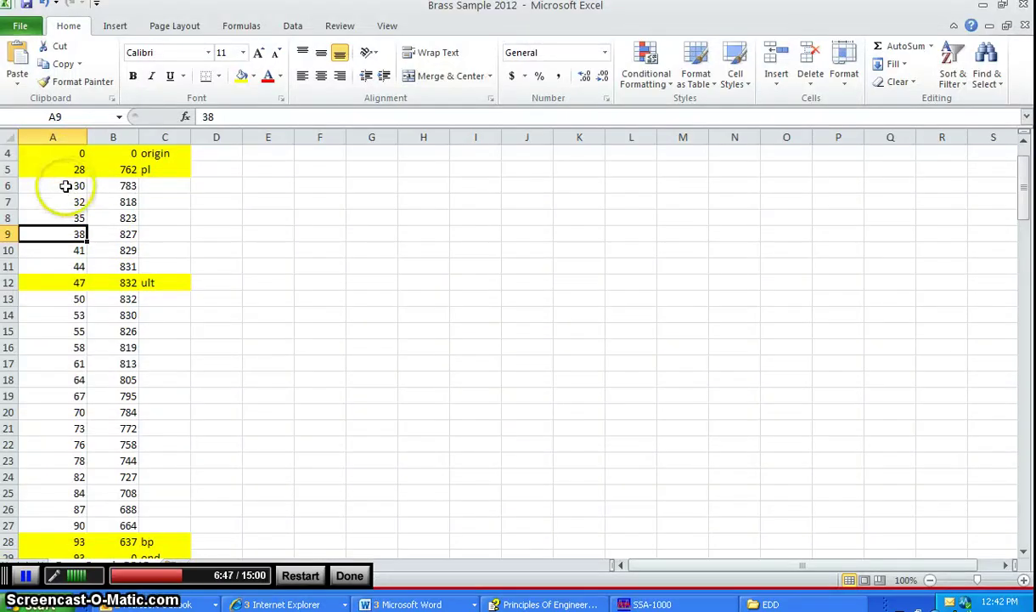
click(102, 138)
right_click(103, 140)
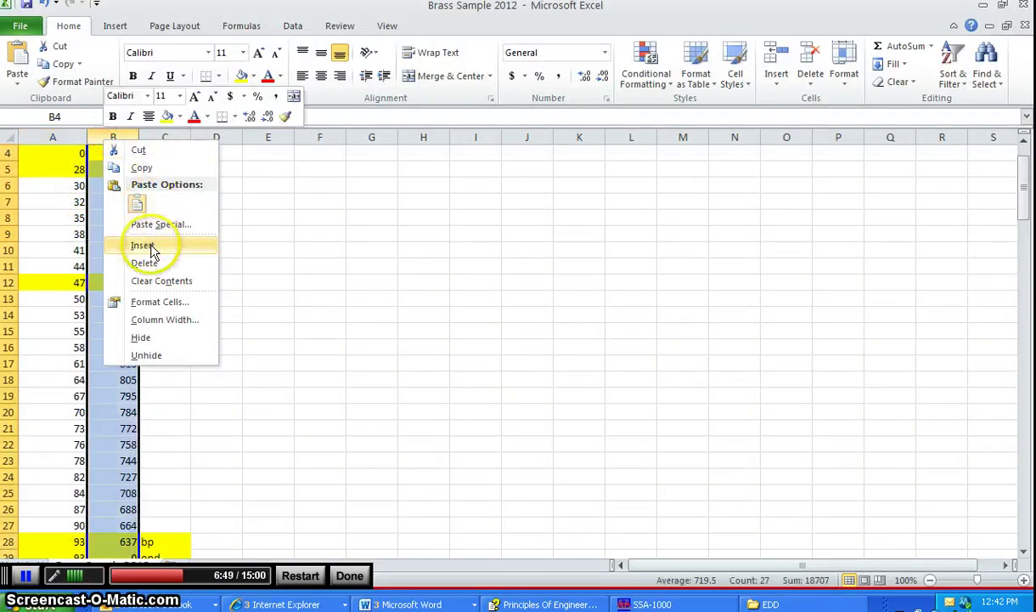
click(145, 245)
click(131, 158)
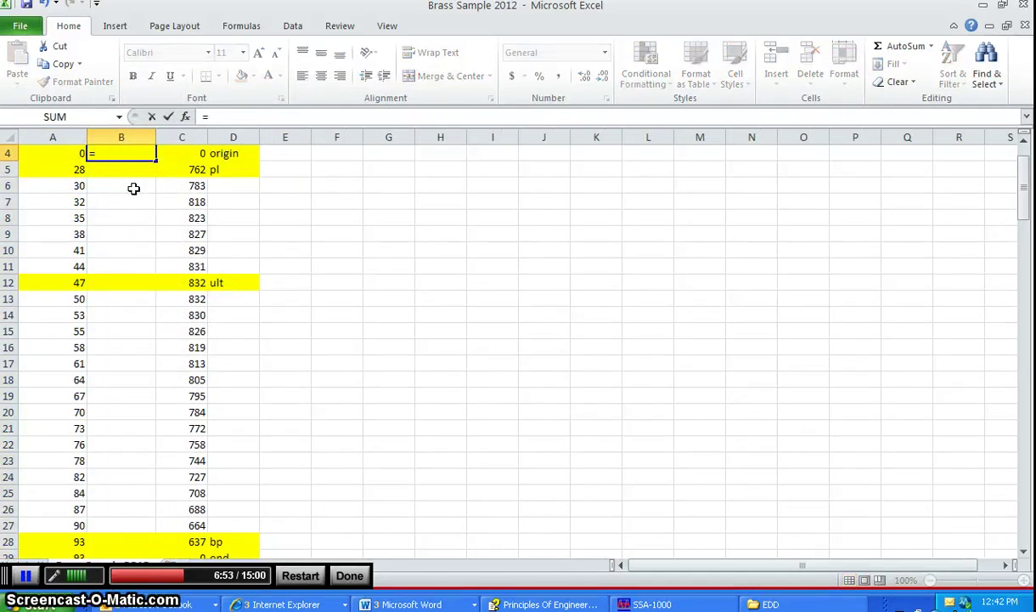
text(a4/1000)
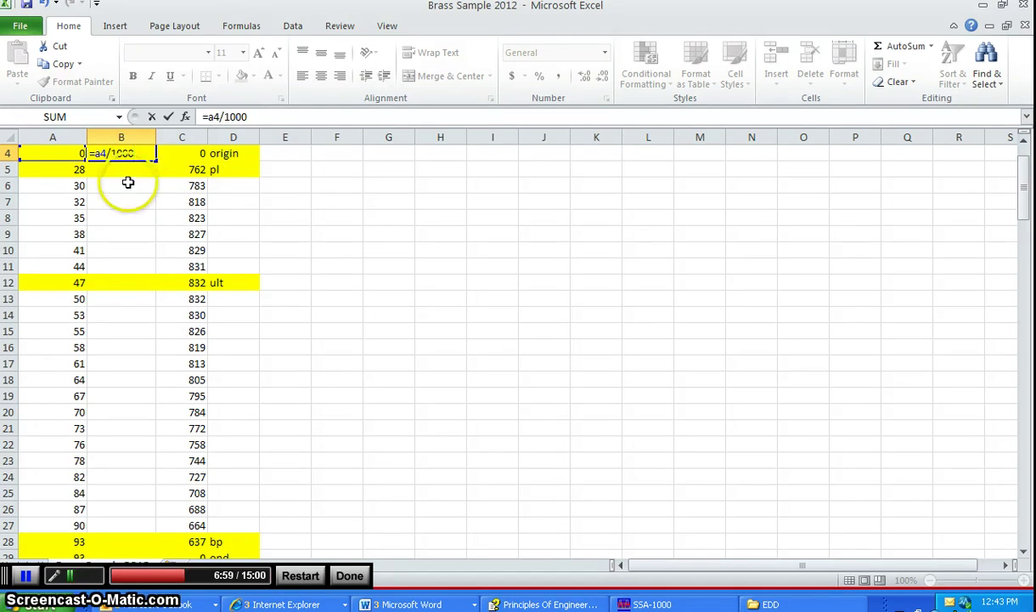
key(Return)
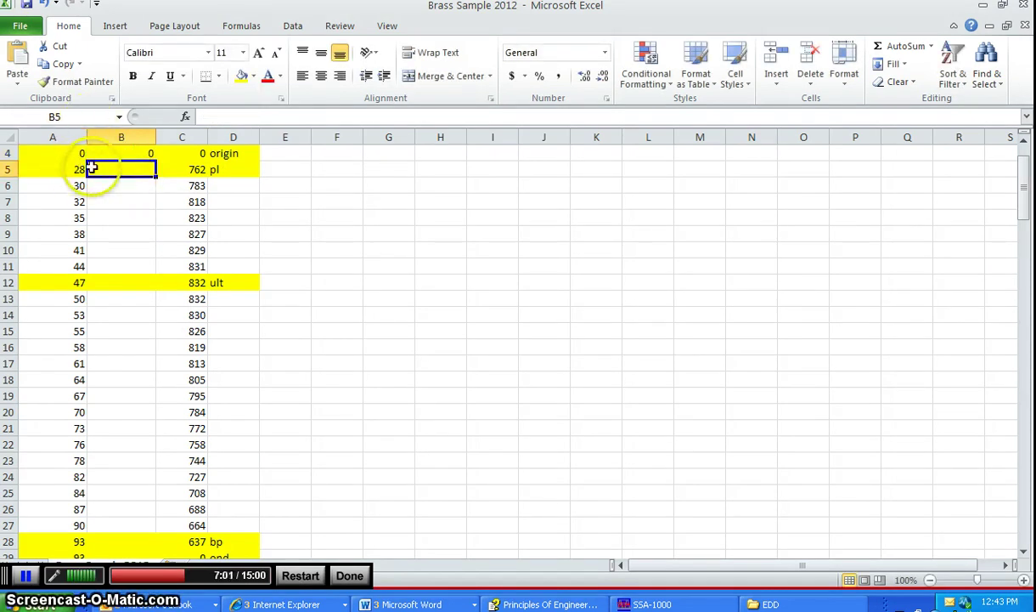
- Fill the B4 formula down through B29 and show the converted displacements with three decimal places
click(119, 153)
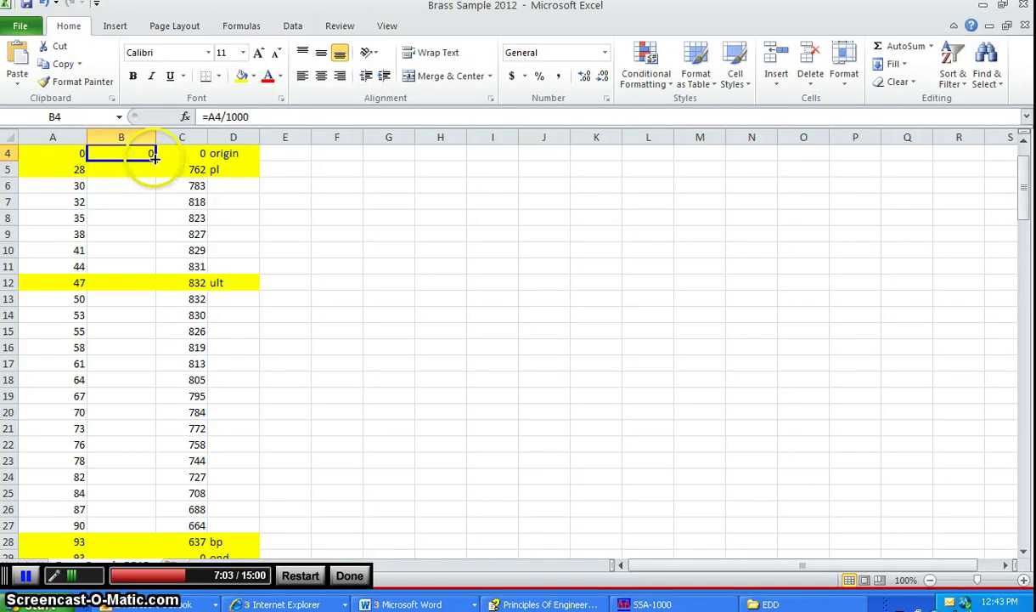
drag(159, 189, 127, 529)
scroll(149, 229, up, 2)
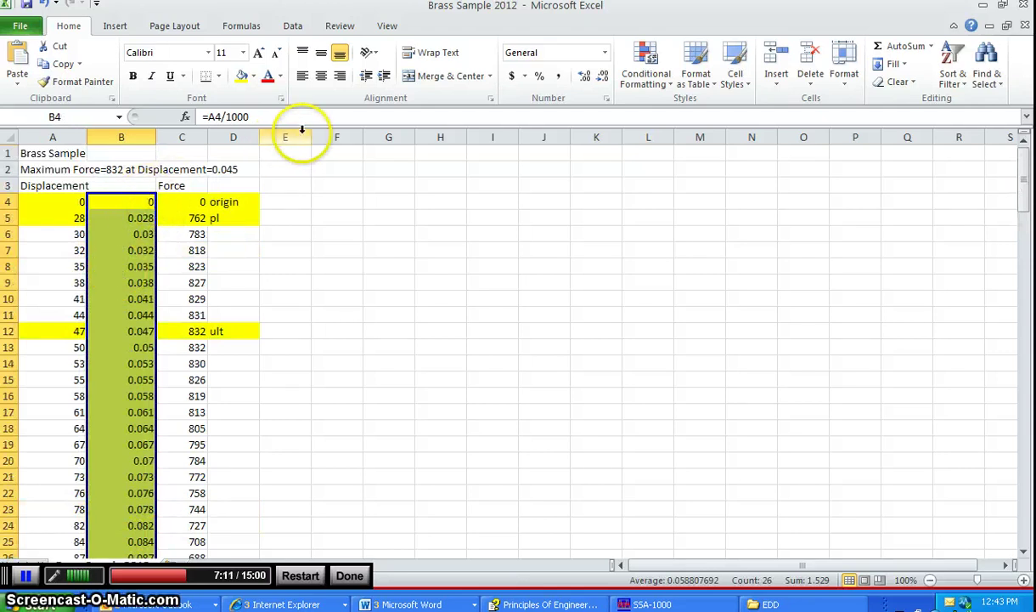
click(579, 76)
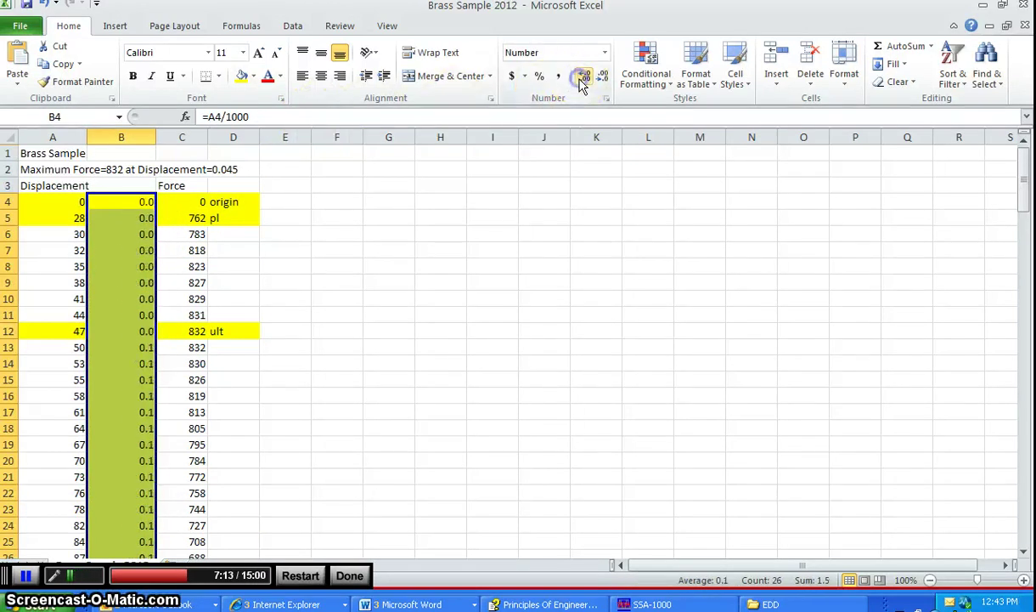
click(581, 79)
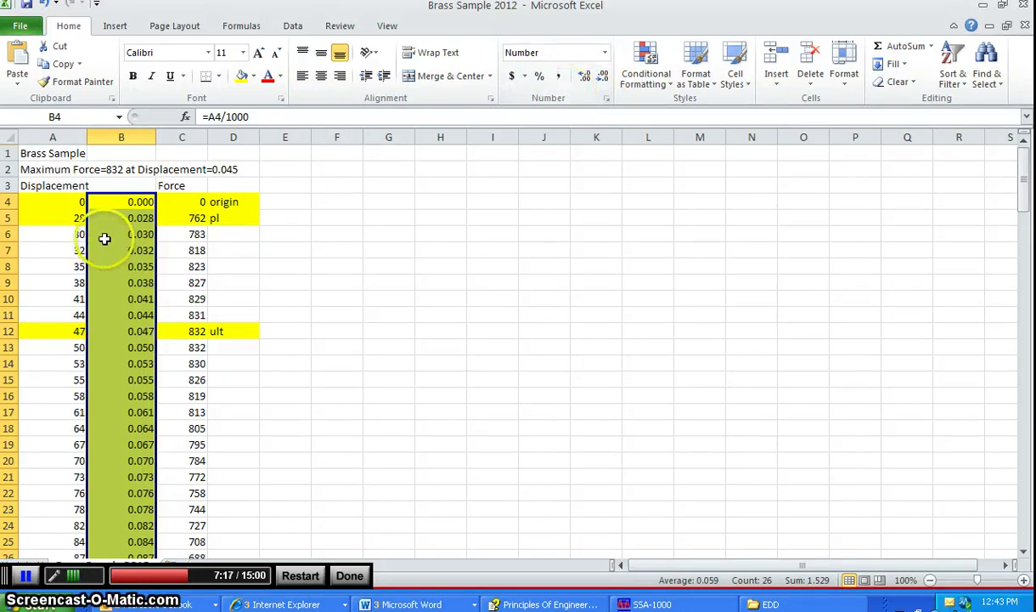
- Remove the yellow fill from cells B6:B27 in the converted displacement column
click(140, 237)
scroll(130, 258, down, 2)
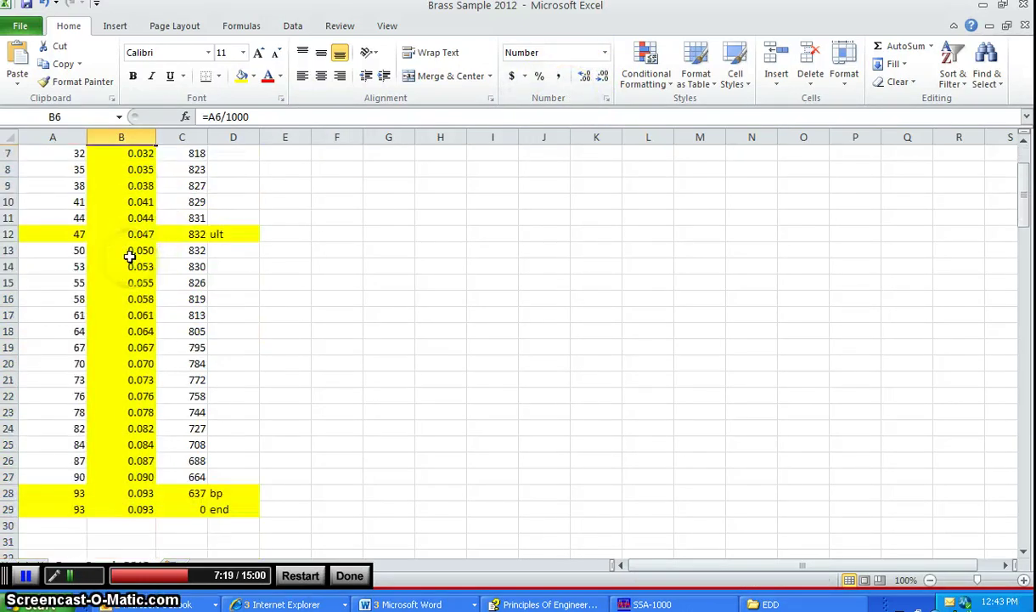
scroll(130, 259, up, 1)
drag(124, 186, 121, 520)
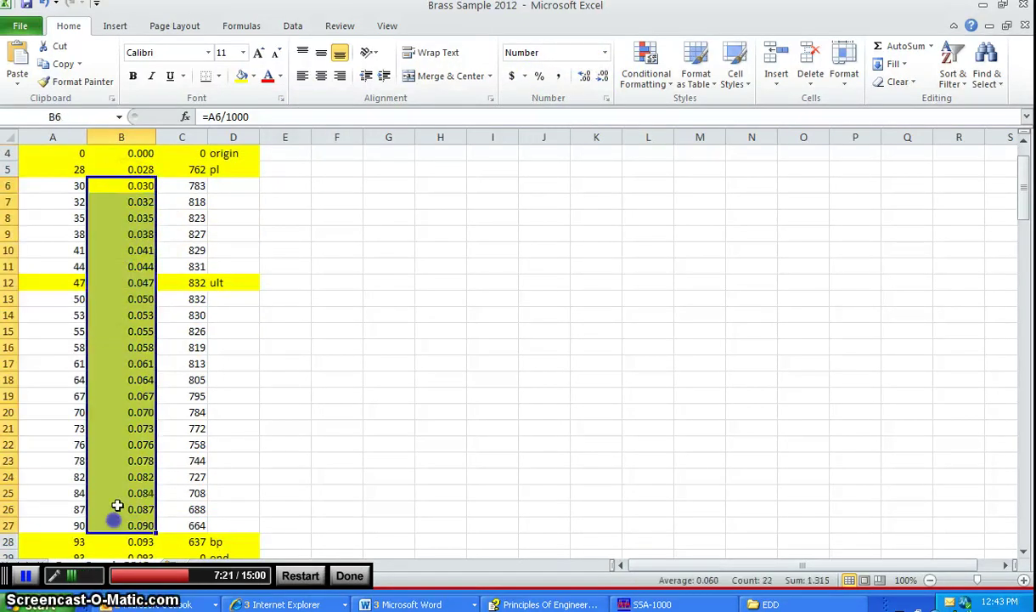
click(254, 77)
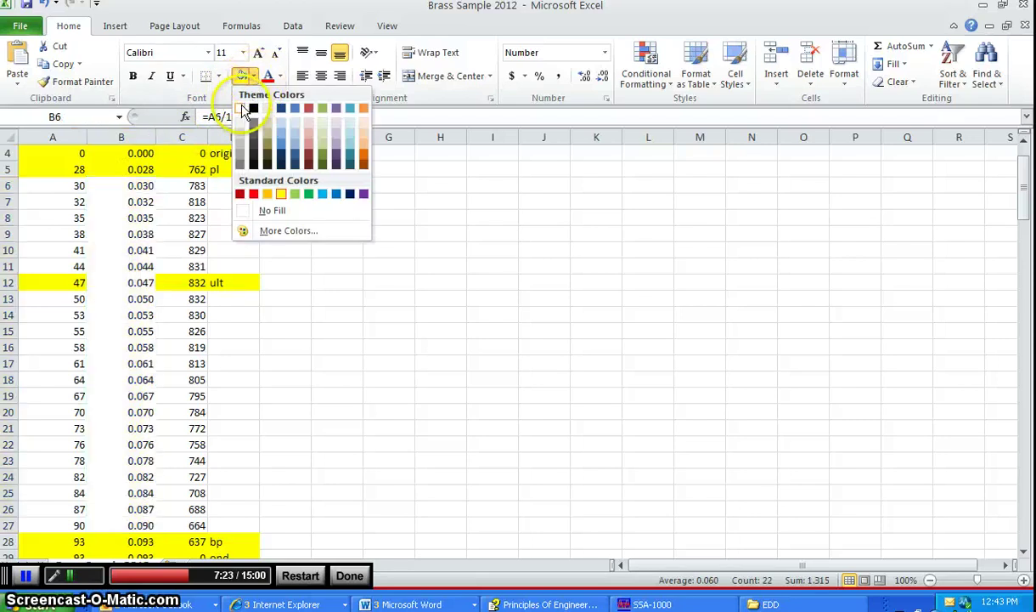
click(257, 213)
- Fill cell B12 in the ult row with yellow
click(128, 283)
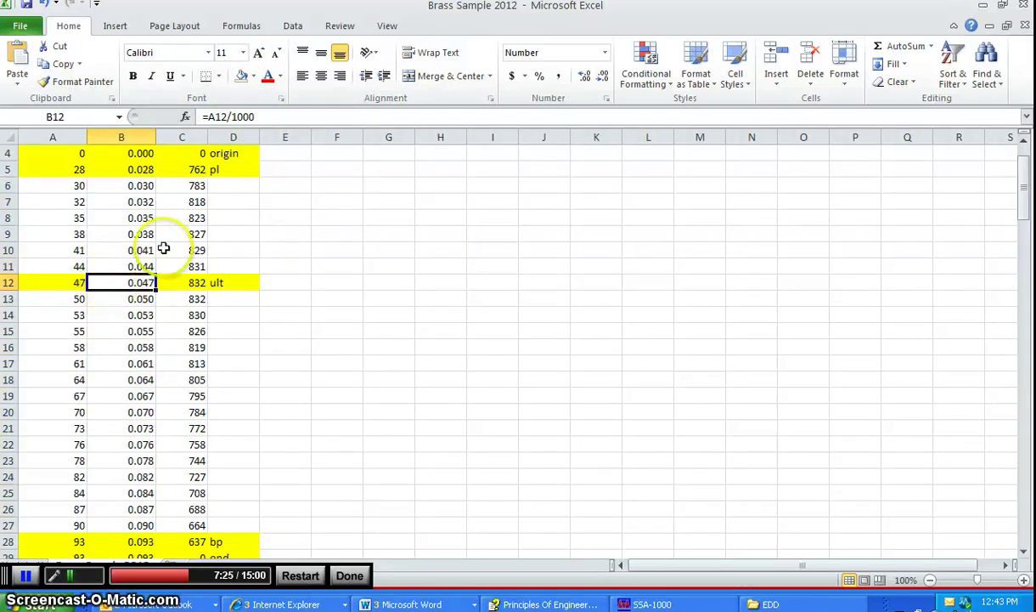
click(254, 76)
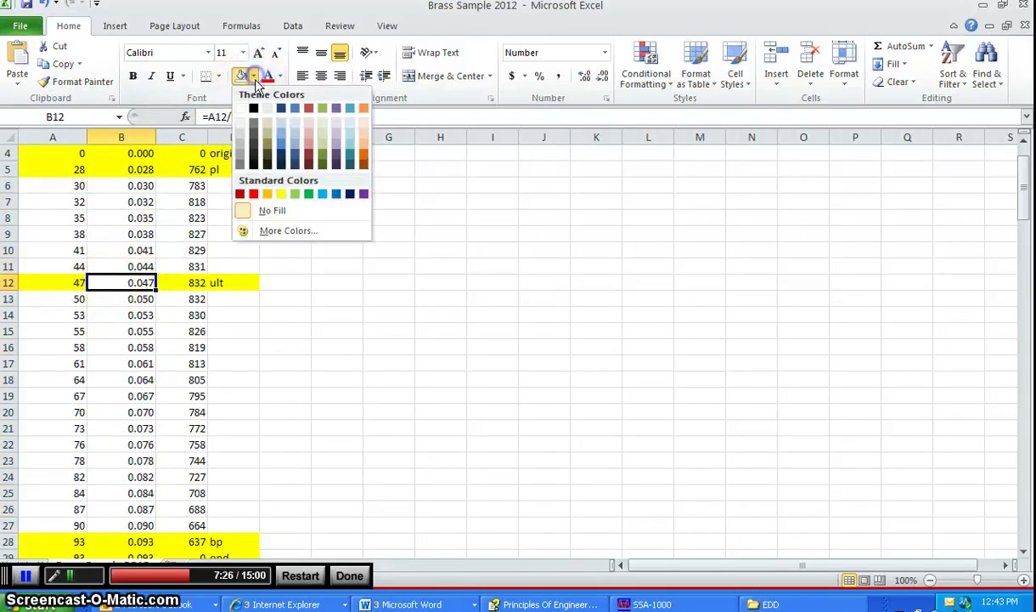
click(281, 194)
click(173, 315)
scroll(192, 345, up, 1)
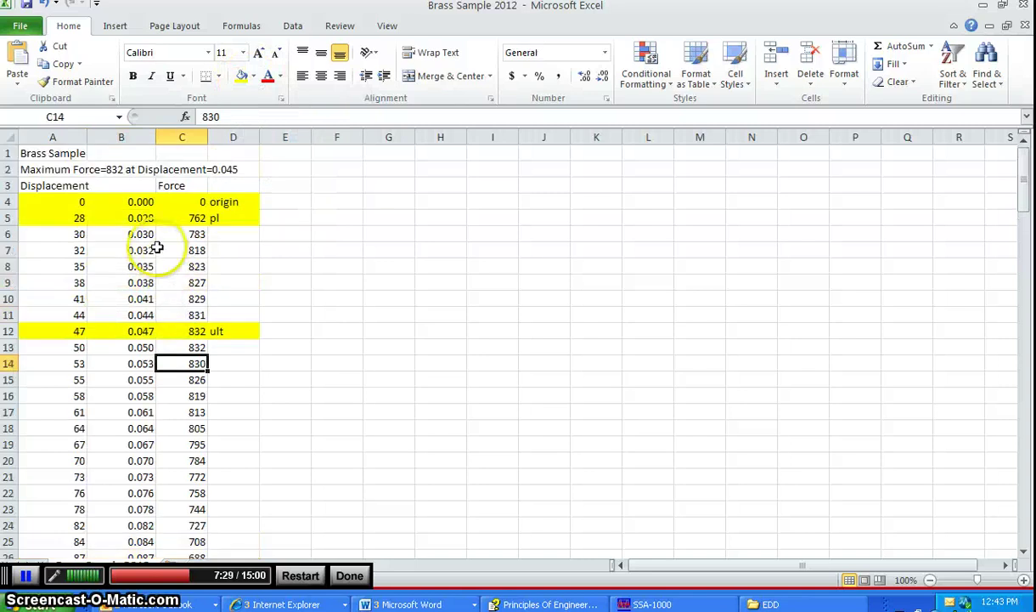
drag(139, 203, 133, 307)
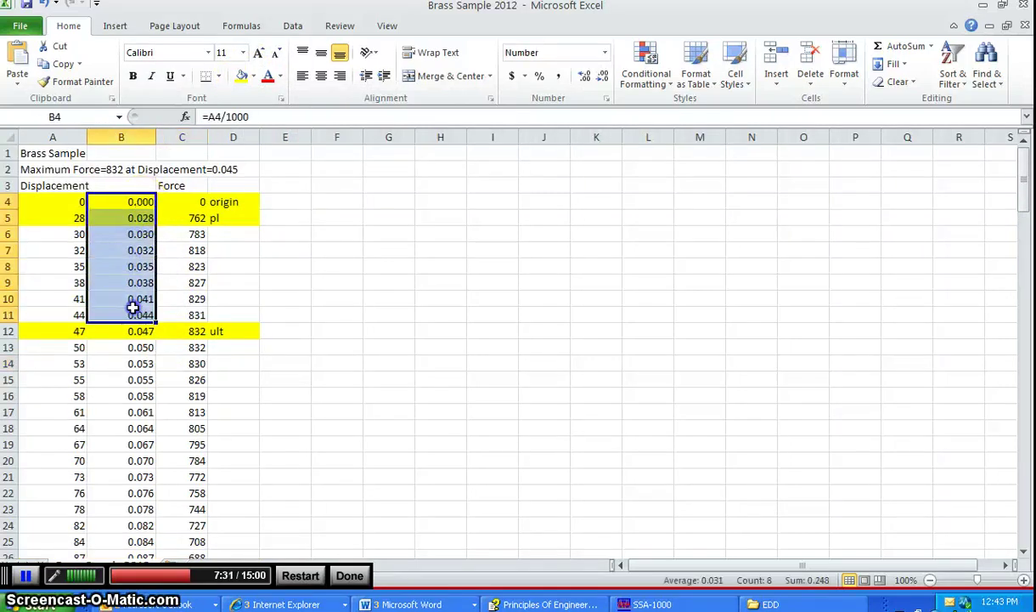
click(173, 382)
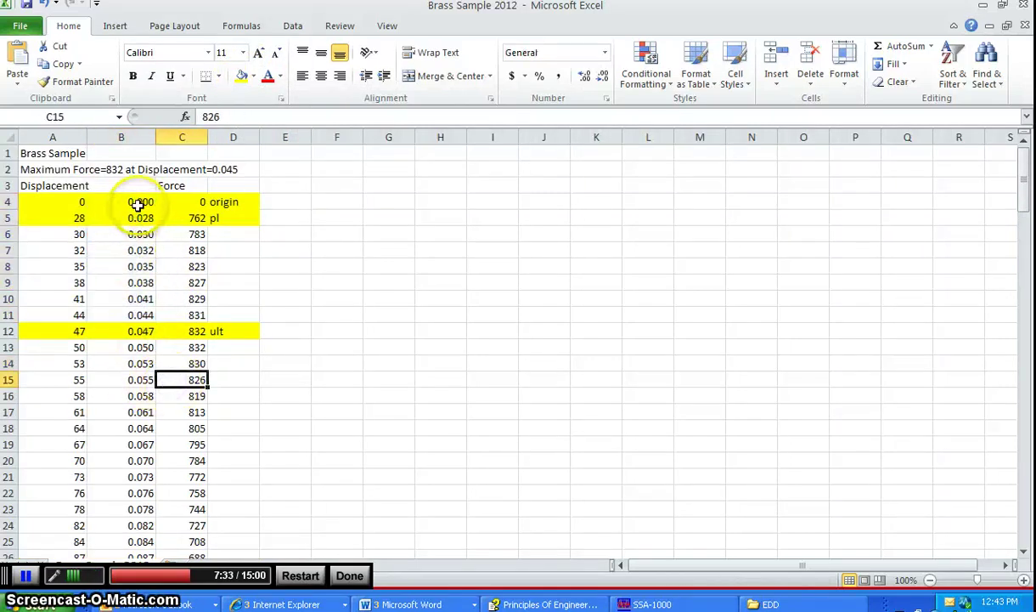
drag(138, 204, 141, 316)
click(176, 270)
scroll(185, 277, down, 2)
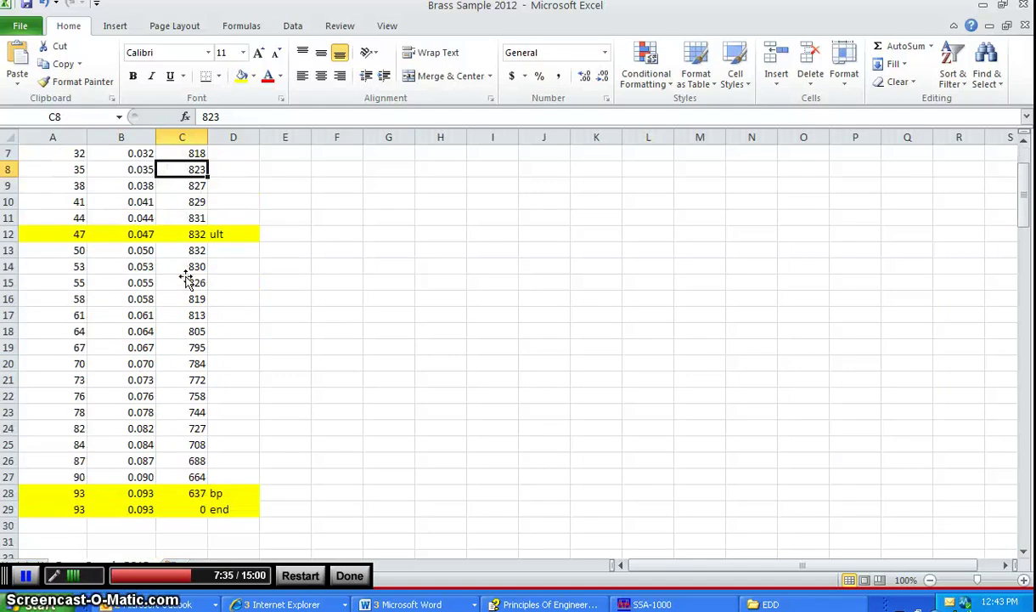
scroll(183, 274, up, 2)
- Insert a scatter chart with smooth lines and no markers from the displacement and force data in B4:C29
drag(143, 204, 161, 505)
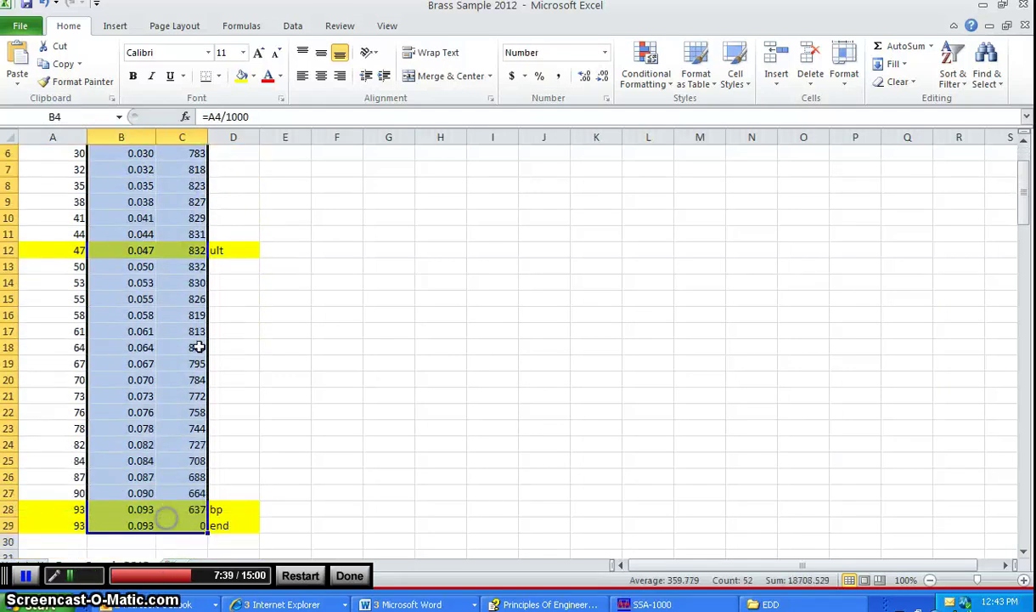
click(115, 27)
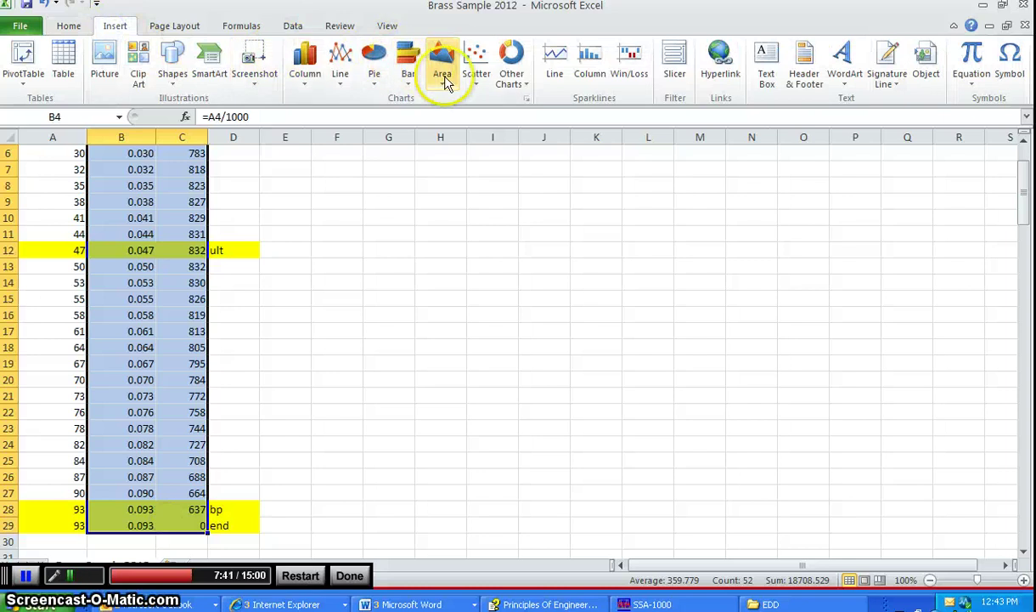
click(476, 73)
click(531, 149)
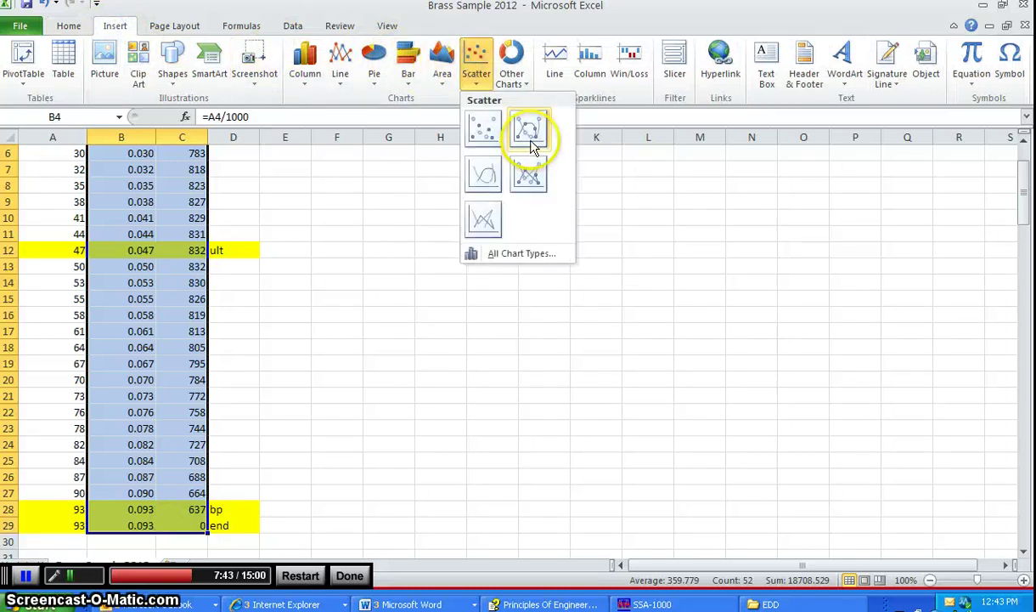
click(487, 172)
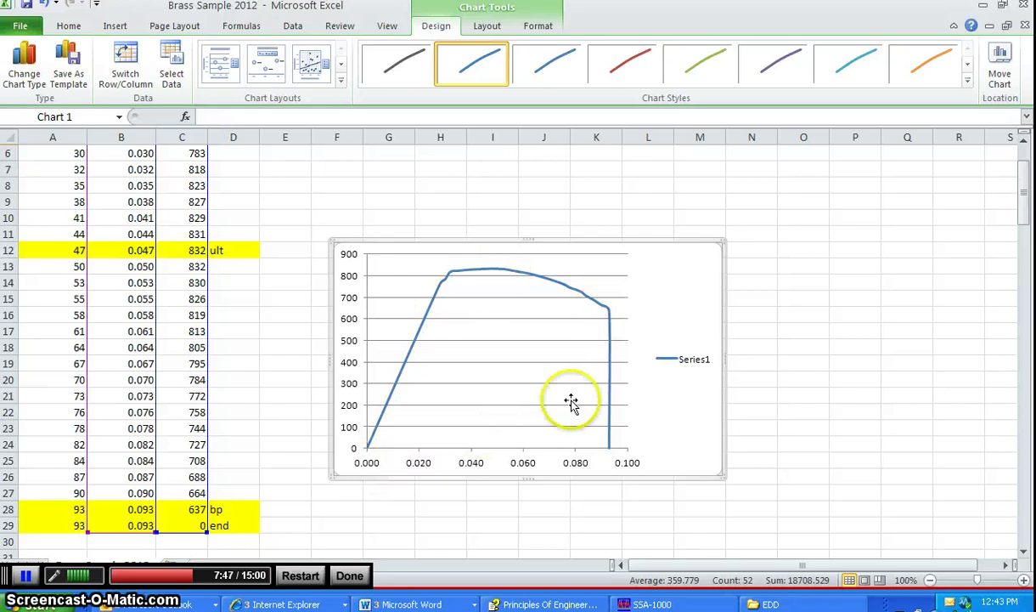
- Compare the new chart with the original force-displacement curve in SSA-1000, and return to the Excel data
click(648, 604)
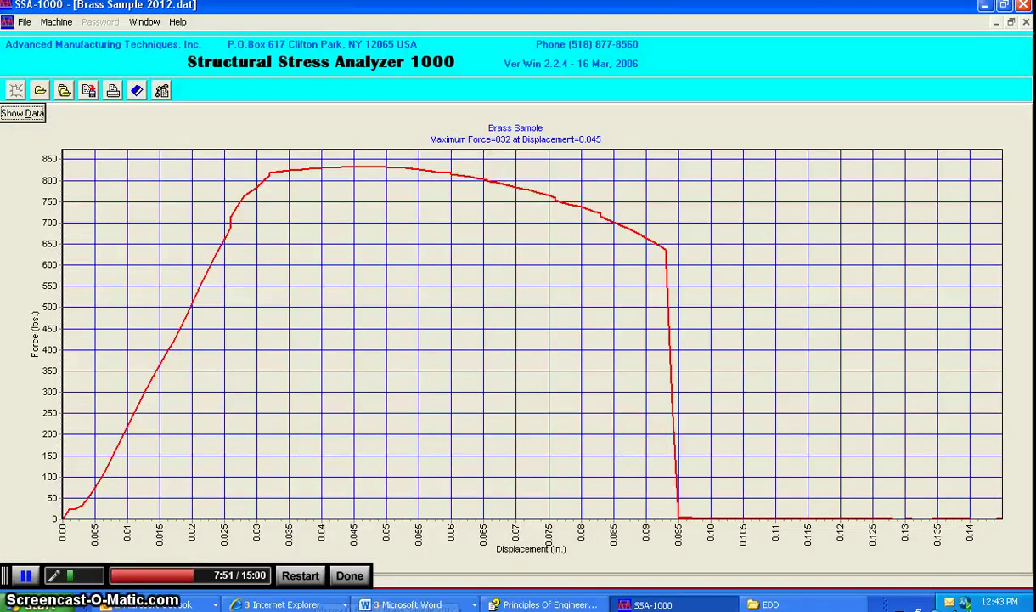
key(alt+Tab)
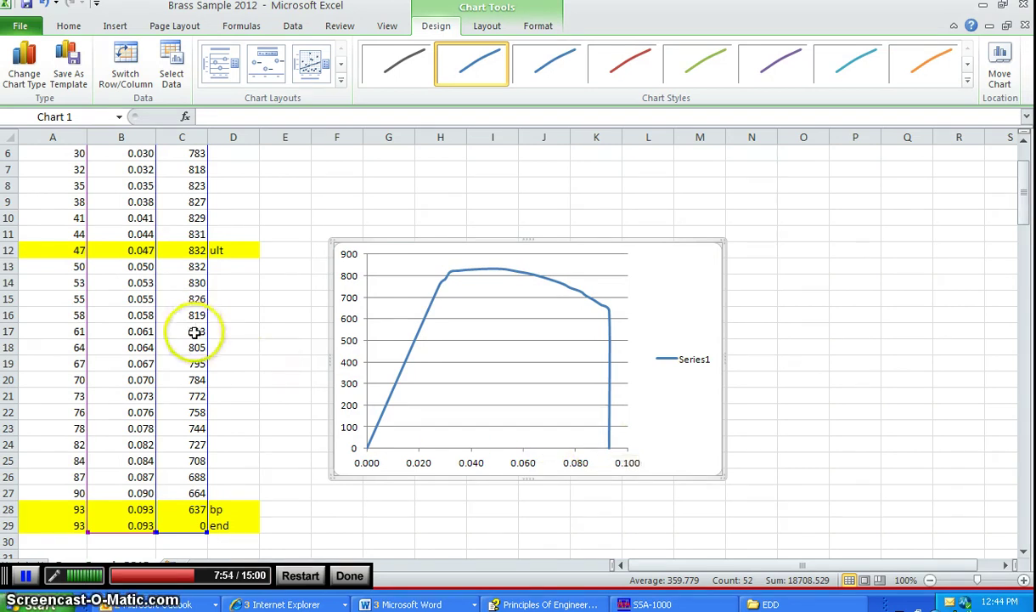
scroll(194, 332, up, 1)
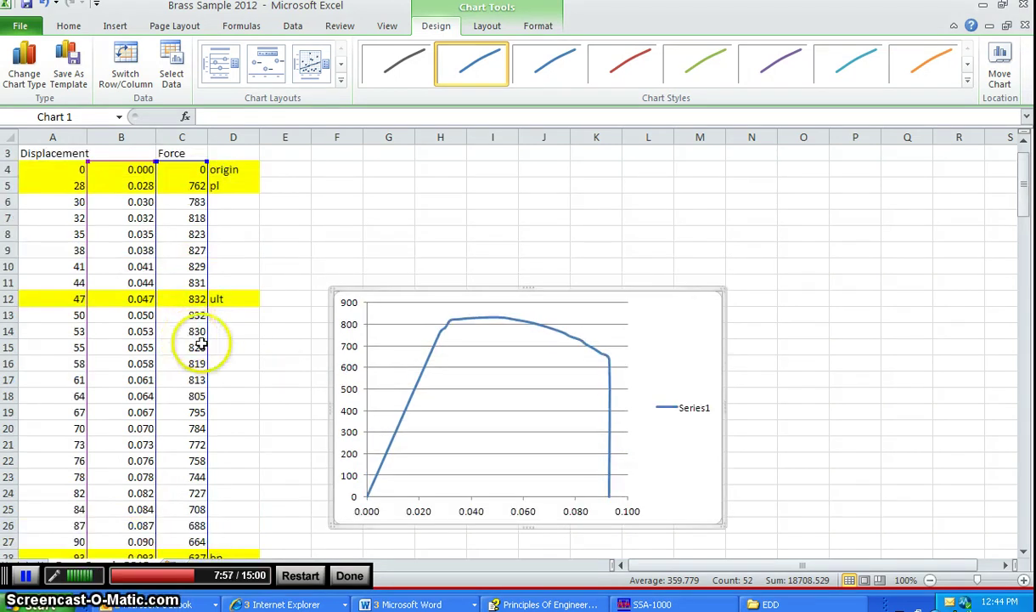
- Move the chart up beside the data so it sits next to rows 5 to 19, and deselect it
click(379, 345)
click(409, 276)
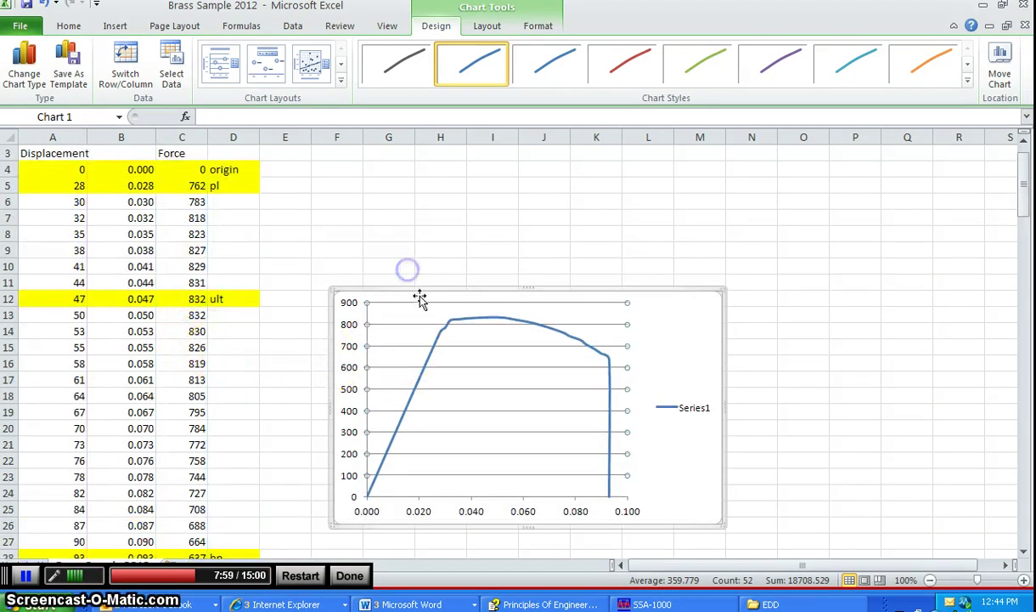
drag(413, 286, 387, 173)
click(464, 412)
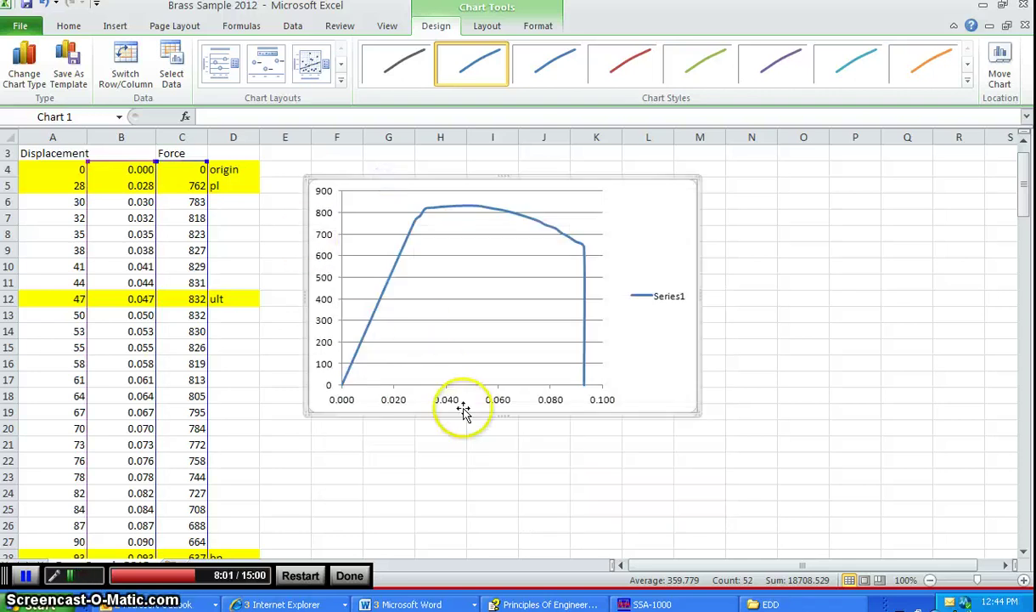
click(467, 435)
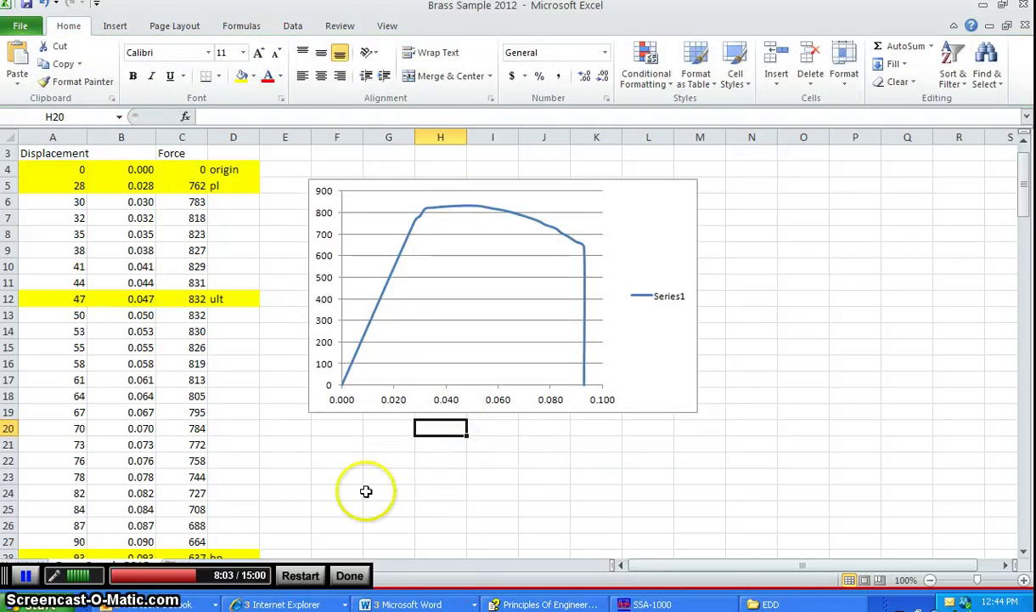
- Switch to MDSolids and open the Stress-strain curves routine from Material Properties in the Problem Library
click(32, 581)
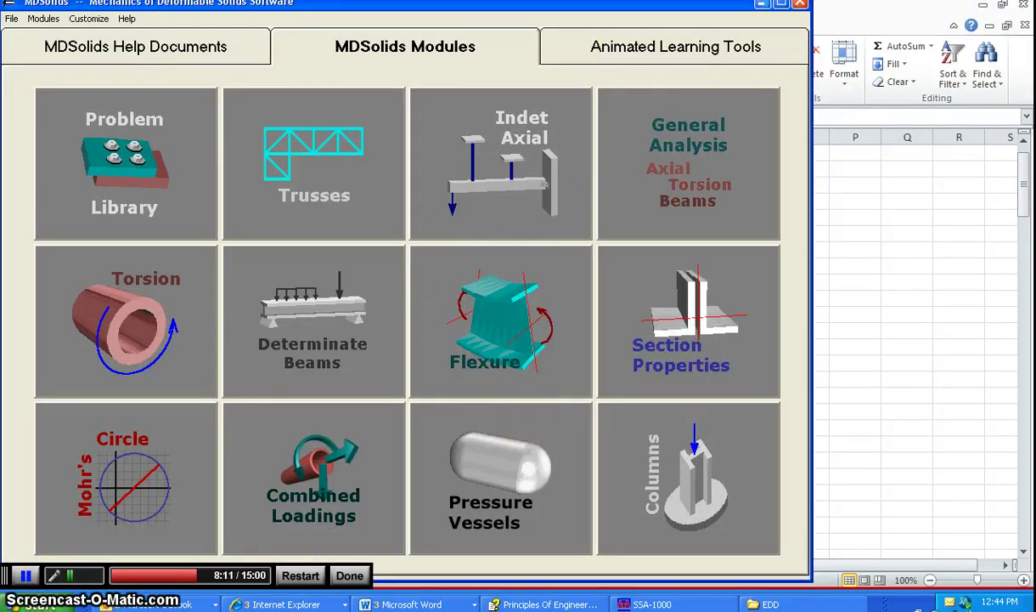
click(136, 163)
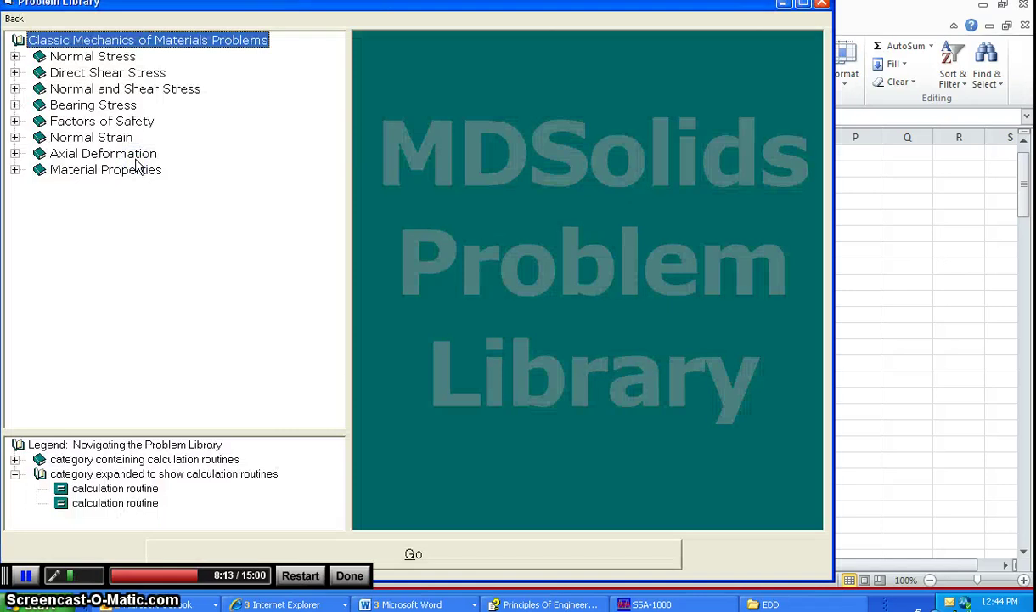
click(78, 174)
double_click(77, 174)
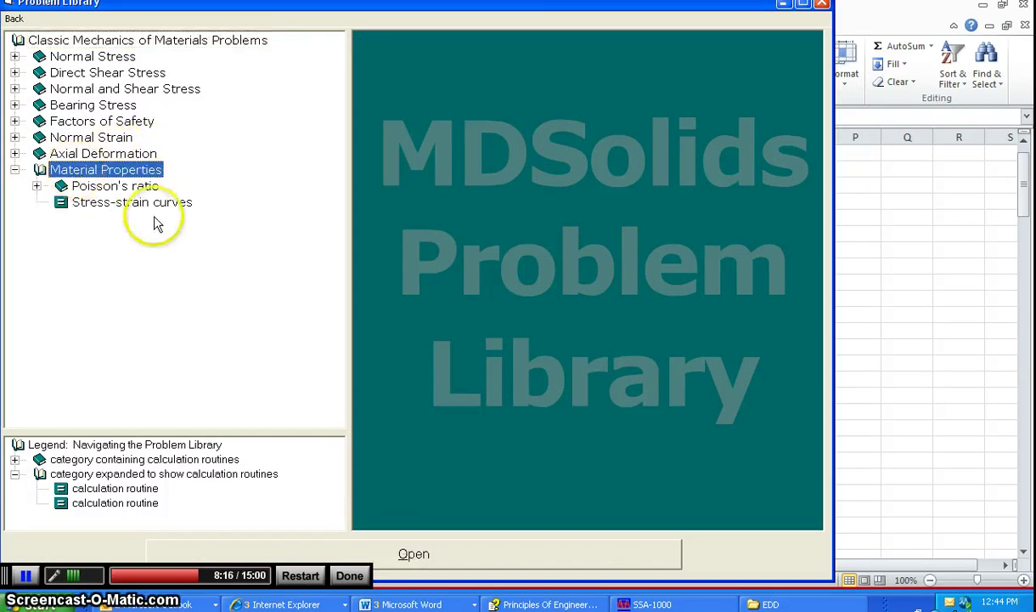
click(109, 212)
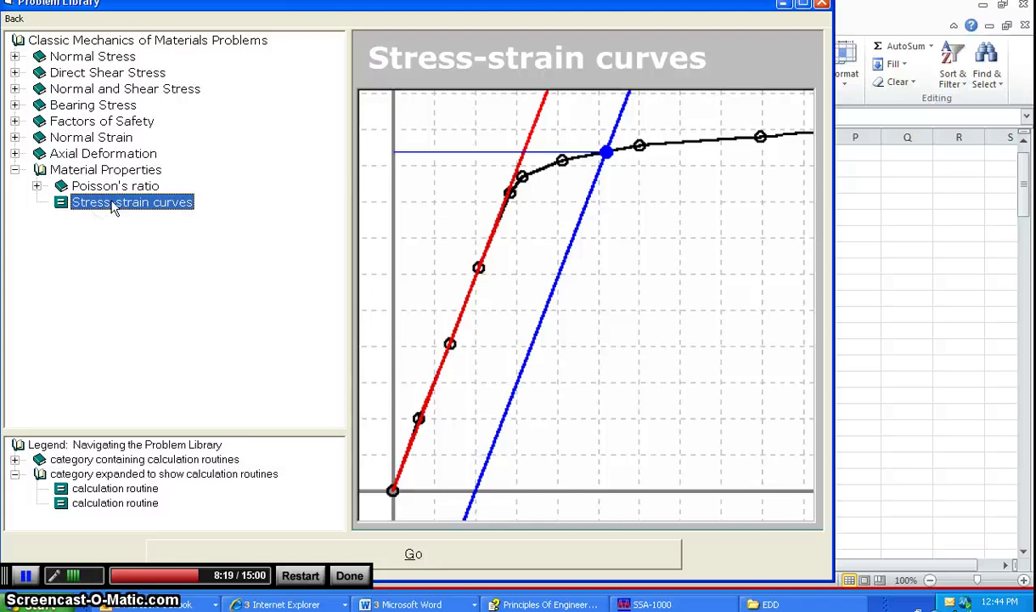
double_click(131, 202)
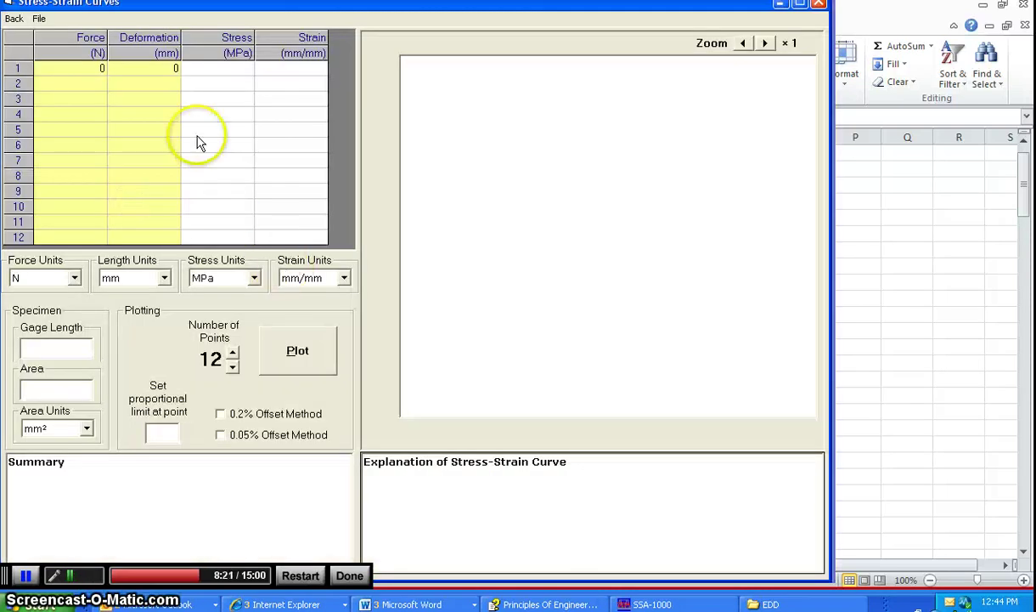
- Move the MDSolids windows aside, reopen the Stress-strain curves routine, and position it beside the Excel displacement and force data
drag(166, 15, 491, 95)
drag(576, 83, 317, 48)
click(874, 56)
drag(633, 15, 733, 51)
drag(936, 173, 472, 157)
drag(392, 40, 926, 23)
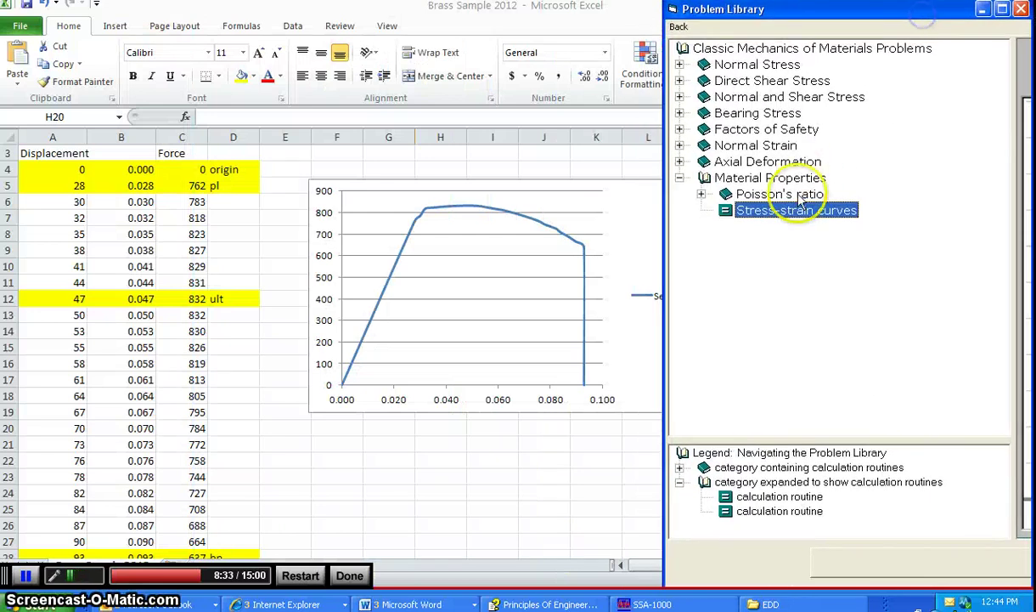
double_click(797, 209)
drag(617, 32, 845, 26)
click(374, 104)
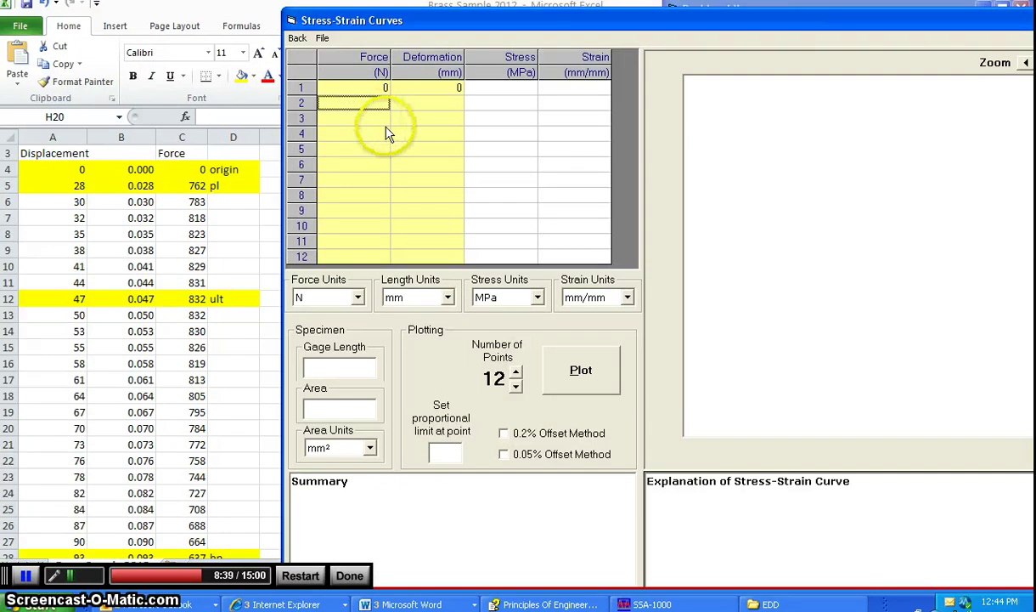
- Set the units to lb for force, in for length, psi for stress, in/in for strain, and in² for area
click(358, 296)
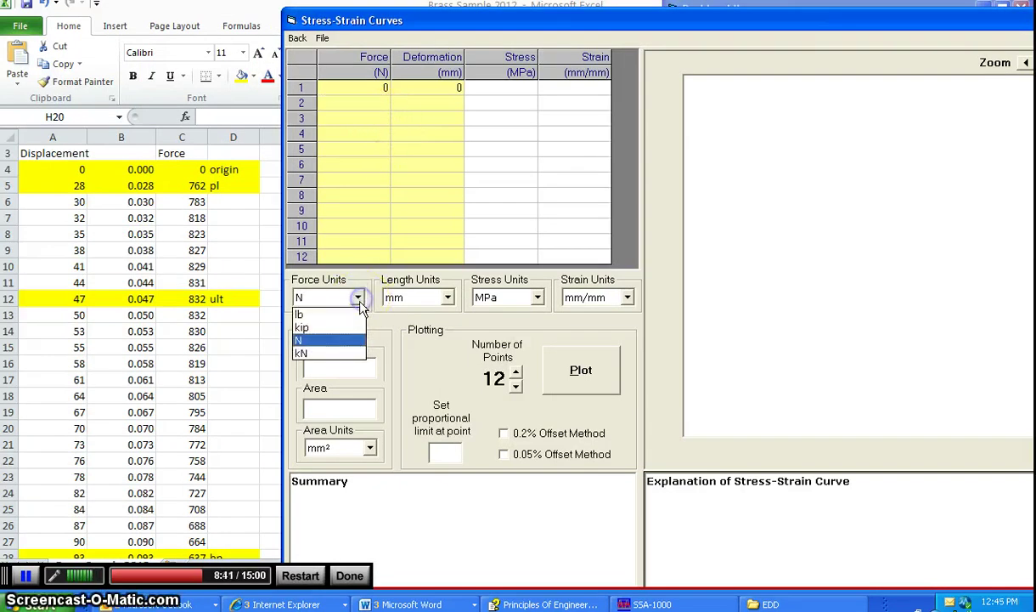
click(353, 315)
click(418, 297)
click(419, 316)
click(501, 295)
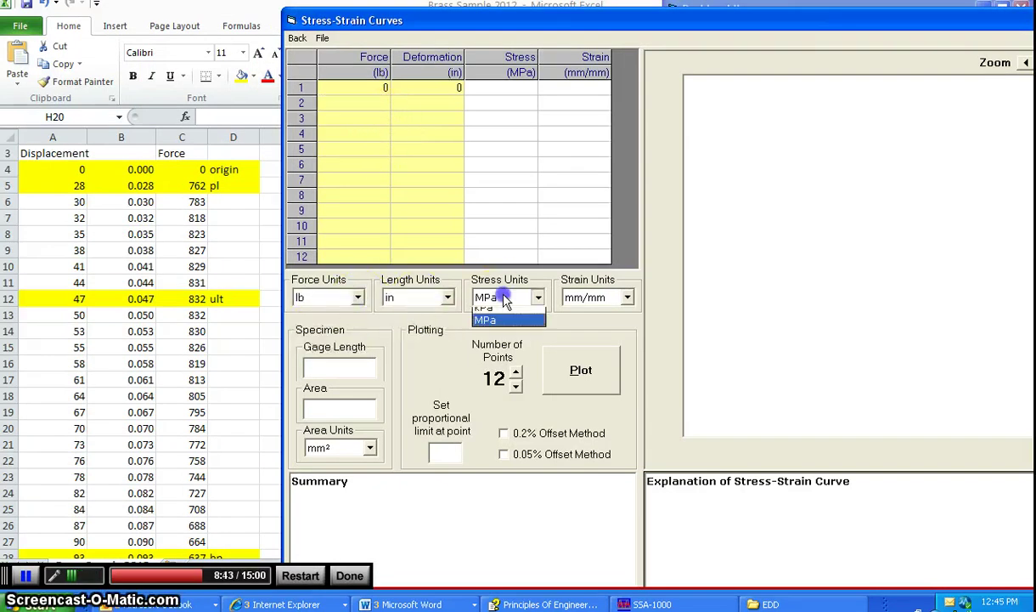
click(503, 312)
click(627, 296)
click(586, 318)
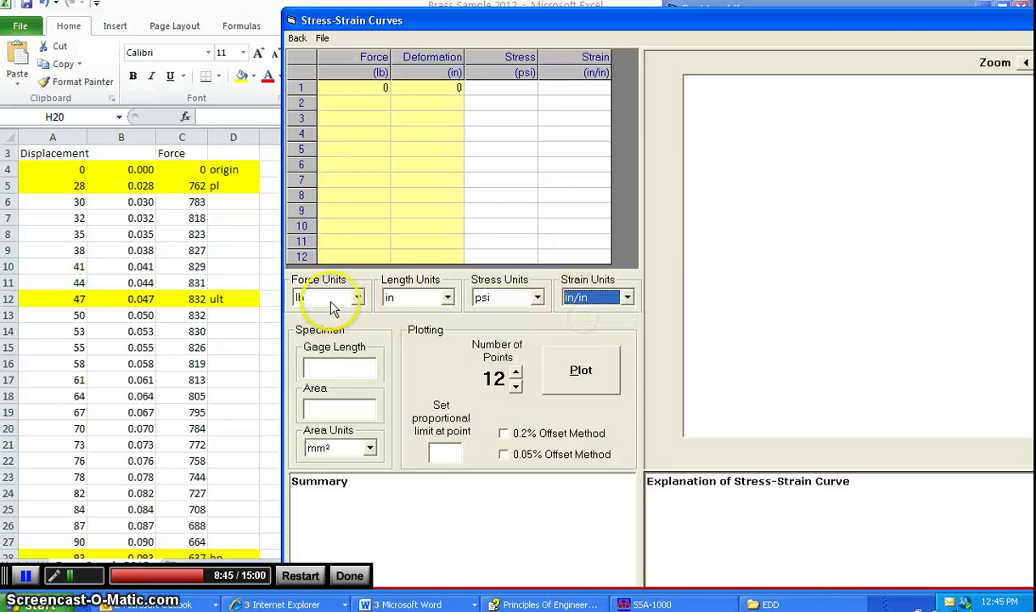
click(371, 449)
click(361, 463)
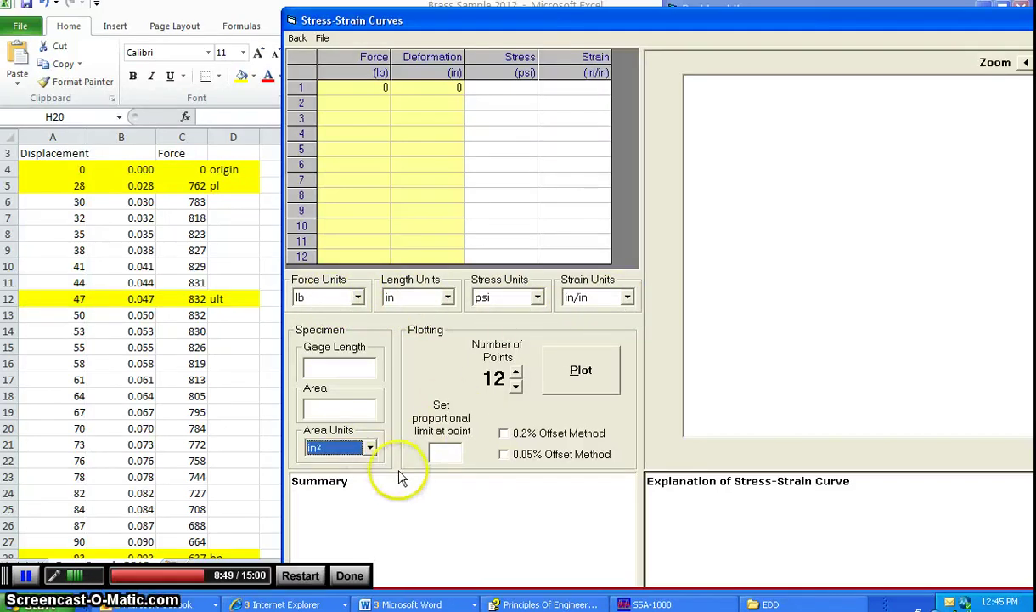
- Shrink the Excel window to its data columns beside the Stress-Strain Curves window, and select the row 2 force cell
click(342, 103)
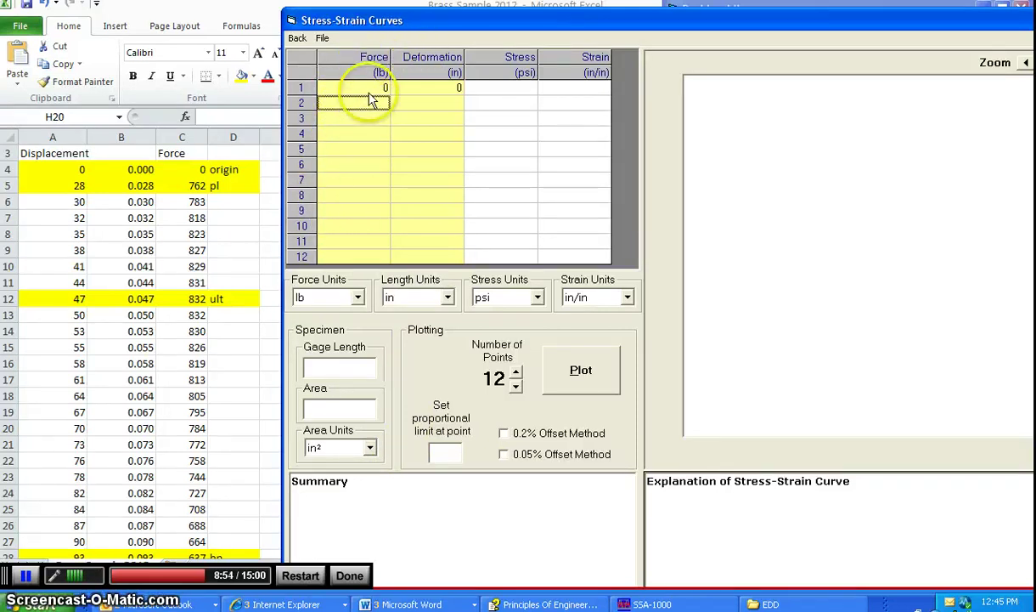
click(120, 151)
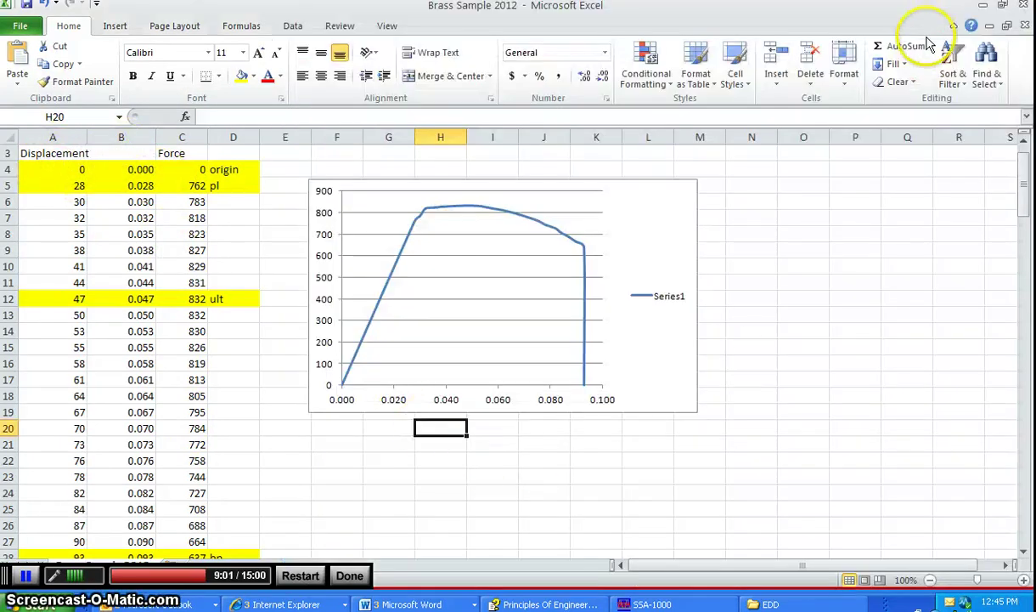
click(1004, 6)
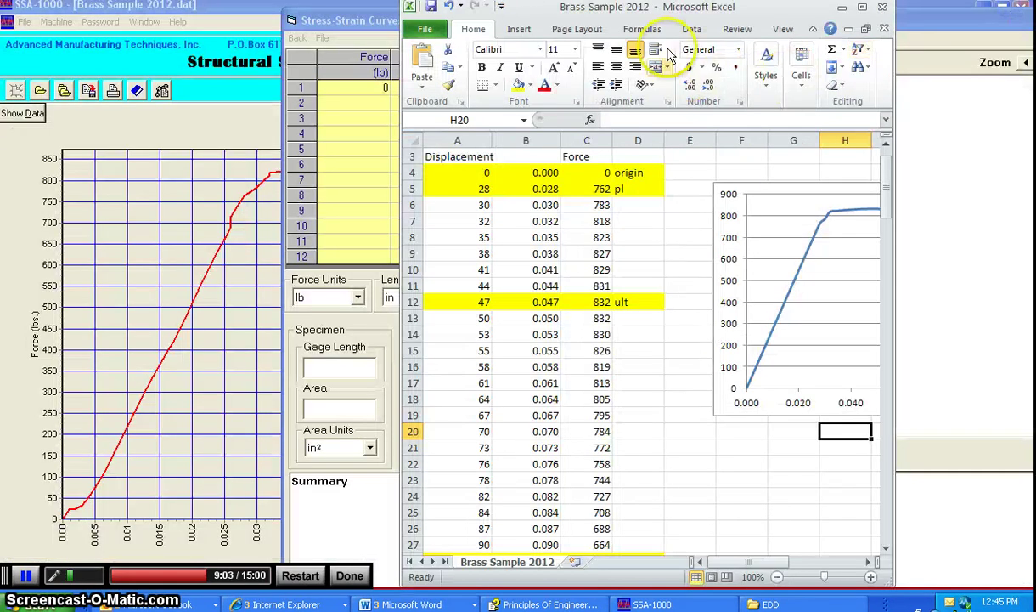
drag(650, 12, 252, 12)
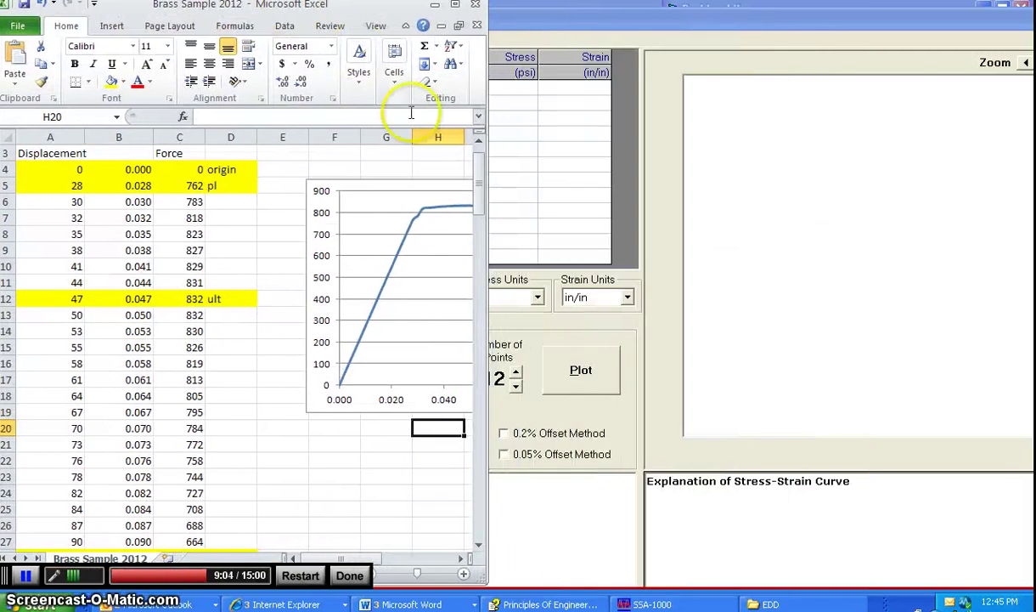
drag(494, 226, 274, 242)
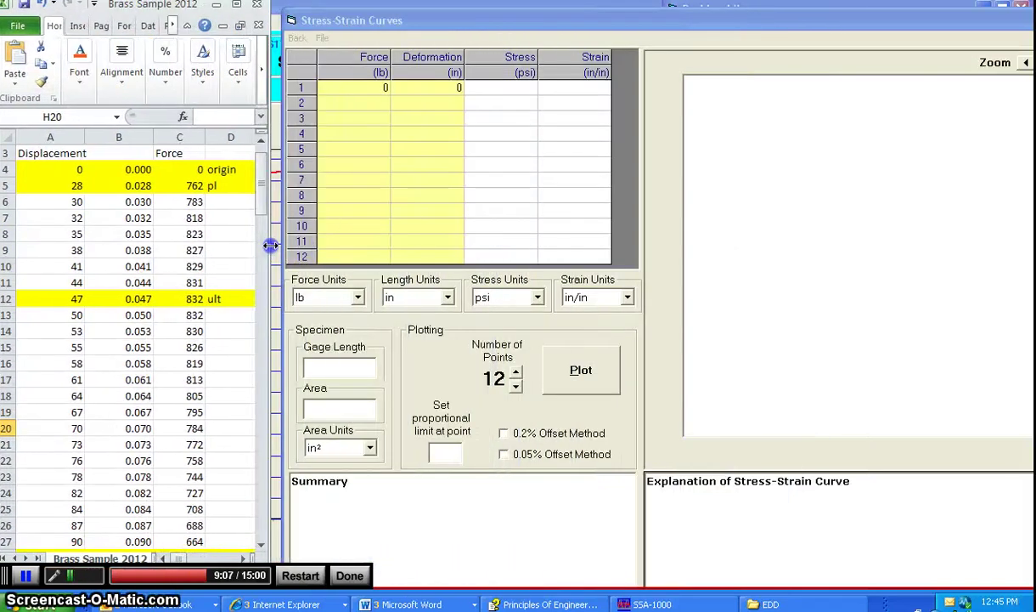
click(395, 164)
click(383, 111)
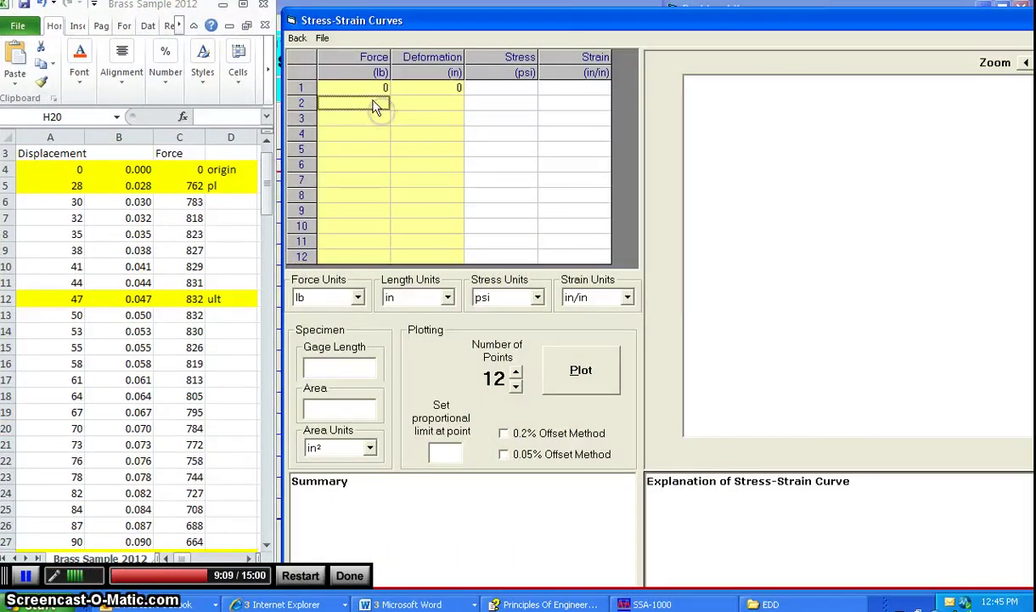
drag(467, 30, 461, 32)
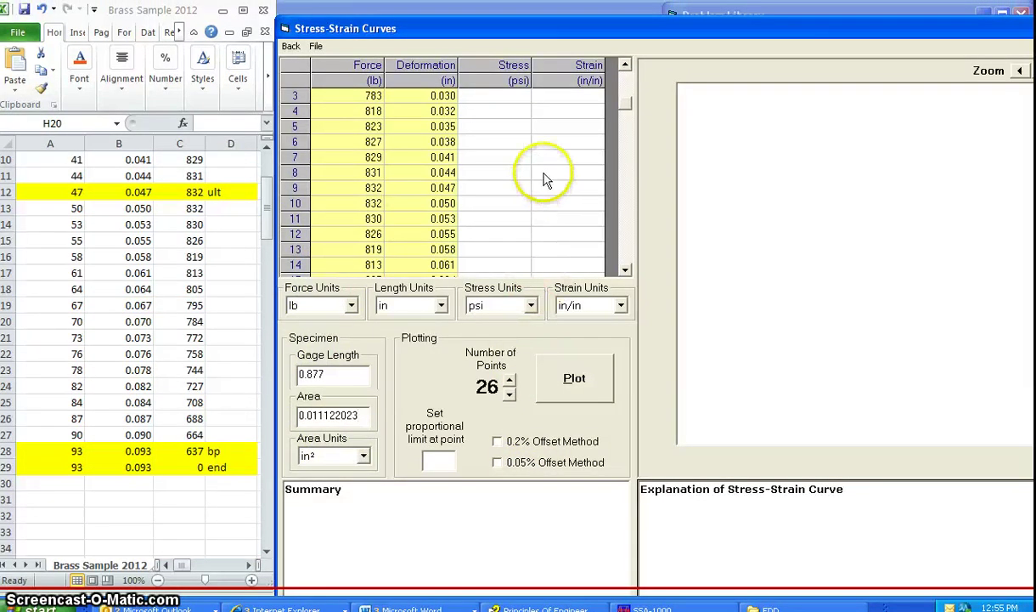
- Check the force and deformation entries against the Excel data, and review the specimen's gage length and area
click(624, 85)
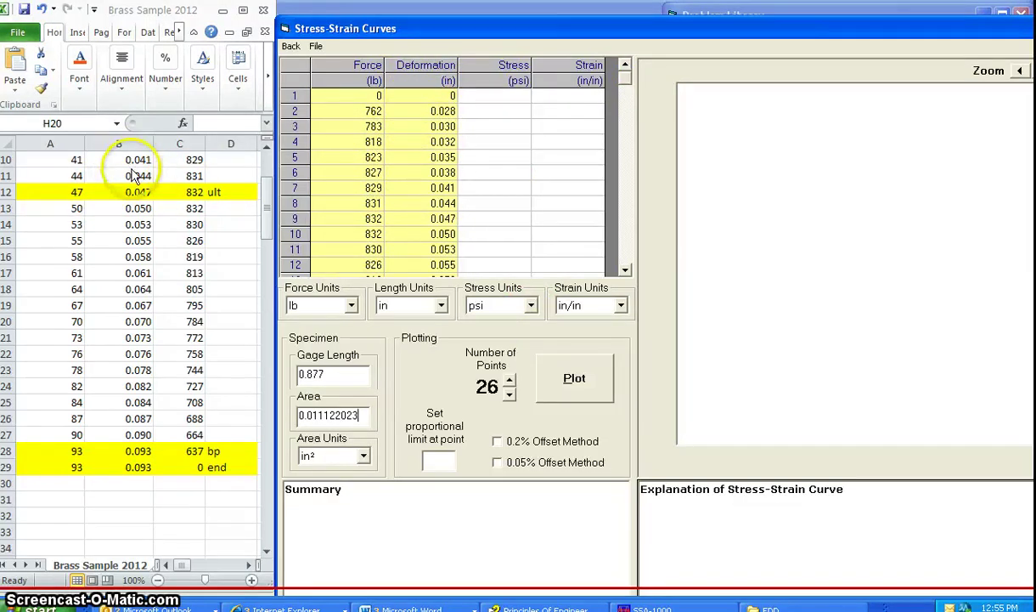
click(137, 233)
click(138, 231)
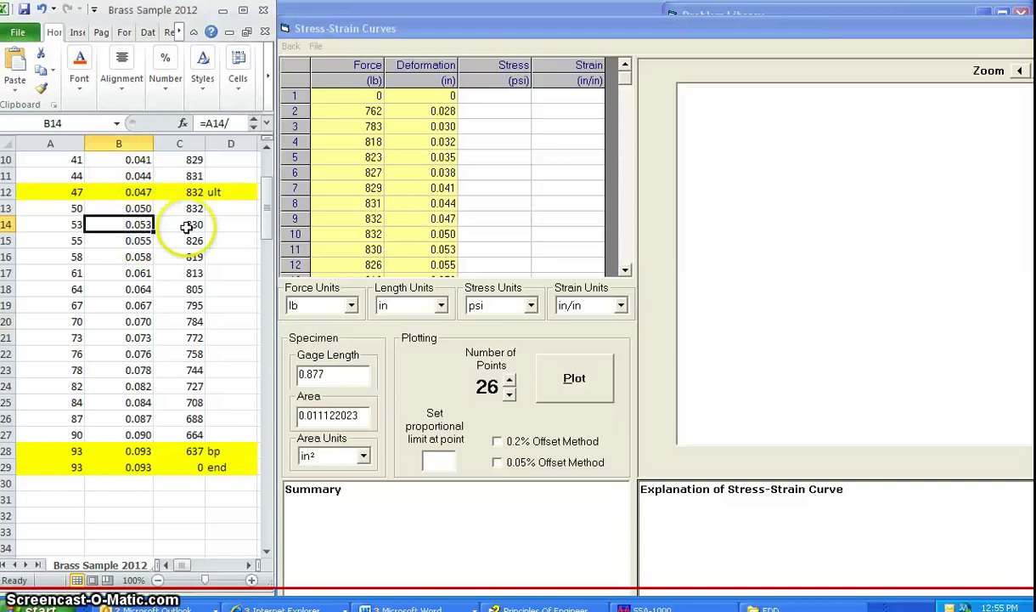
click(187, 224)
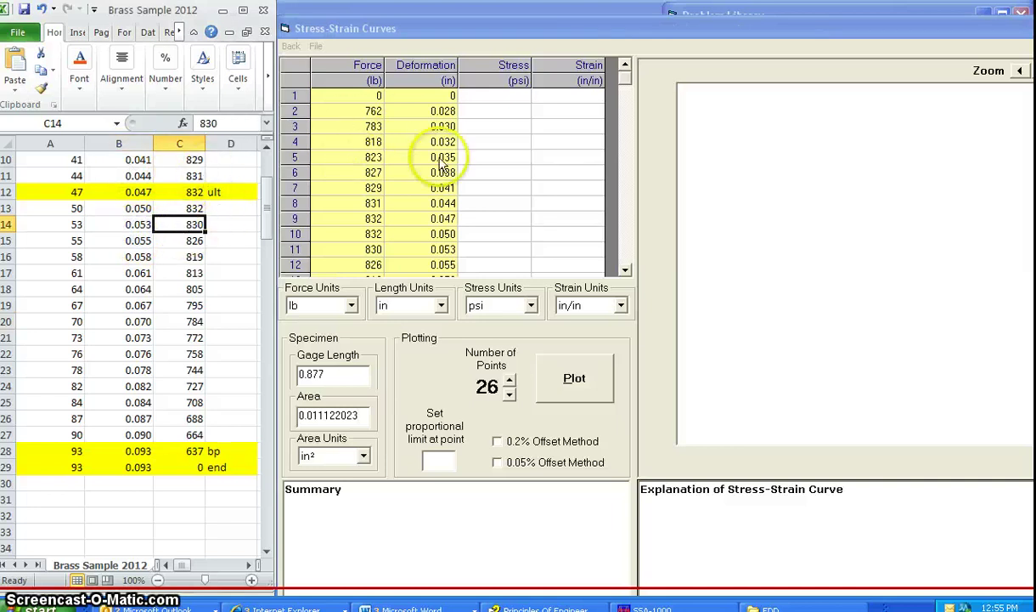
drag(624, 82, 627, 267)
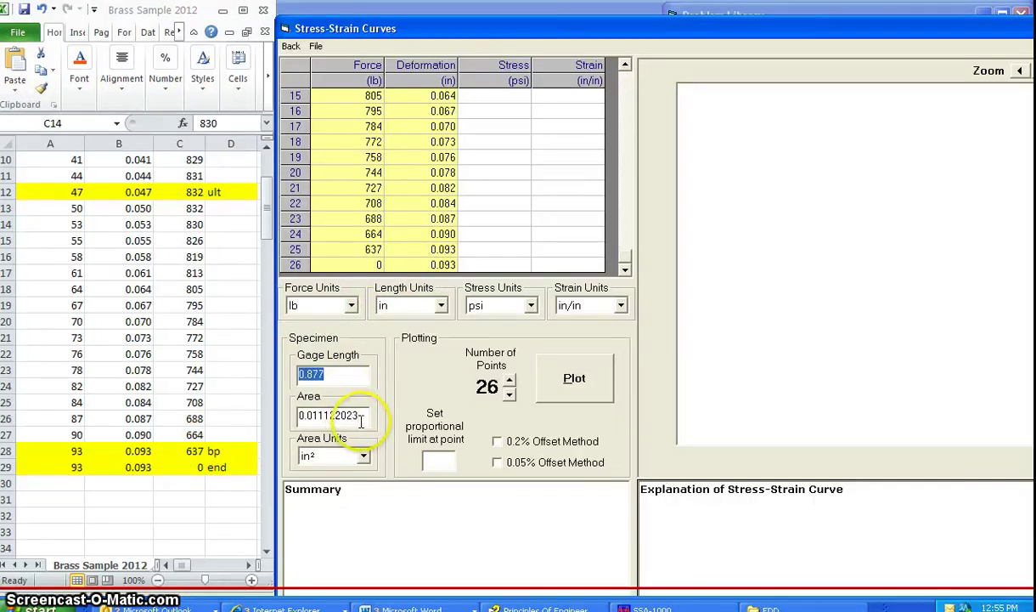
click(362, 419)
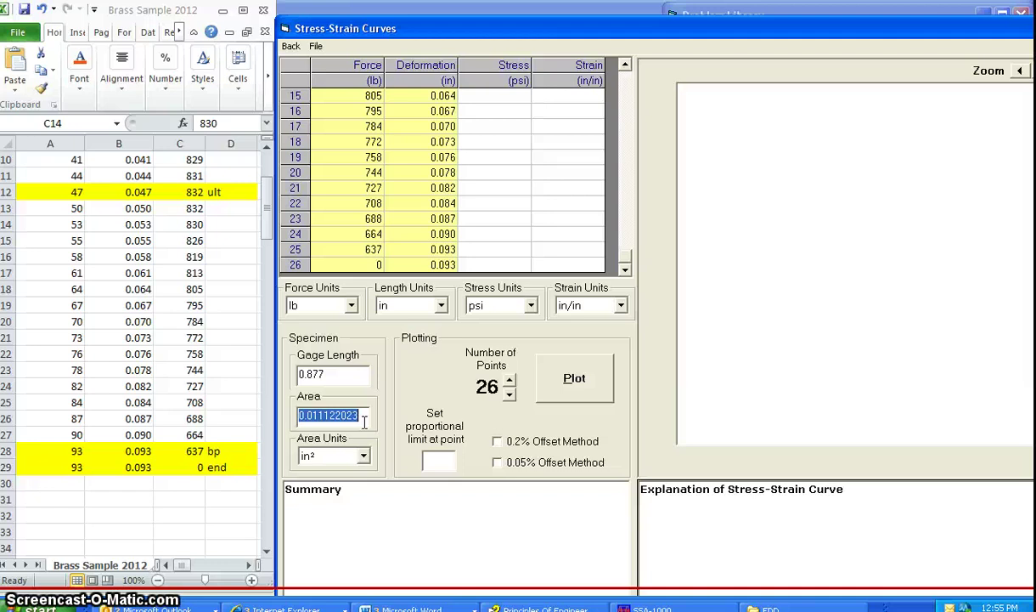
click(618, 261)
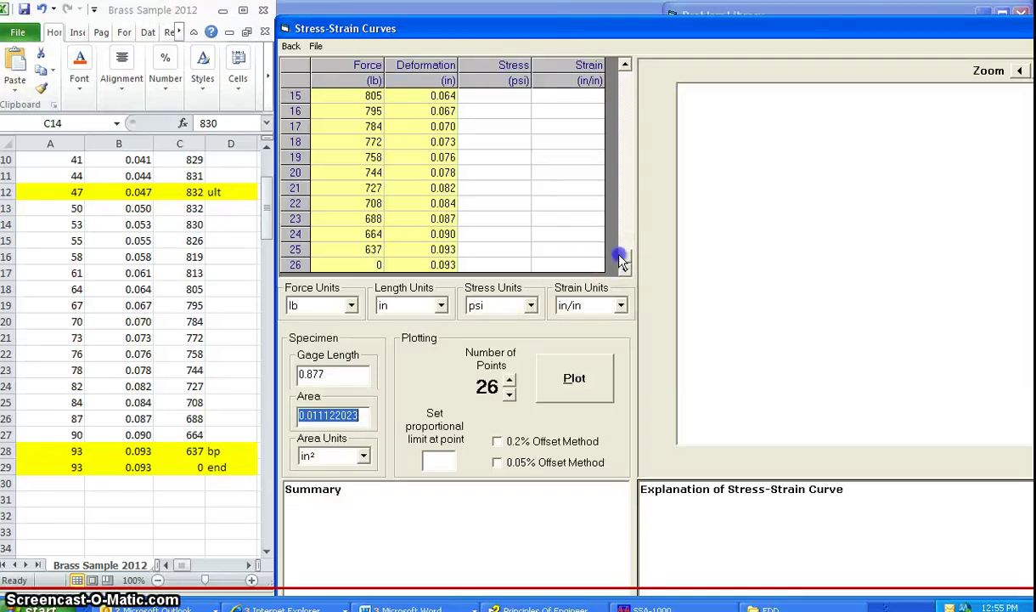
drag(620, 259, 630, 68)
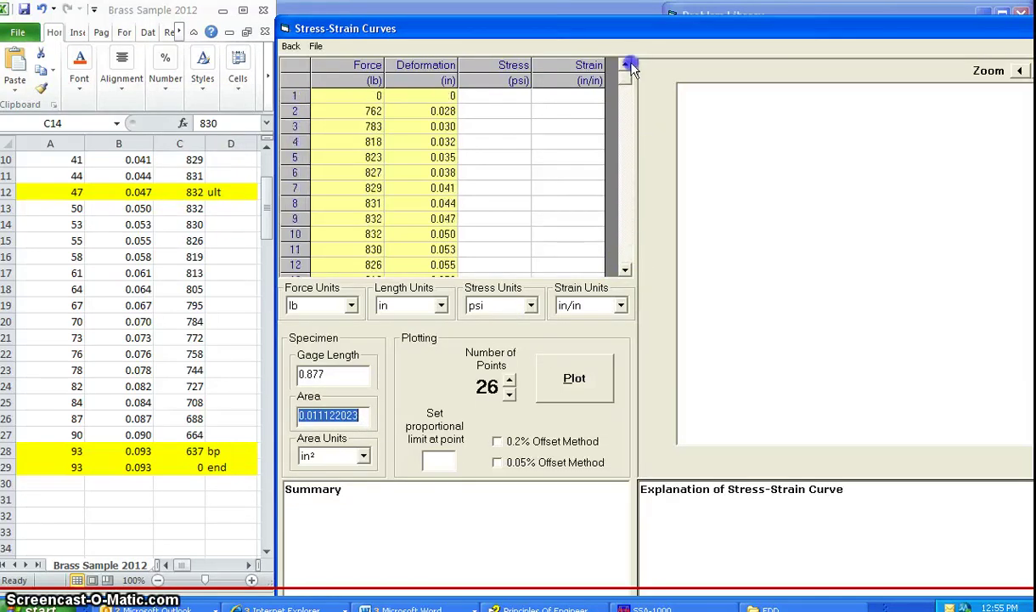
- Match the Excel pl row to its data point, set the proportional limit at point 2, and plot using the 0.2% Offset Method
click(263, 220)
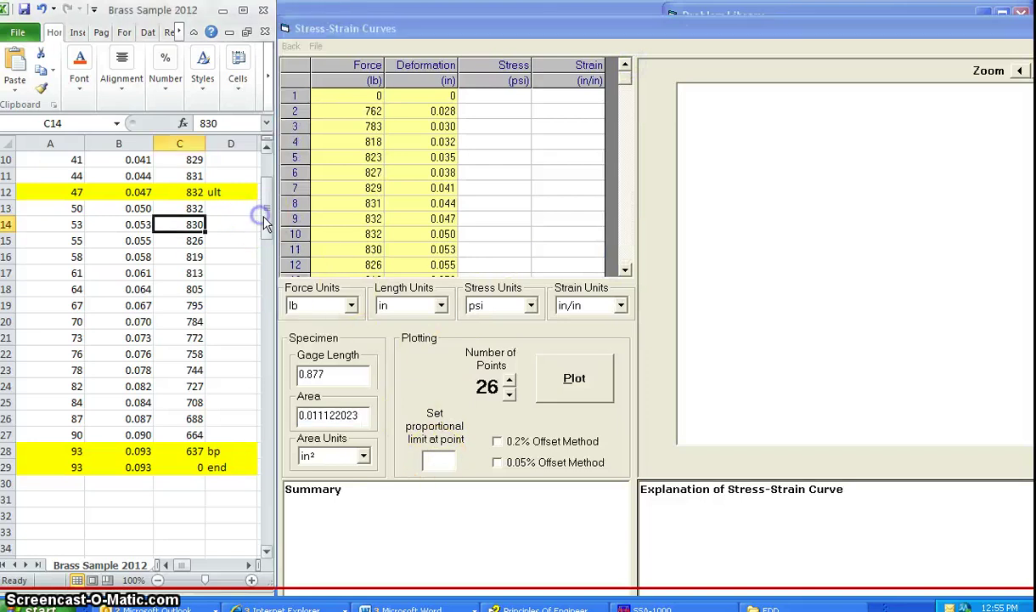
drag(263, 219, 266, 174)
click(180, 224)
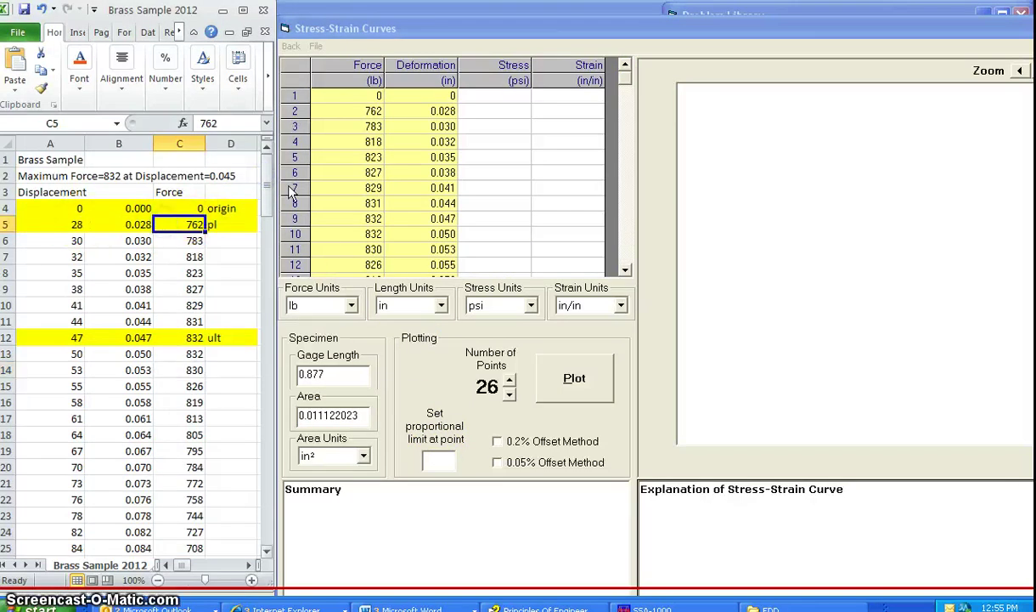
click(372, 119)
click(410, 113)
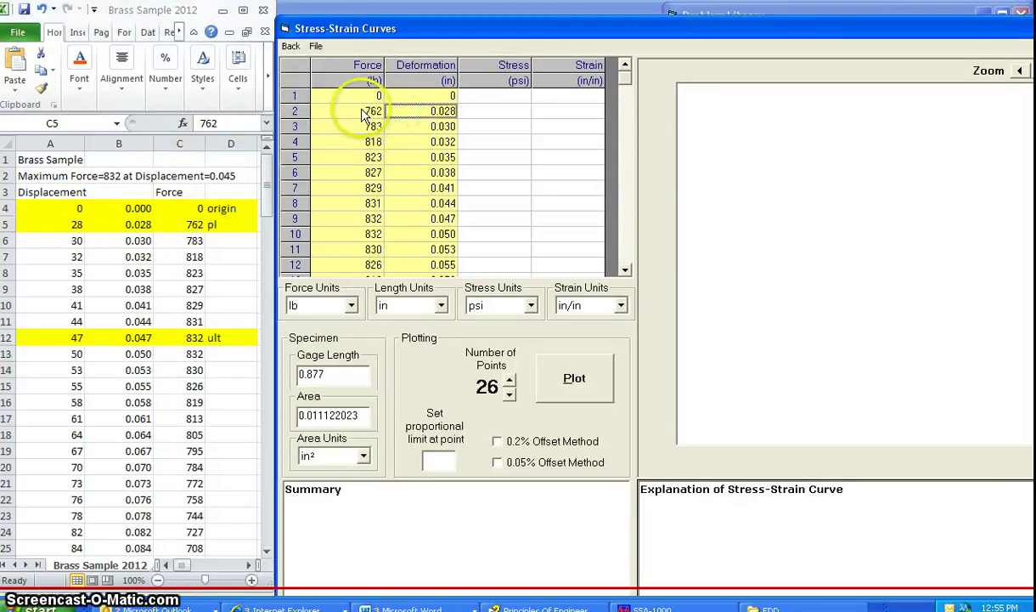
click(442, 461)
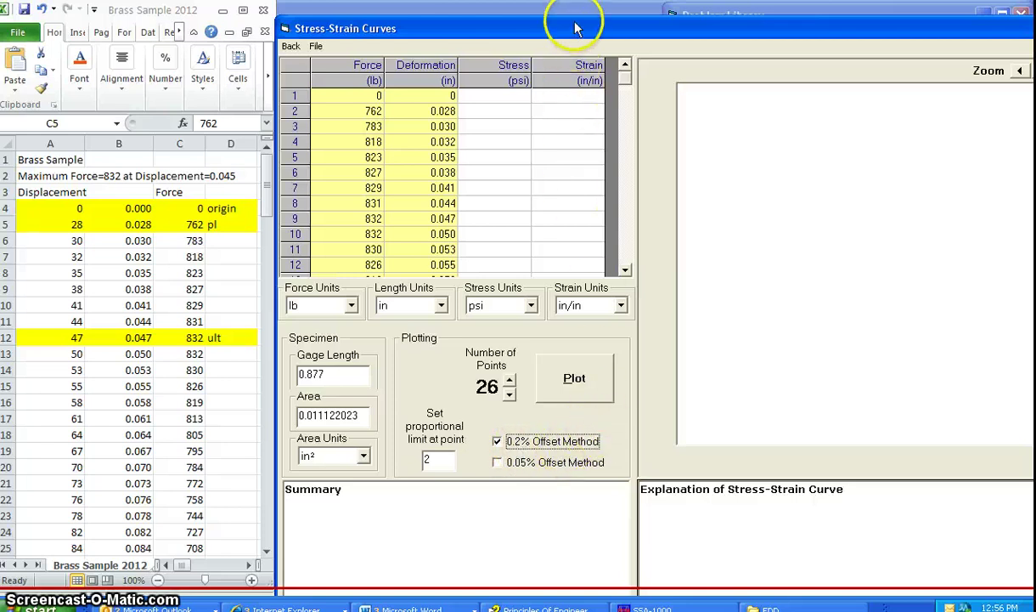
click(576, 392)
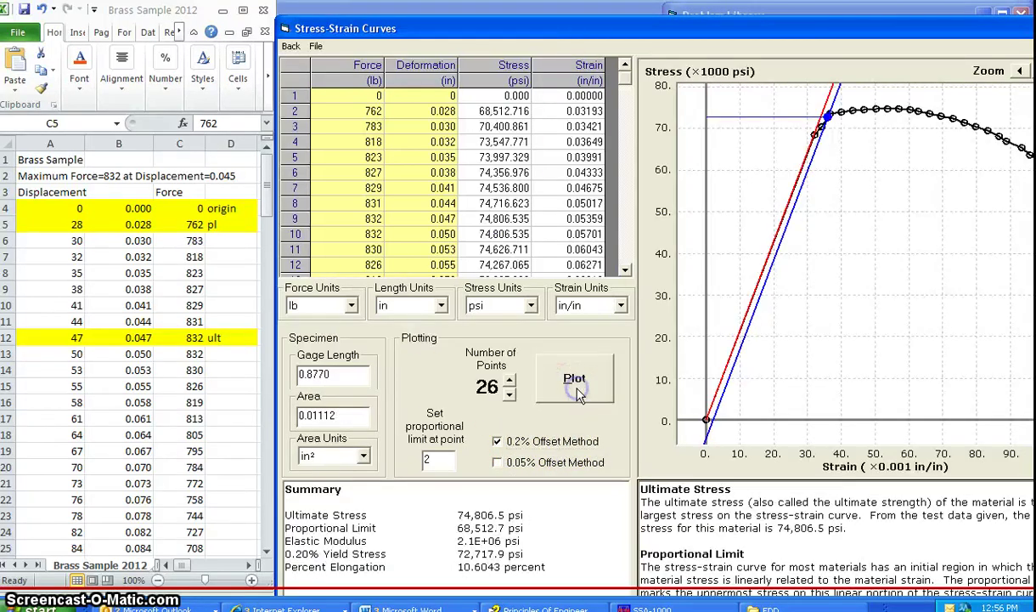
- Bring the whole stress-strain plot into view and examine the summary and the explanation of the curve, including the 0.20 Percent Offset Method
mouse_move(694, 34)
mouse_down()
mouse_move(594, 18)
mouse_move(543, 26)
mouse_up()
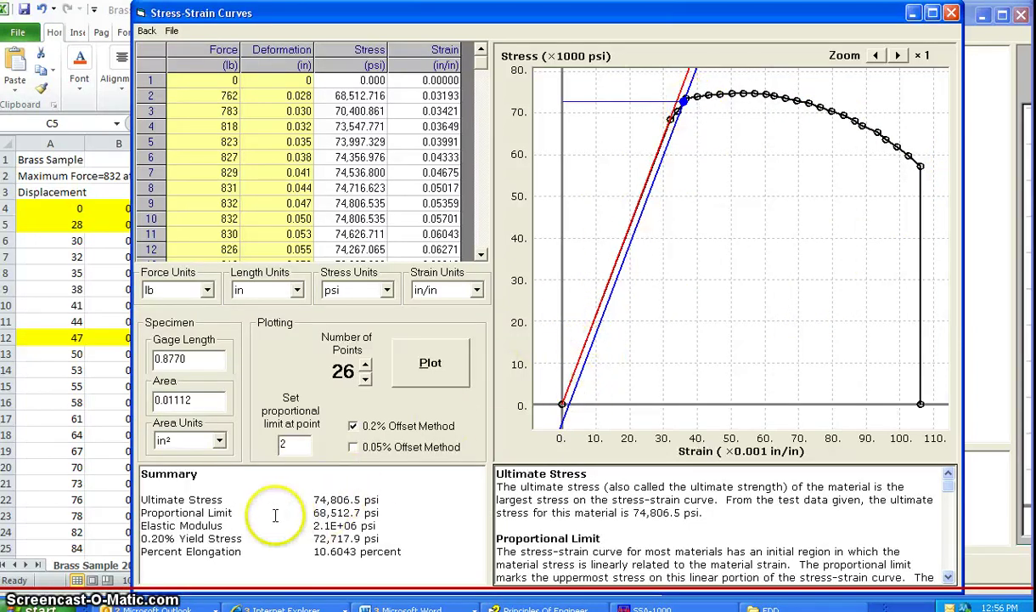
drag(145, 500, 167, 500)
click(211, 491)
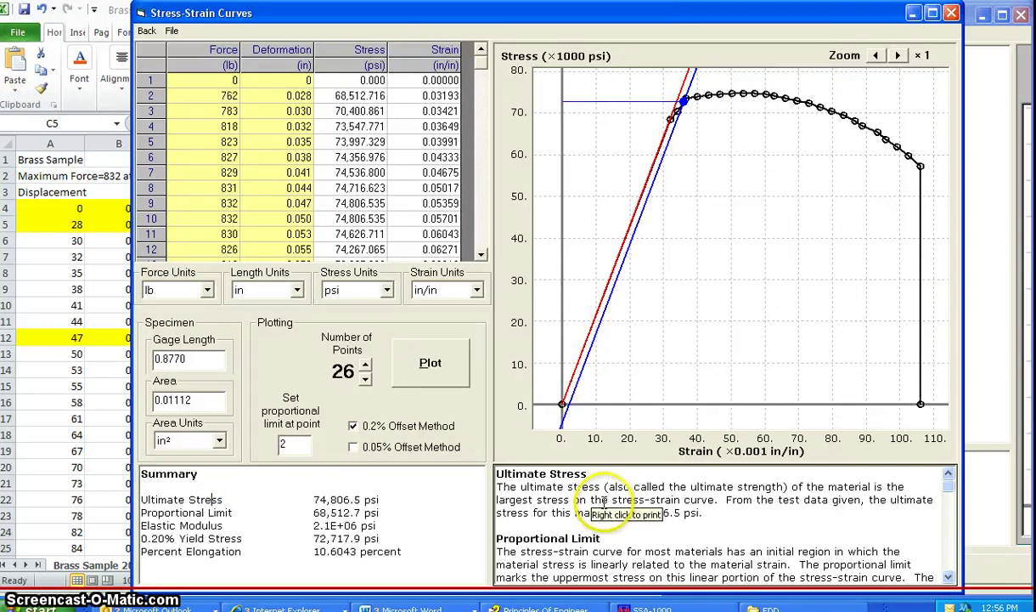
click(510, 503)
scroll(531, 499, down, 10)
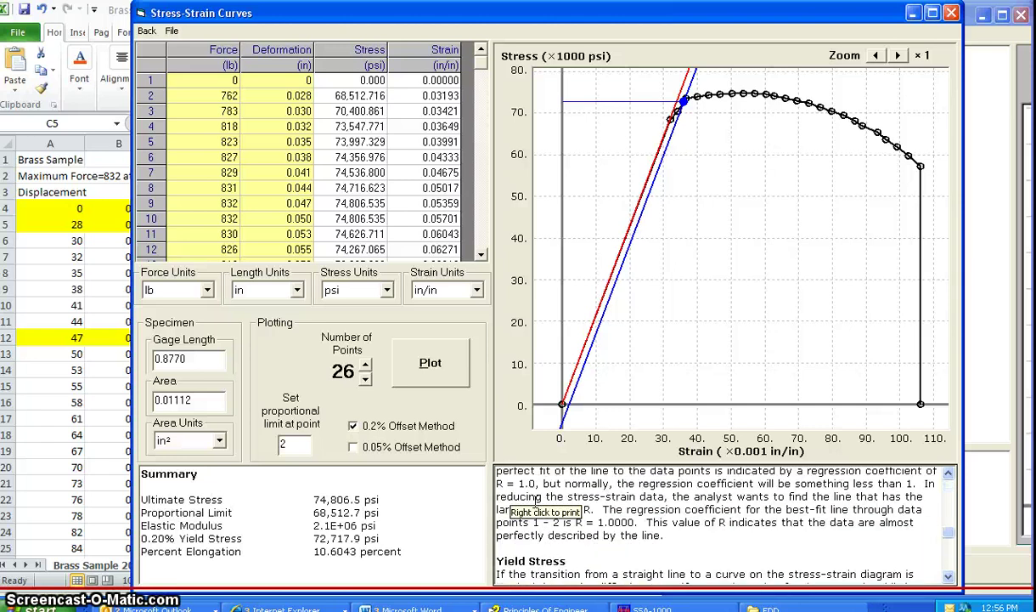
scroll(650, 538, down, 9)
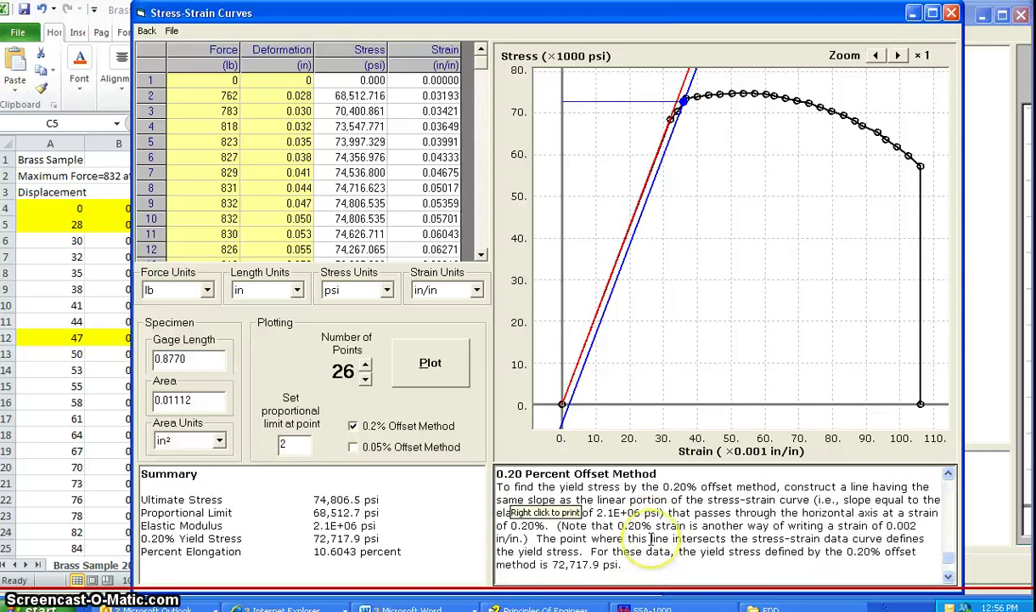
drag(613, 579, 502, 474)
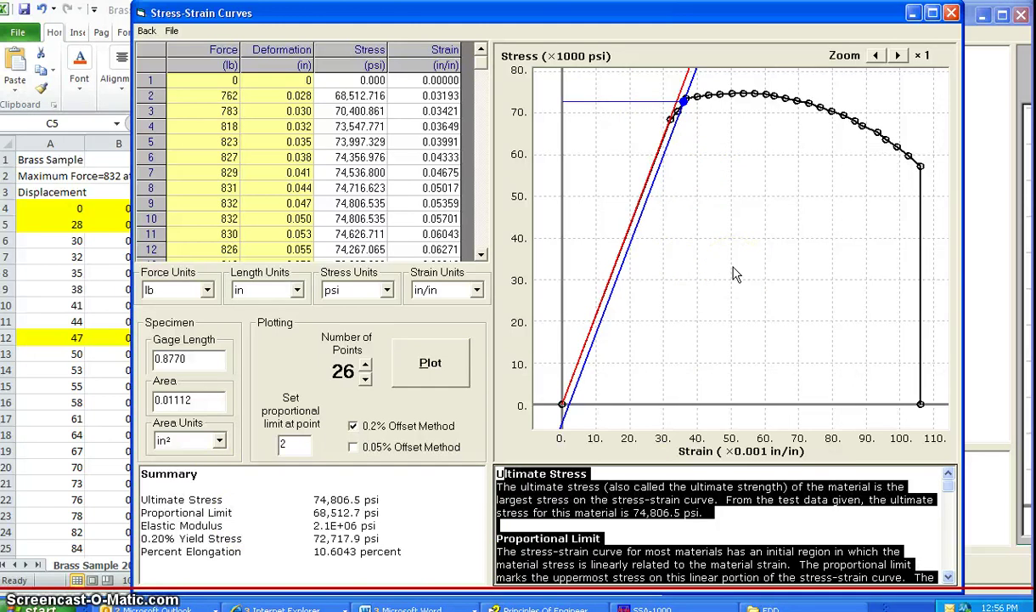
click(670, 316)
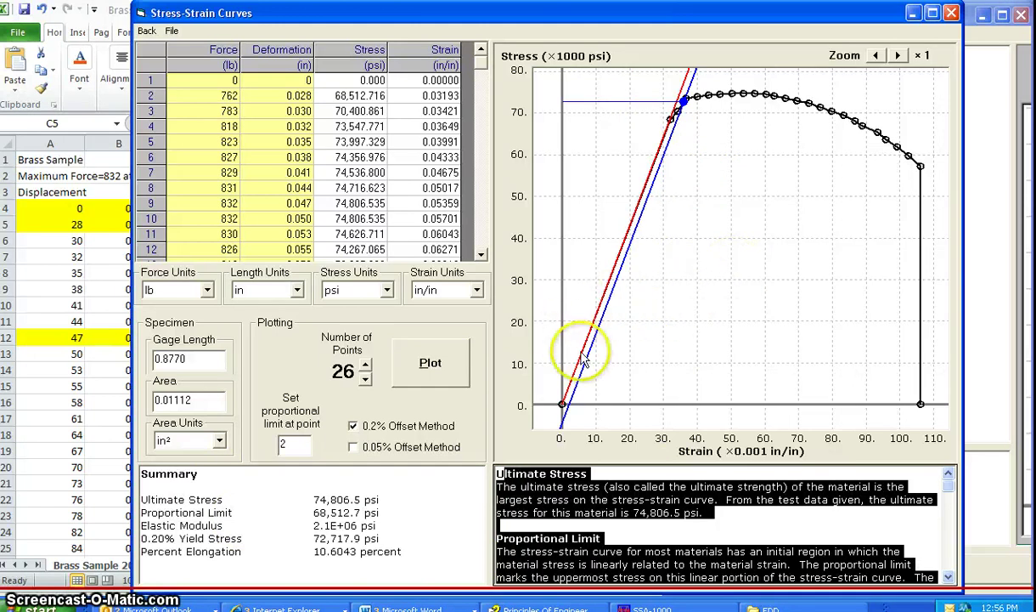